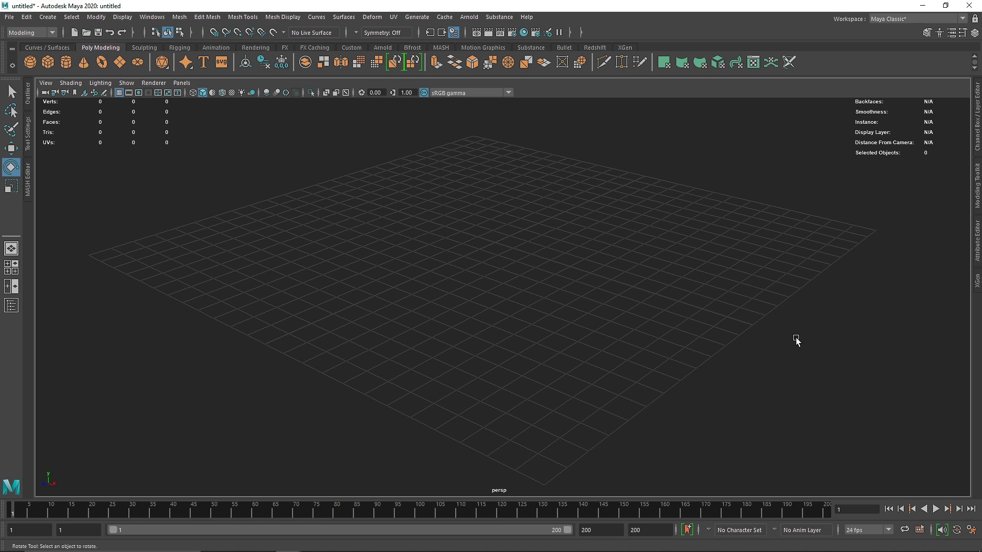
# Step: Create a polygon torus and select the Main_Cam camera in the outliner
pyautogui.click(102, 62)
pyautogui.keyDown('alt'); pyautogui.moveTo(527, 289); pyautogui.dragTo(539, 276); pyautogui.keyUp('alt')
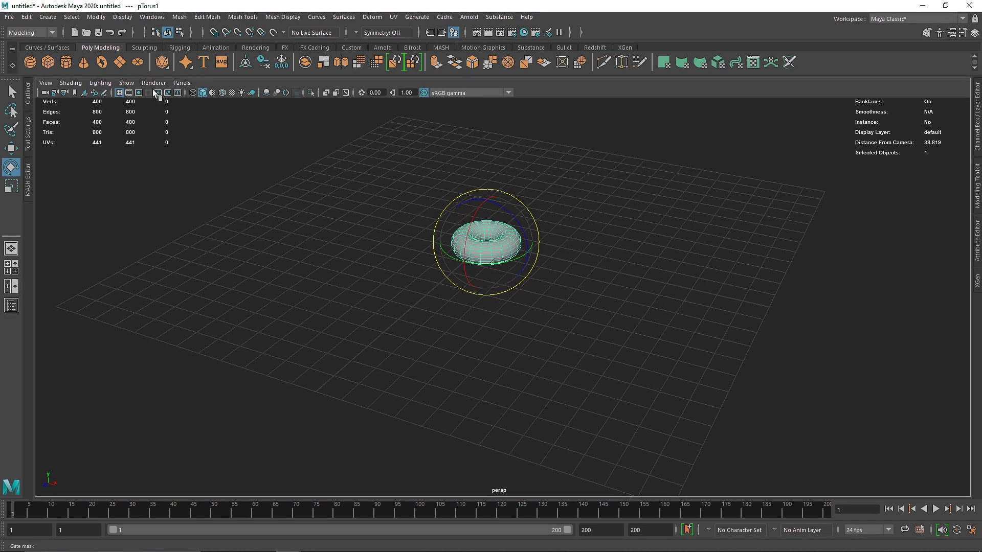
pyautogui.click(27, 93)
pyautogui.click(68, 168)
pyautogui.click(41, 82)
# Step: Look through Main_Cam and rotate the torus 90° on X to face it
pyautogui.click(181, 83)
pyautogui.moveTo(272, 94)
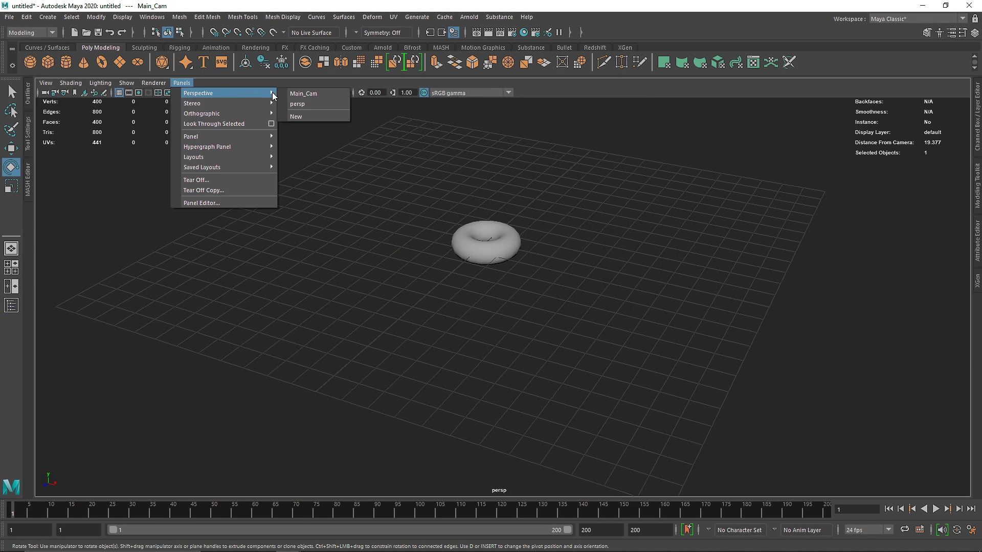
pyautogui.click(303, 94)
pyautogui.click(532, 283)
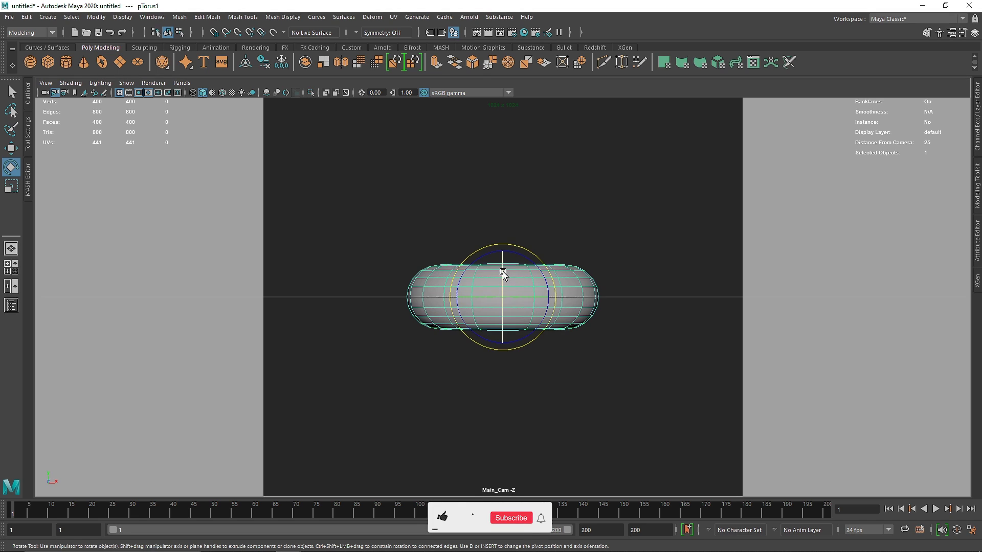
pyautogui.moveTo(504, 273); pyautogui.dragTo(501, 337)
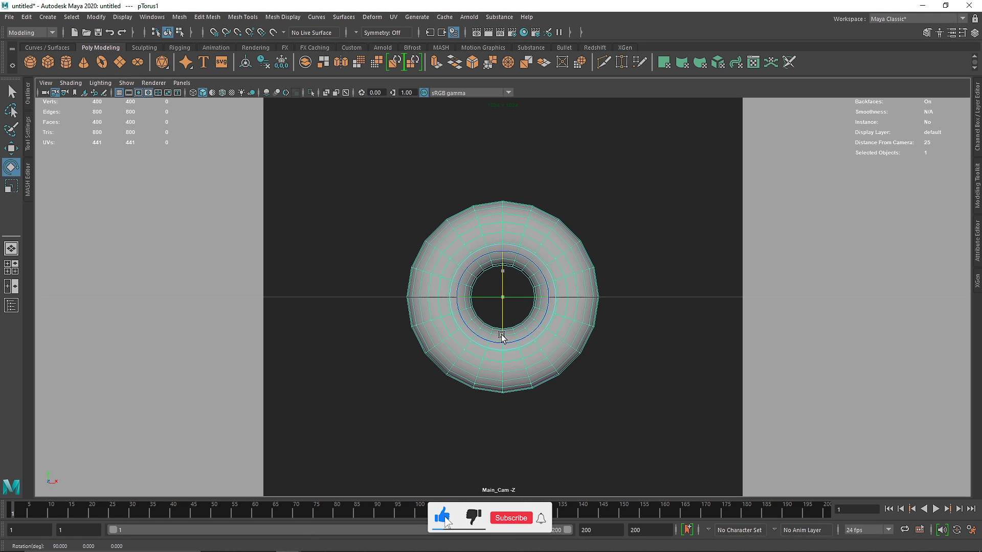
# Step: Set the polyTorus1 Radius to 2 in the Channel Box
pyautogui.click(977, 244)
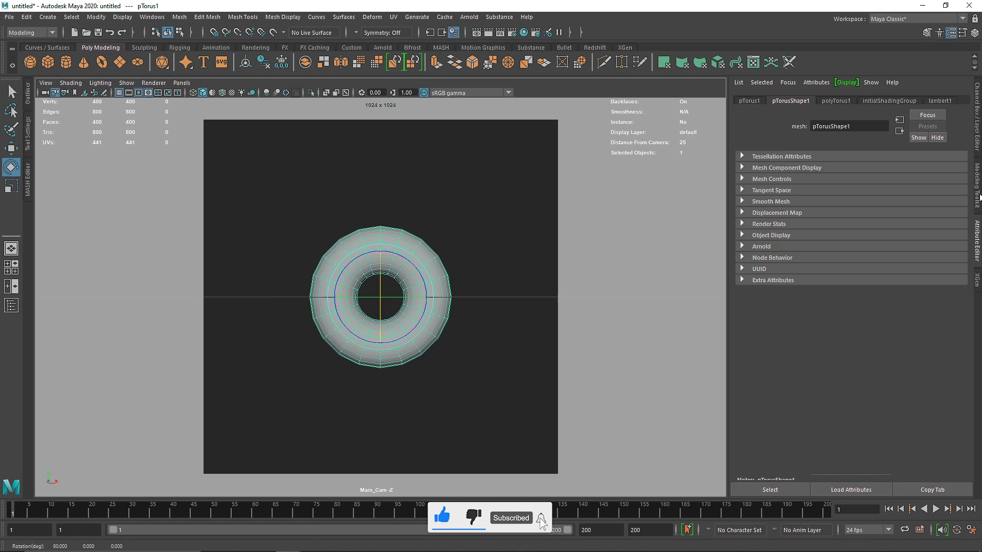
pyautogui.click(976, 151)
pyautogui.click(892, 219)
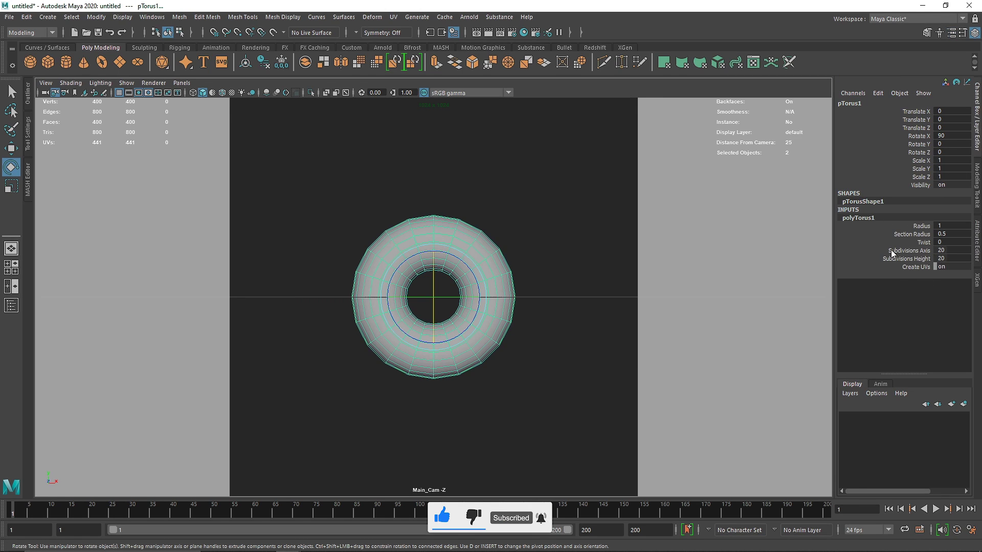
pyautogui.click(943, 226)
pyautogui.moveTo(944, 226)
pyautogui.mouseDown(button='middle')
pyautogui.moveTo(970, 226)
pyautogui.moveTo(945, 226)
pyautogui.mouseUp(button='middle')
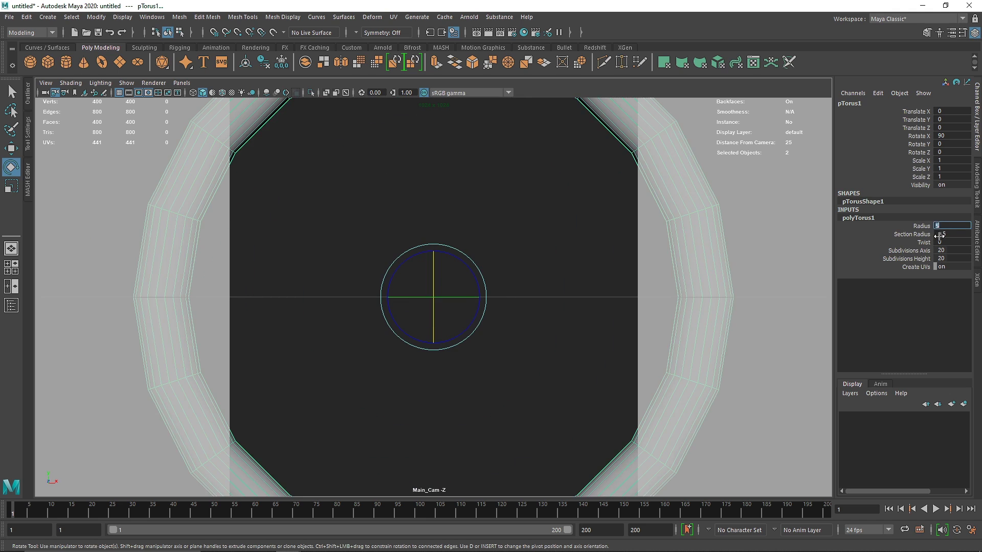
pyautogui.click(917, 243)
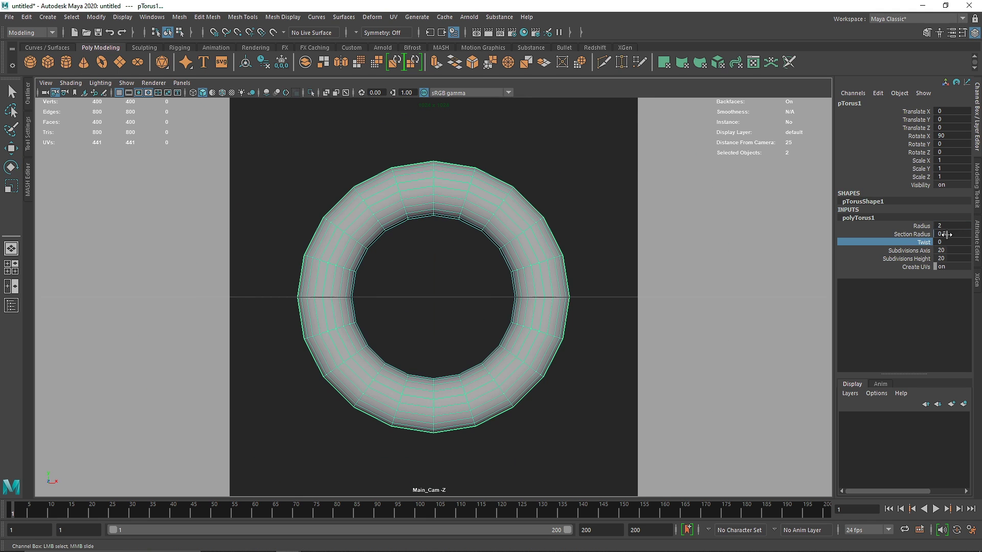
pyautogui.click(567, 195)
pyautogui.click(558, 247)
pyautogui.press('e')
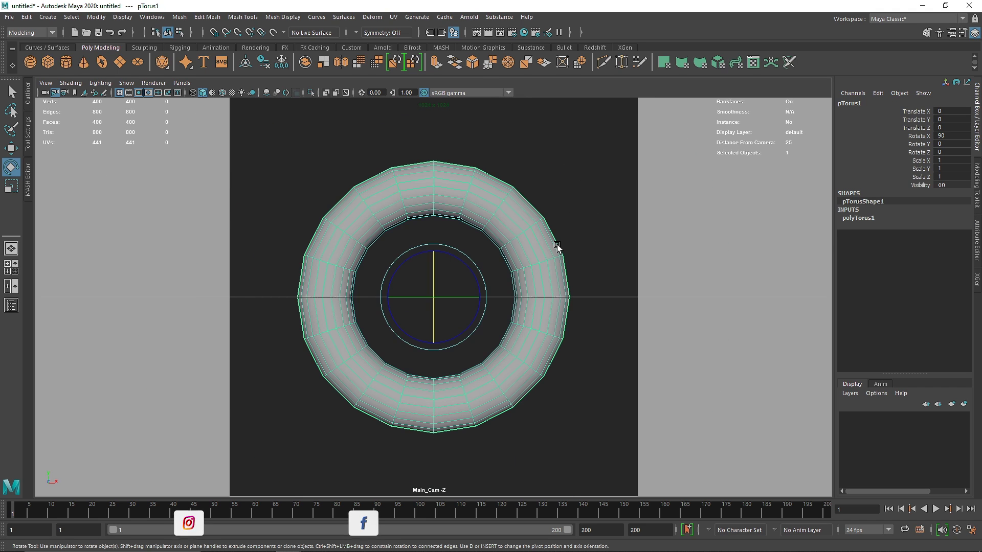
# Step: Set Subdivisions Axis and Subdivisions Height to 100 each
pyautogui.click(870, 218)
pyautogui.click(950, 251)
pyautogui.write('100')
pyautogui.click(945, 259)
pyautogui.write('100')
pyautogui.press('Return')
# Step: Toggle the torus selection to inspect the dense 100x100 mesh, ending with it selected
pyautogui.click(551, 210)
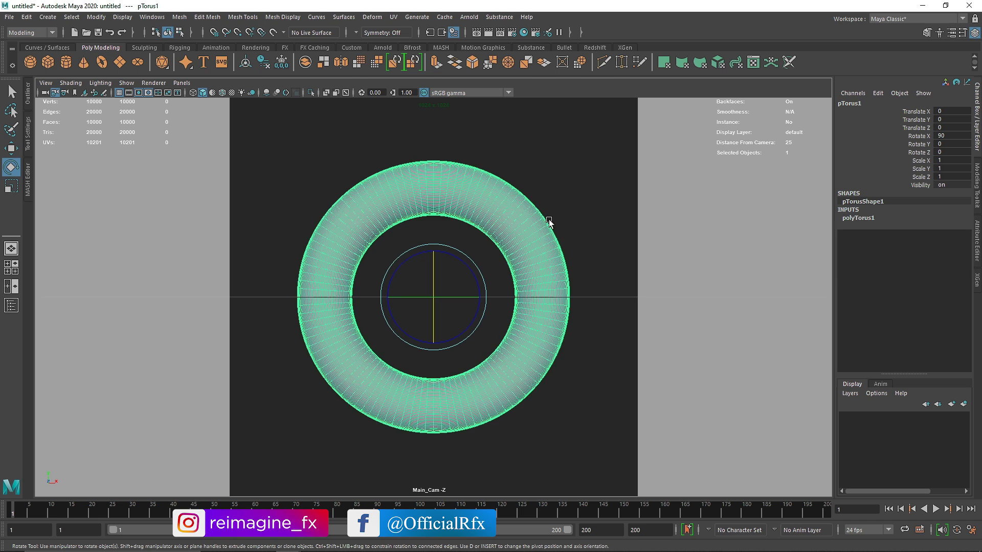
pyautogui.click(583, 209)
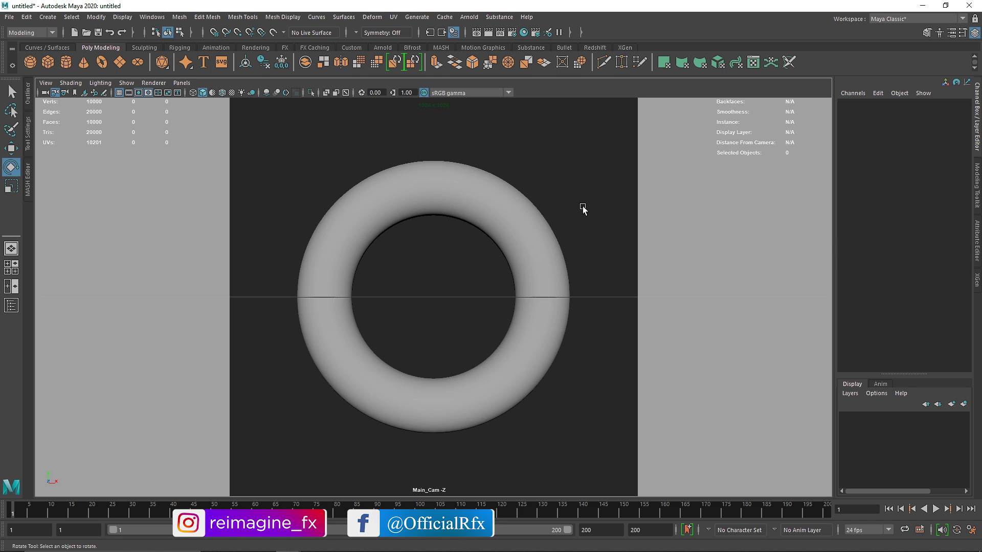
pyautogui.click(541, 220)
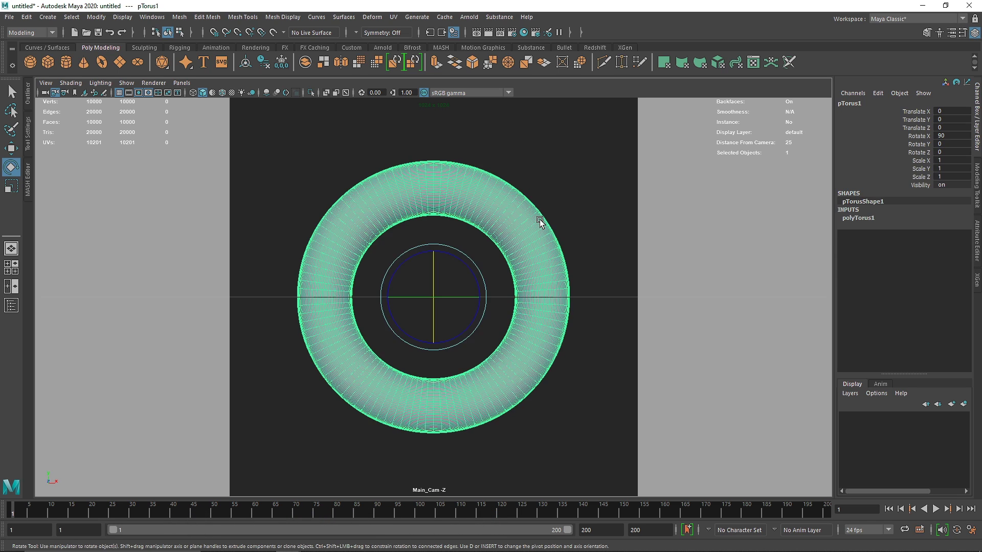
pyautogui.click(527, 190)
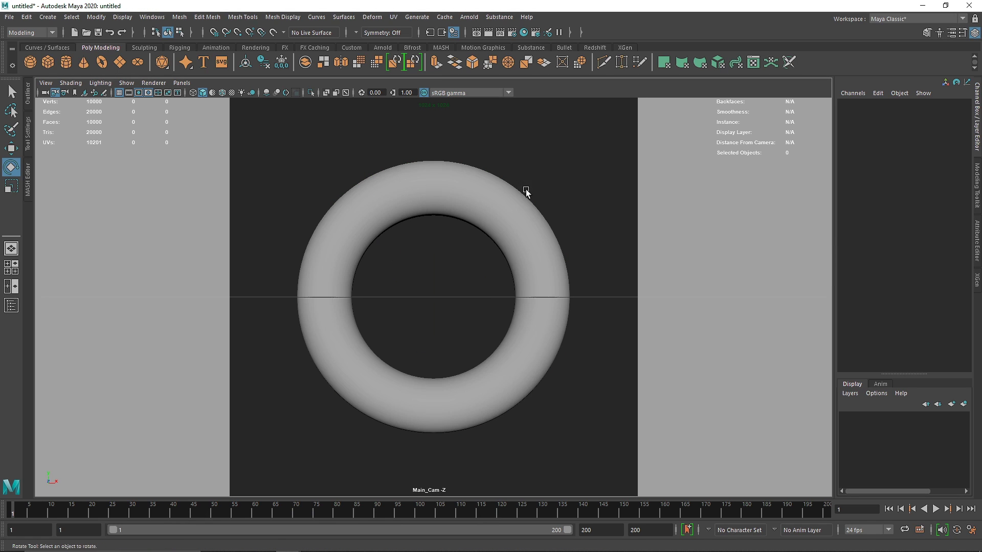
pyautogui.click(520, 198)
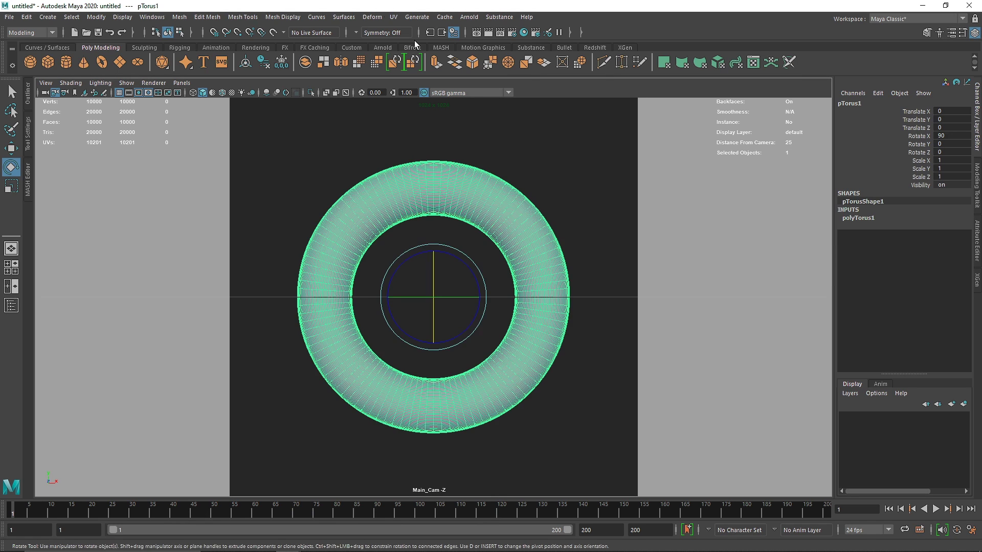
# Step: Add a Twist nonlinear deformer and raise its Start Angle to about 466.551
pyautogui.click(372, 17)
pyautogui.moveTo(428, 179)
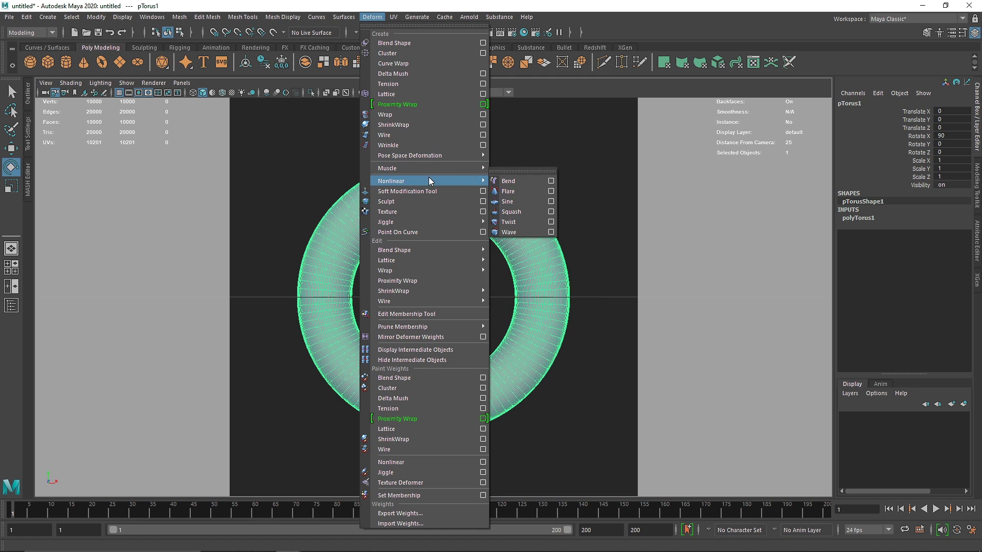
pyautogui.click(511, 222)
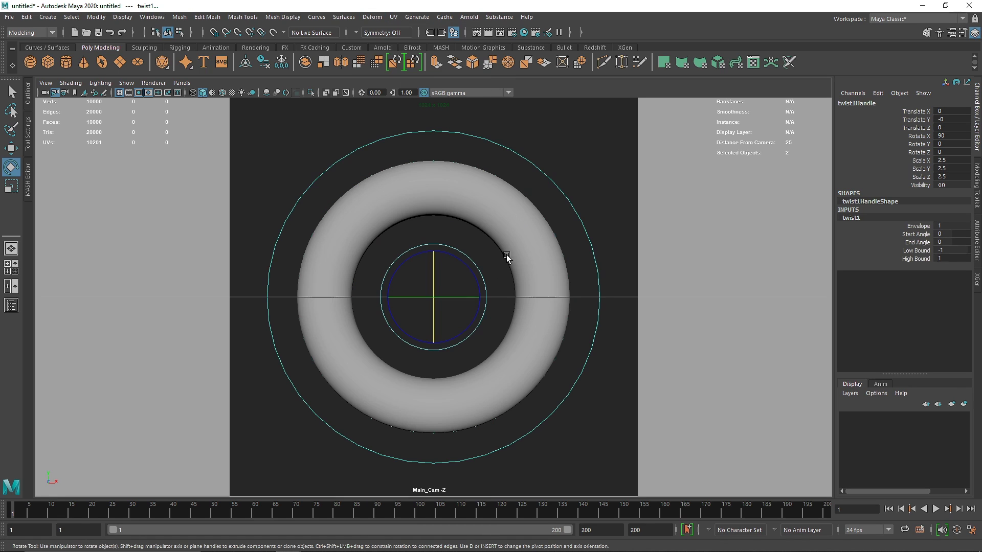
pyautogui.click(977, 246)
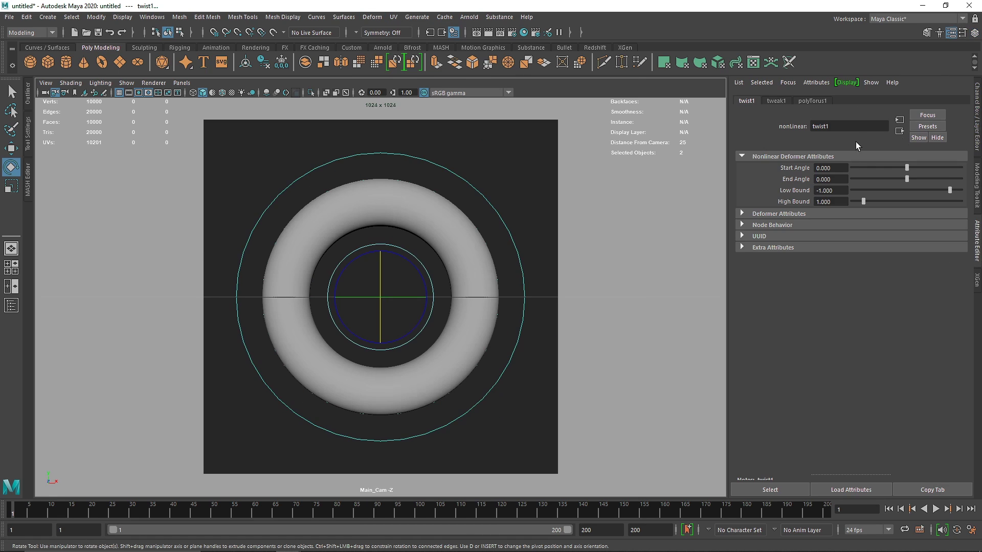
pyautogui.moveTo(909, 171); pyautogui.dragTo(934, 164)
# Step: View the torus through the persp camera with the ground grid hidden
pyautogui.click(453, 206)
pyautogui.press('space')
pyautogui.moveTo(451, 212); pyautogui.dragTo(461, 147)
pyautogui.moveTo(486, 256)
pyautogui.keyDown('alt'); pyautogui.mouseDown()
pyautogui.moveTo(511, 263)
pyautogui.moveTo(495, 246)
pyautogui.mouseUp(); pyautogui.keyUp('alt')
pyautogui.click(495, 244)
pyautogui.scroll(3, 444, 240)
pyautogui.click(121, 94)
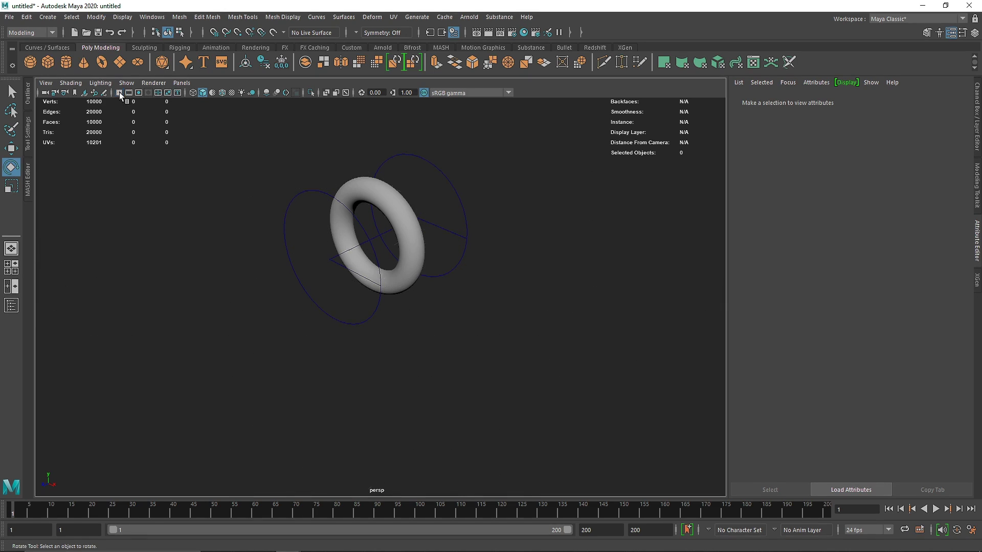
pyautogui.keyDown('alt'); pyautogui.moveTo(597, 262); pyautogui.dragTo(588, 289, button='middle'); pyautogui.keyUp('alt')
# Step: Stand the twist1 handle upright by setting its Rotate X to 0
pyautogui.click(436, 264)
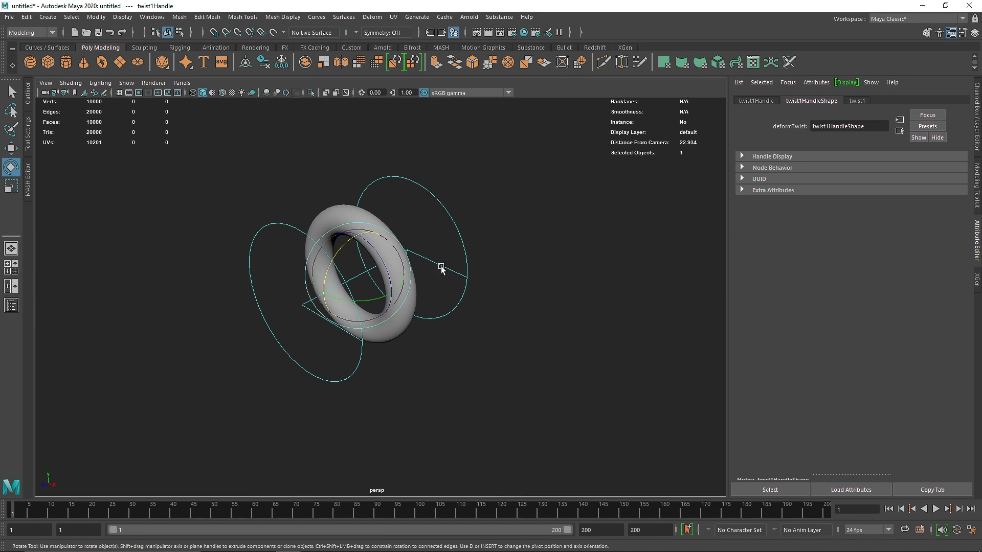
pyautogui.click(978, 119)
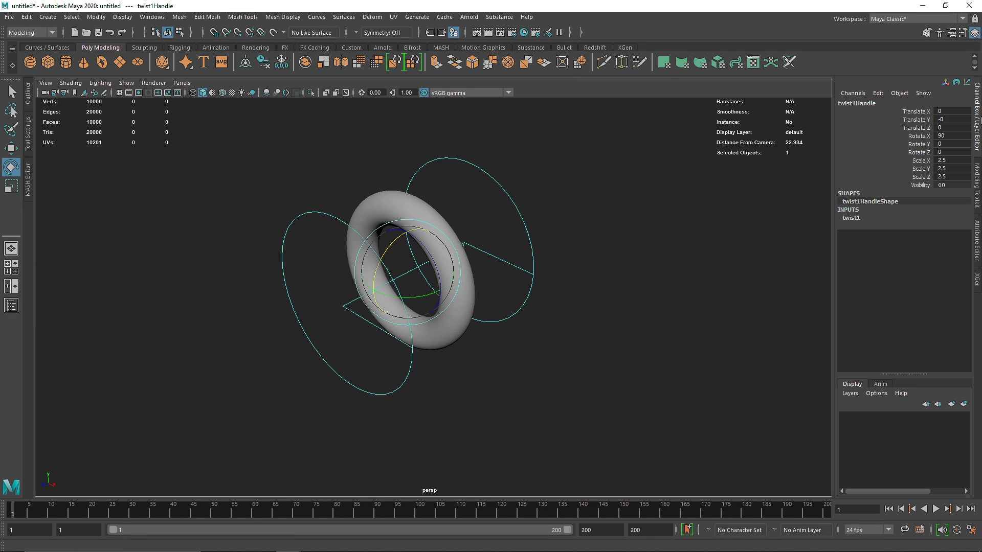
pyautogui.moveTo(383, 252); pyautogui.dragTo(422, 231)
pyautogui.doubleClick(948, 135)
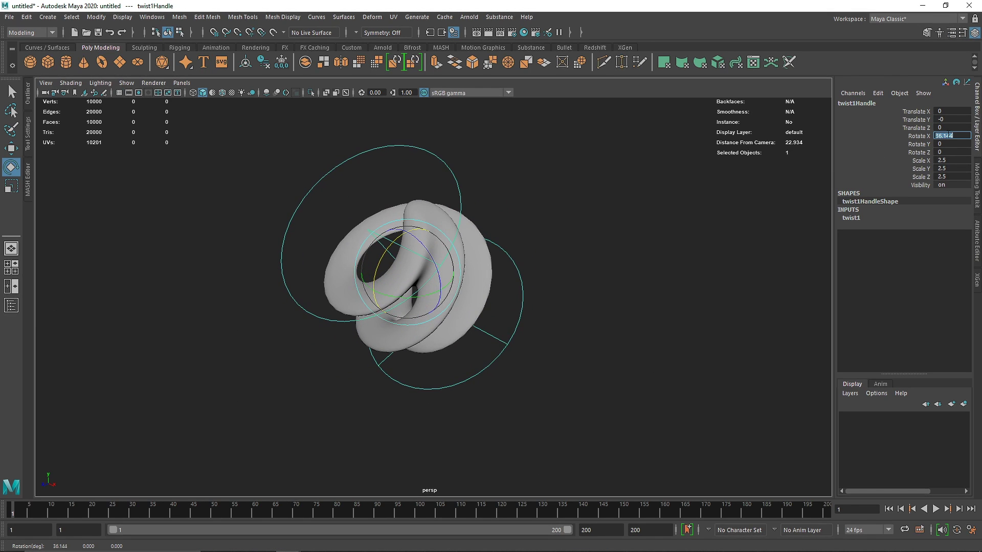
pyautogui.write('0')
pyautogui.press('Return')
pyautogui.keyDown('alt'); pyautogui.moveTo(557, 245); pyautogui.dragTo(543, 224); pyautogui.keyUp('alt')
# Step: Set the twist1 Start Angle to 0 so the torus is untwisted
pyautogui.click(977, 239)
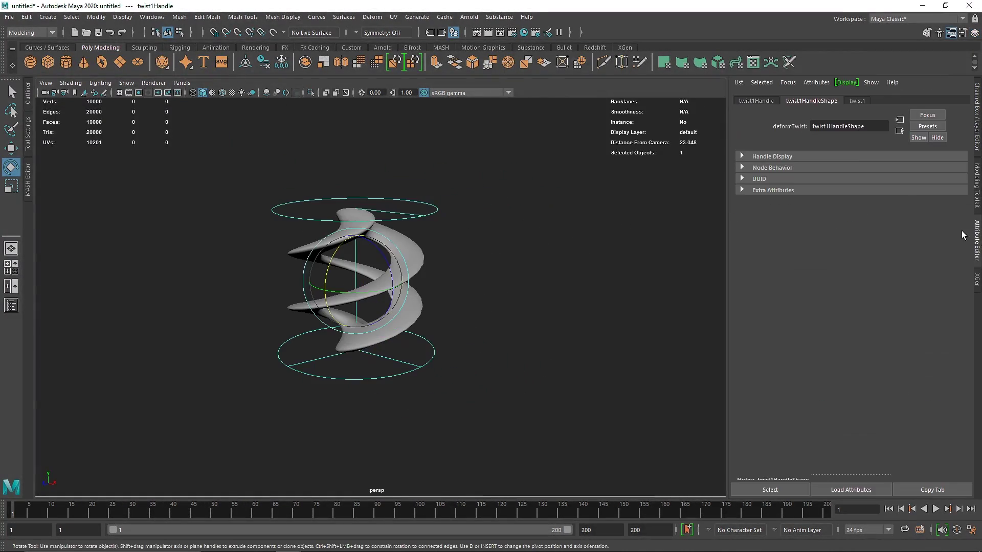
pyautogui.click(856, 101)
pyautogui.click(838, 169)
pyautogui.moveTo(838, 169); pyautogui.dragTo(800, 168)
pyautogui.write('0')
pyautogui.press('Tab')
pyautogui.click(531, 248)
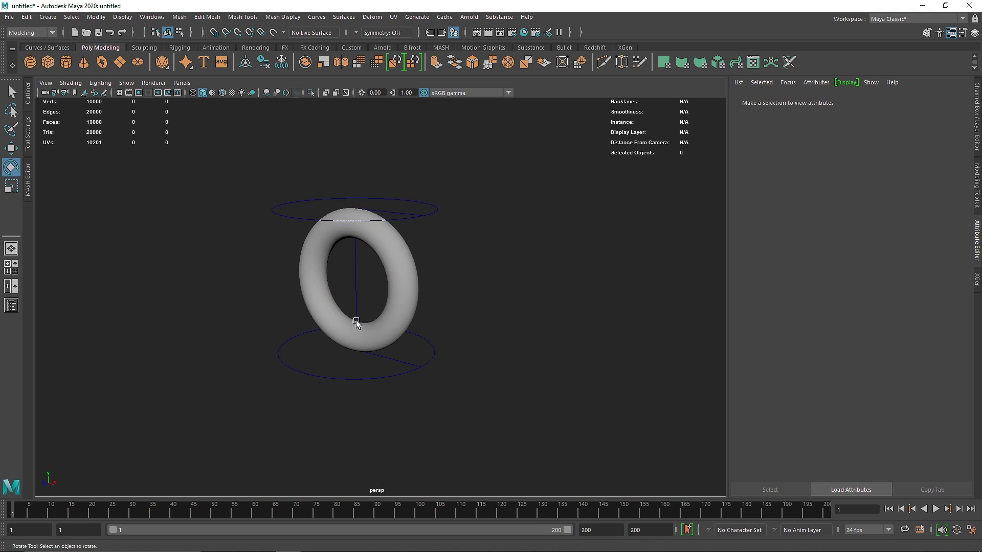
pyautogui.keyDown('alt'); pyautogui.moveTo(353, 318); pyautogui.dragTo(376, 304, button='middle'); pyautogui.keyUp('alt')
# Step: Back in Main_Cam, set the twist Start Angle to 180 for a figure-eight
pyautogui.click(181, 83)
pyautogui.moveTo(241, 96)
pyautogui.click(302, 105)
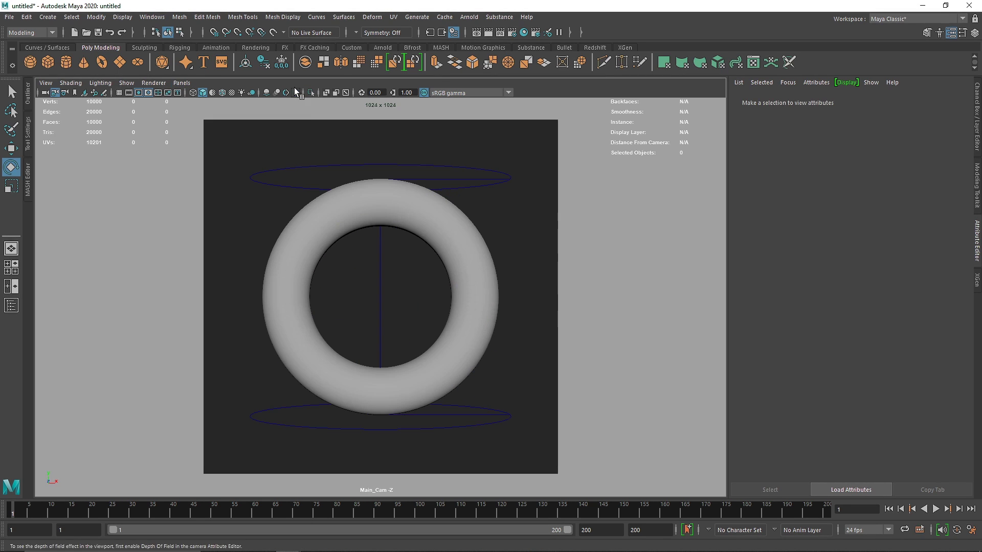
pyautogui.click(439, 166)
pyautogui.moveTo(905, 169); pyautogui.dragTo(916, 167)
pyautogui.click(842, 168)
pyautogui.moveTo(827, 167); pyautogui.dragTo(811, 167)
pyautogui.write('1')
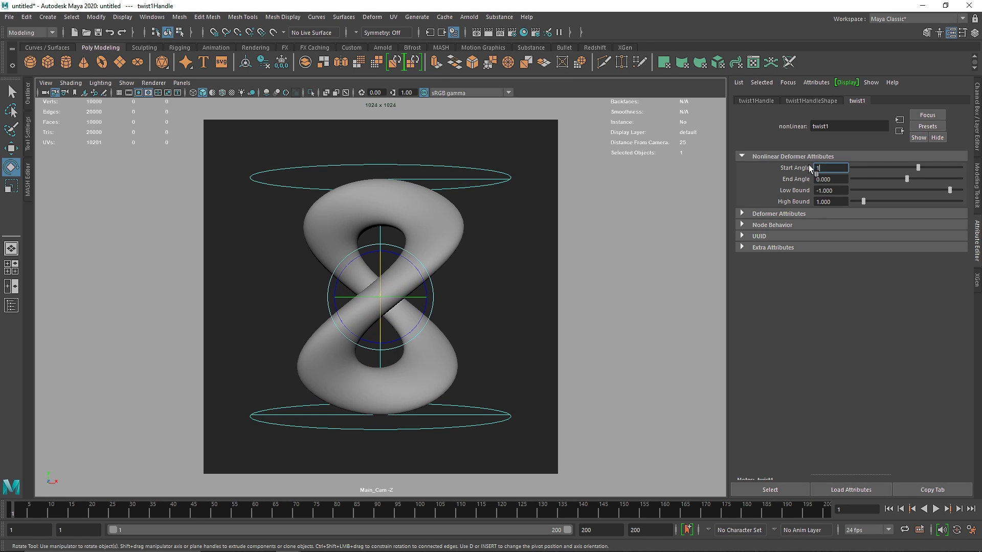
pyautogui.write('80')
pyautogui.press('Return')
# Step: Toggle the torus selection to inspect the figure-eight twist
pyautogui.click(474, 300)
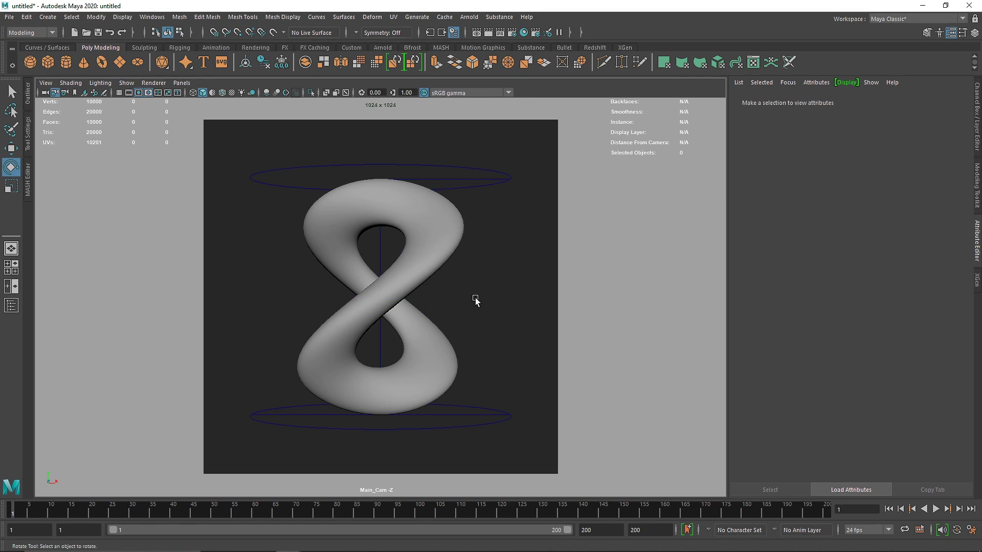
pyautogui.click(424, 265)
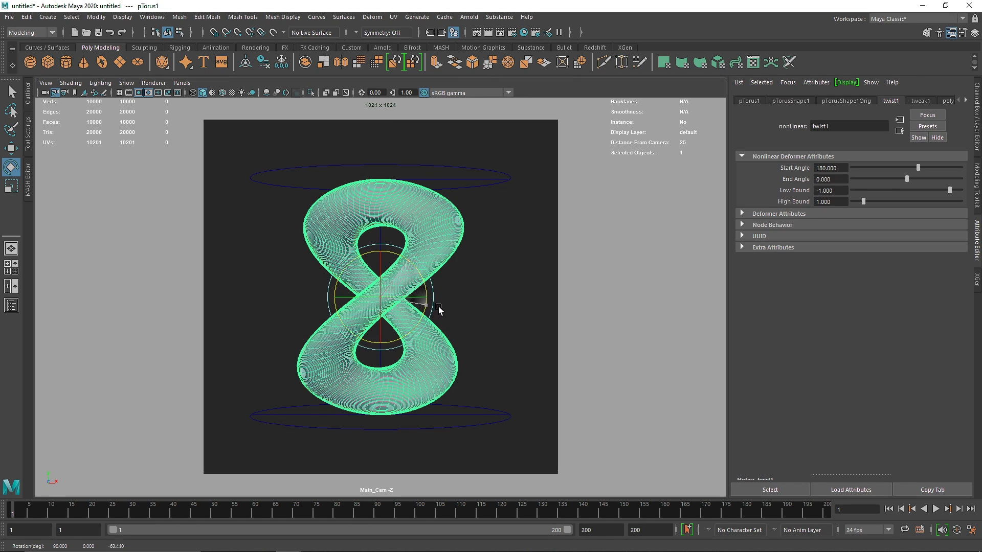
pyautogui.click(492, 231)
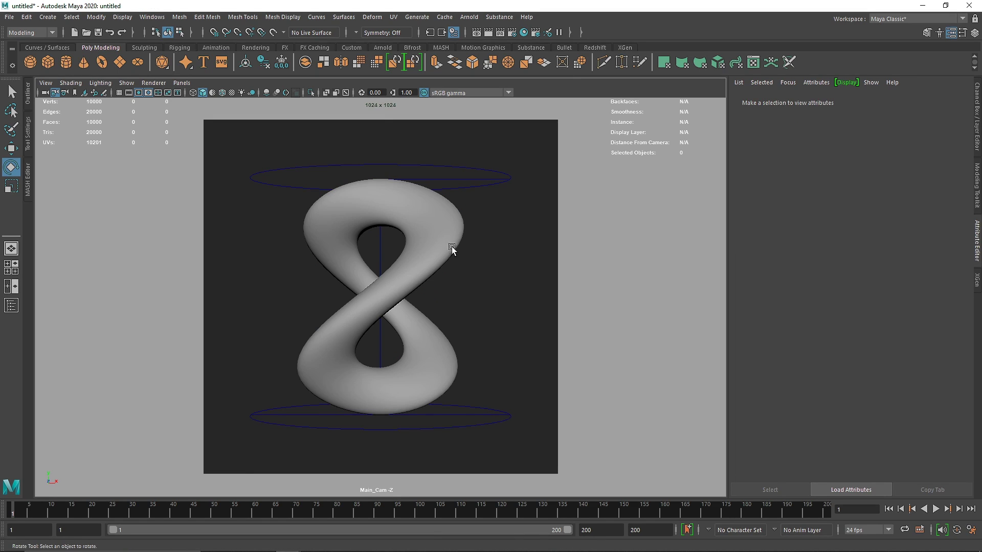
pyautogui.click(452, 249)
pyautogui.click(471, 238)
# Step: Try a tighter spiral twist, then undo back to the 180° figure-eight
pyautogui.click(501, 177)
pyautogui.moveTo(918, 167); pyautogui.dragTo(954, 169)
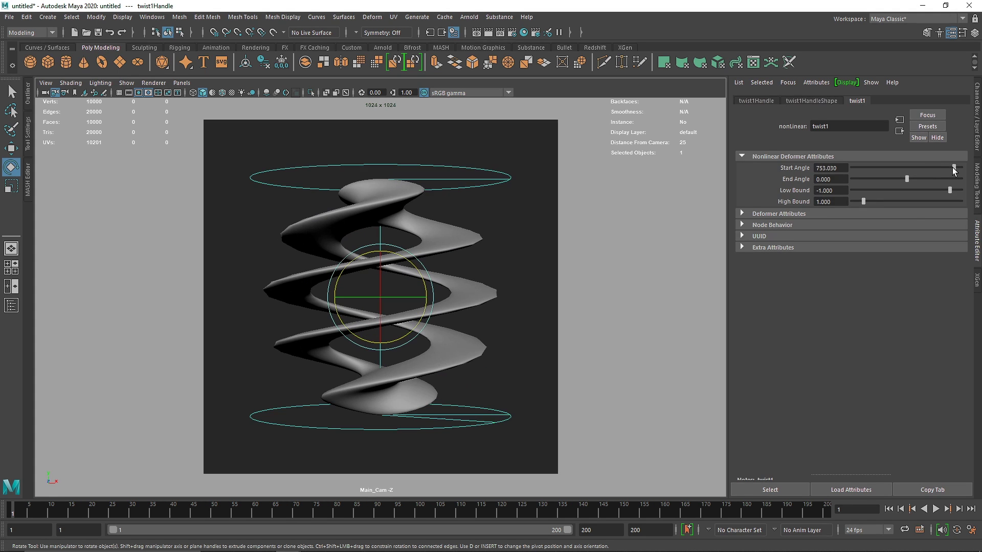
pyautogui.click(526, 223)
pyautogui.hotkey('ctrl', 'z')
pyautogui.hotkey('ctrl', 'z')
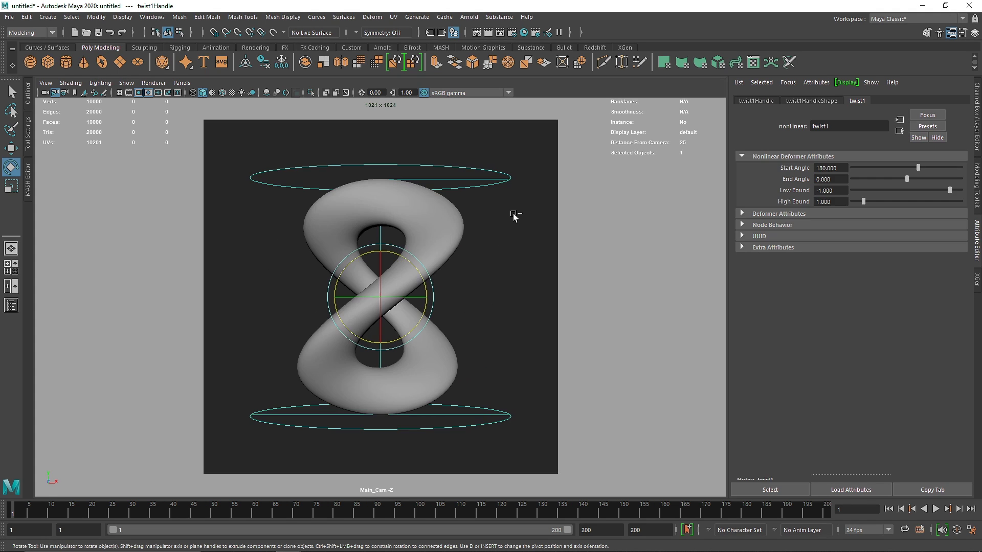
pyautogui.click(513, 214)
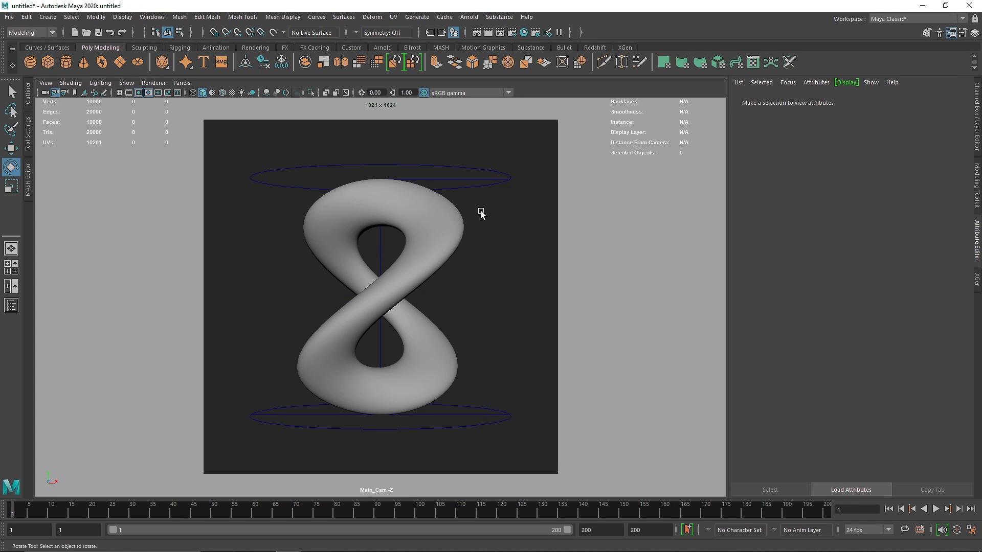
# Step: Render the figure-eight torus in Arnold RenderView from the Arnold shelf
pyautogui.click(385, 48)
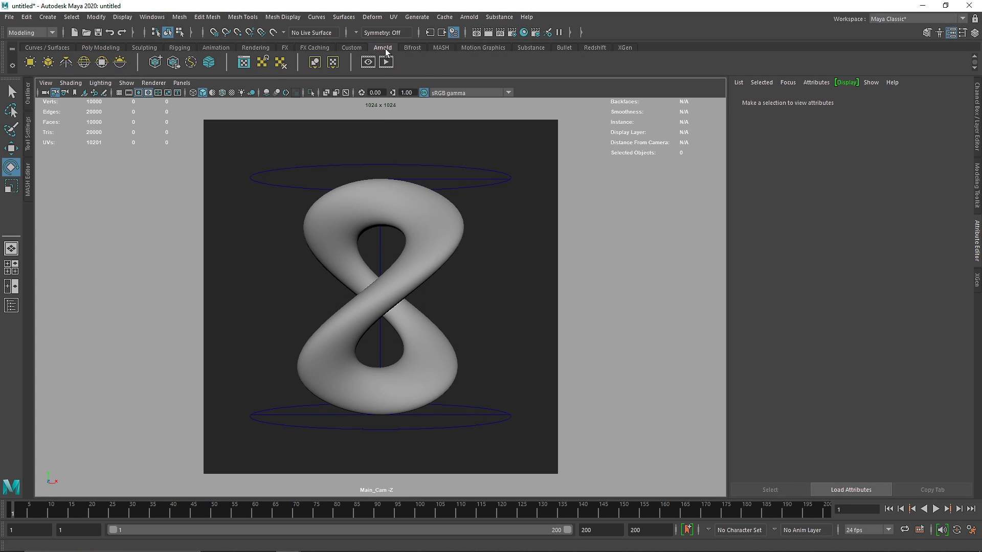
pyautogui.click(386, 62)
pyautogui.scroll(-1, 429, 219)
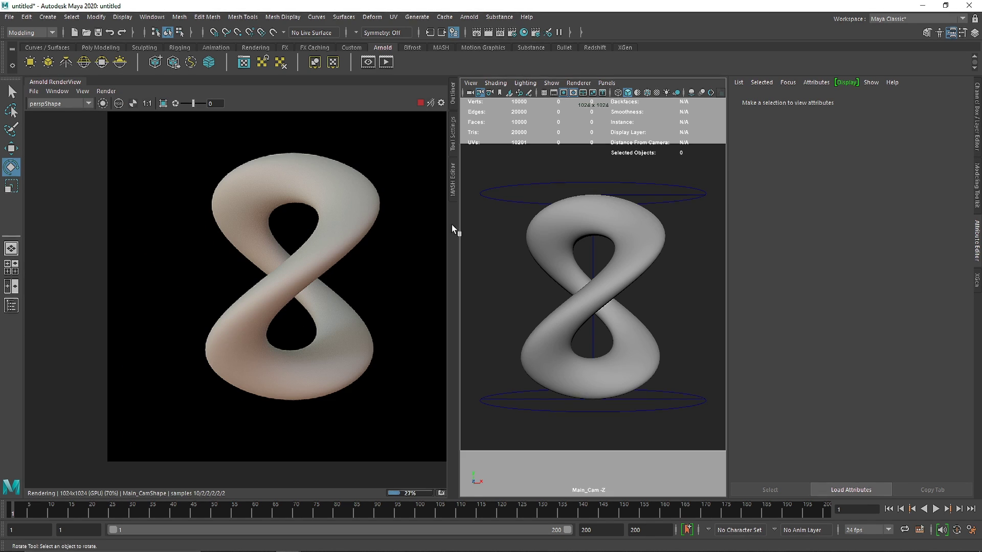
# Step: Scale the plane up and stand it upright, 90° about X
pyautogui.press('f')
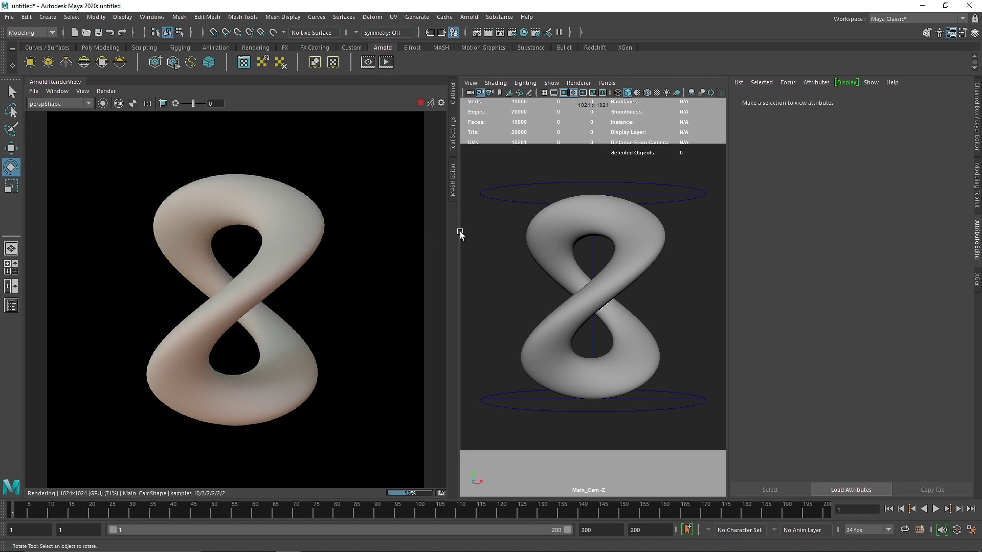
pyautogui.click(100, 48)
pyautogui.click(591, 323)
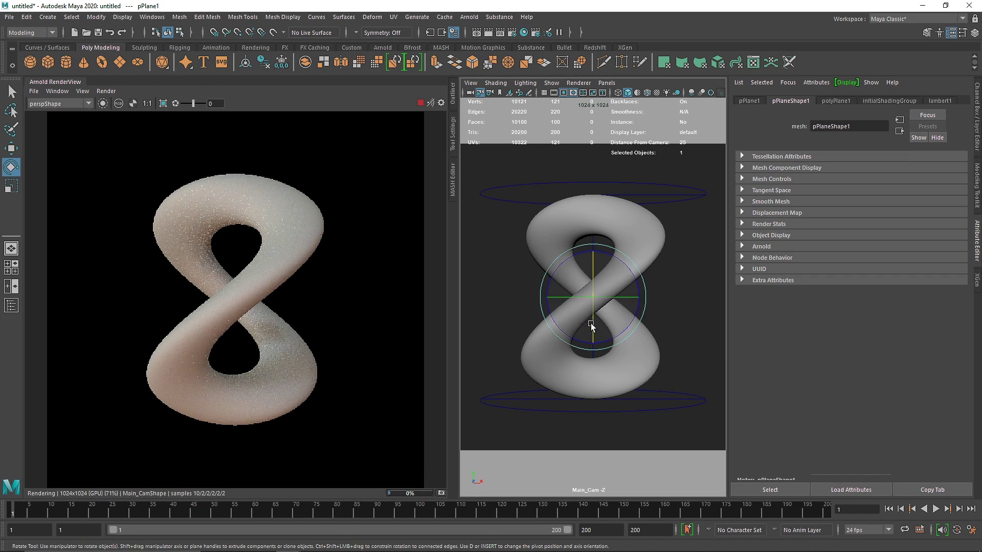
pyautogui.press('r')
pyautogui.moveTo(593, 298); pyautogui.dragTo(763, 330)
pyautogui.press('e')
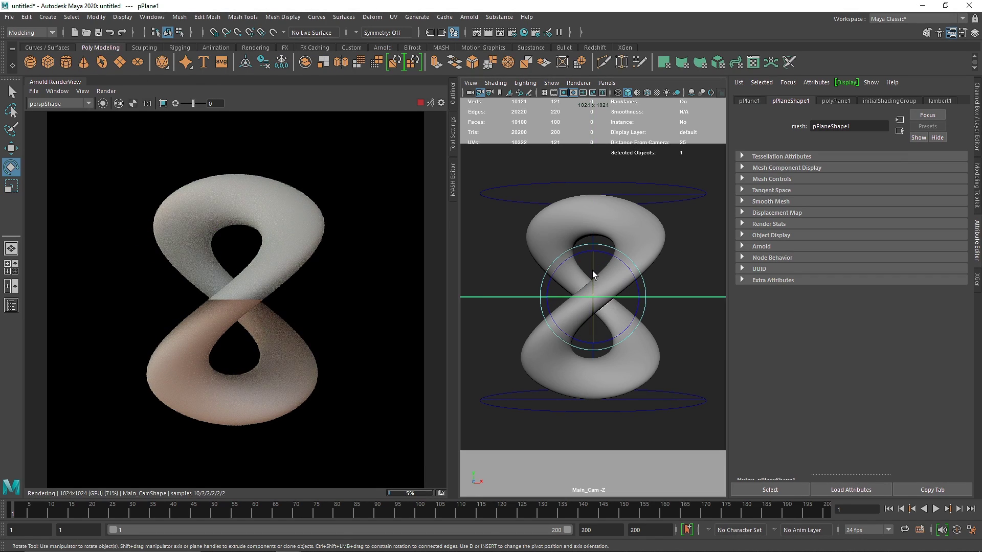
pyautogui.moveTo(592, 271); pyautogui.dragTo(595, 336)
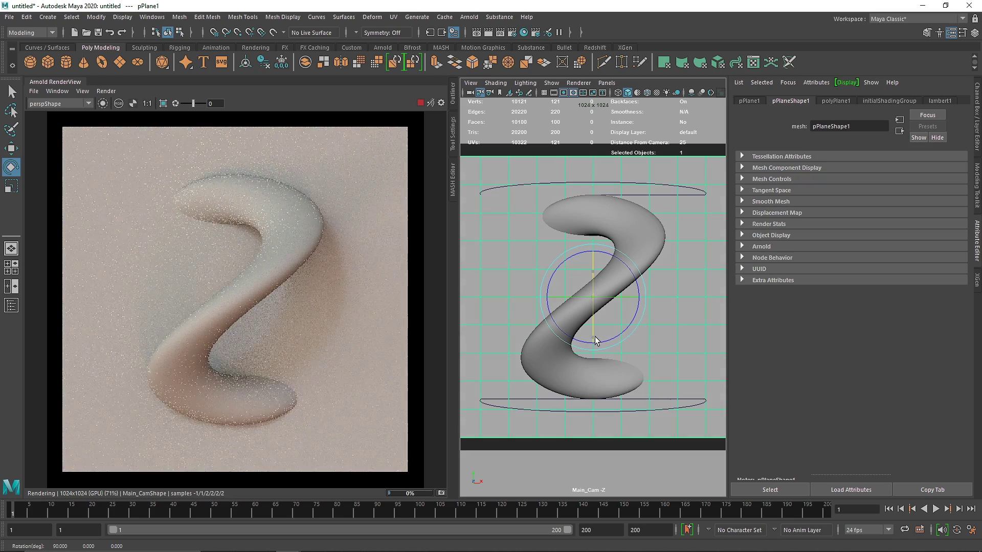
# Step: In the perspective view, move and scale the plane to sit behind the torus
pyautogui.click(420, 103)
pyautogui.press('space')
pyautogui.moveTo(545, 253); pyautogui.dragTo(695, 284)
pyautogui.press('w')
pyautogui.press('r')
# Step: Set the plane's Subdivisions Width and Height to 1
pyautogui.hotkey('ctrl', 'a')
pyautogui.click(858, 218)
pyautogui.click(952, 242)
pyautogui.write('1')
pyautogui.press('Tab')
pyautogui.write('1')
pyautogui.press('Return')
pyautogui.click(684, 368)
pyautogui.click(421, 103)
# Step: Stop the running render and close the Arnold RenderView panel
pyautogui.click(420, 104)
pyautogui.click(750, 256)
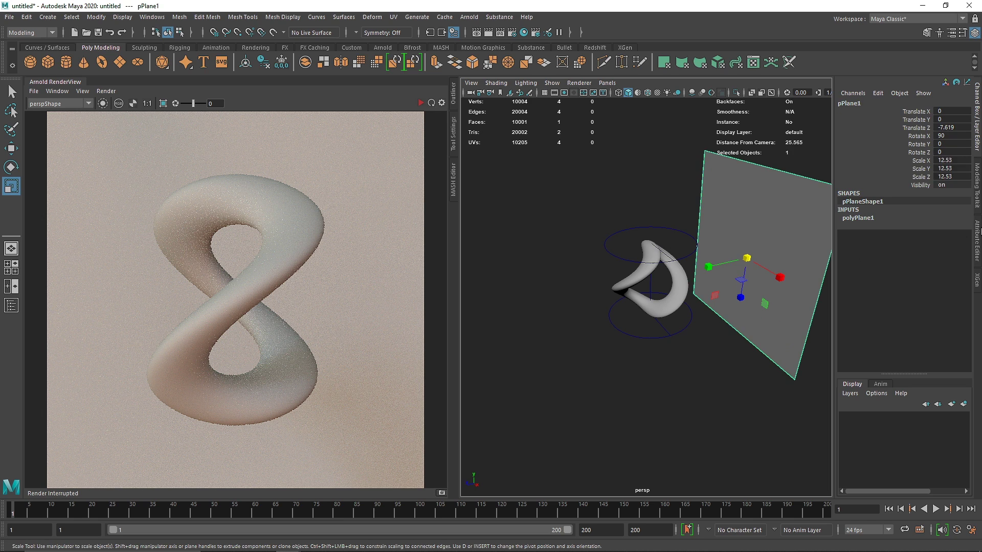
pyautogui.keyDown('alt'); pyautogui.moveTo(757, 296); pyautogui.dragTo(660, 301); pyautogui.keyUp('alt')
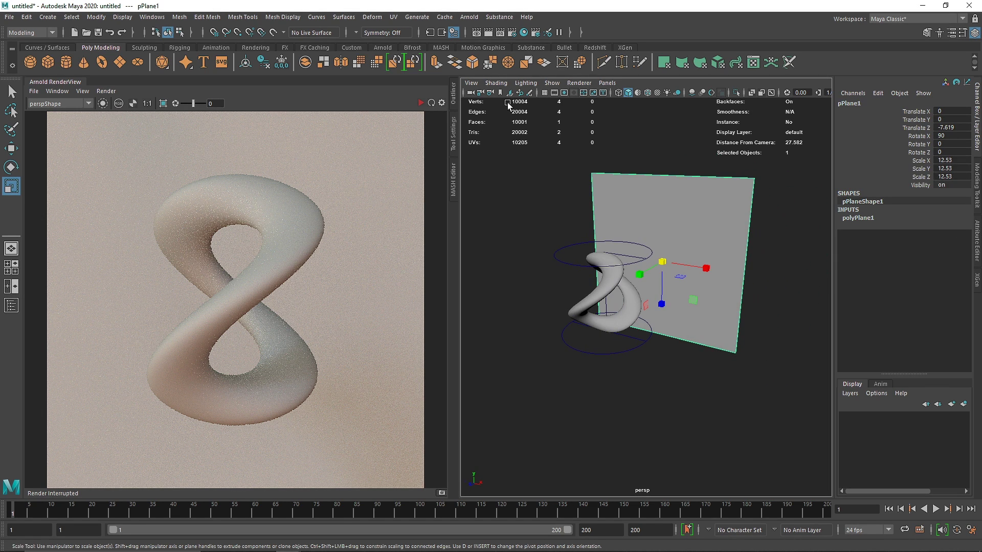
pyautogui.rightClick(76, 83)
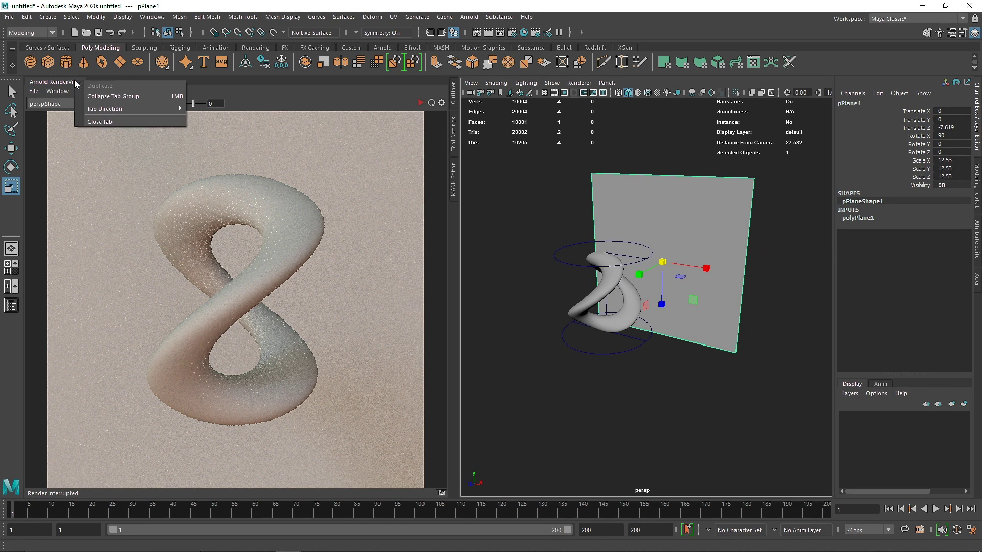
pyautogui.click(105, 123)
# Step: Assign a new aiStandardSurface material to the twisted torus
pyautogui.click(688, 163)
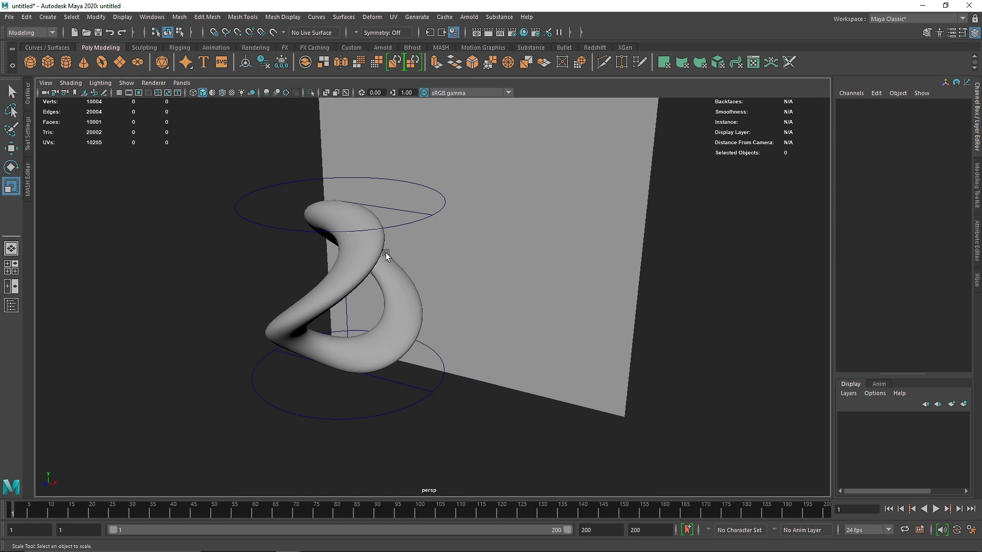
pyautogui.click(357, 258)
pyautogui.moveTo(357, 251); pyautogui.dragTo(353, 512, button='right')
pyautogui.click(415, 224)
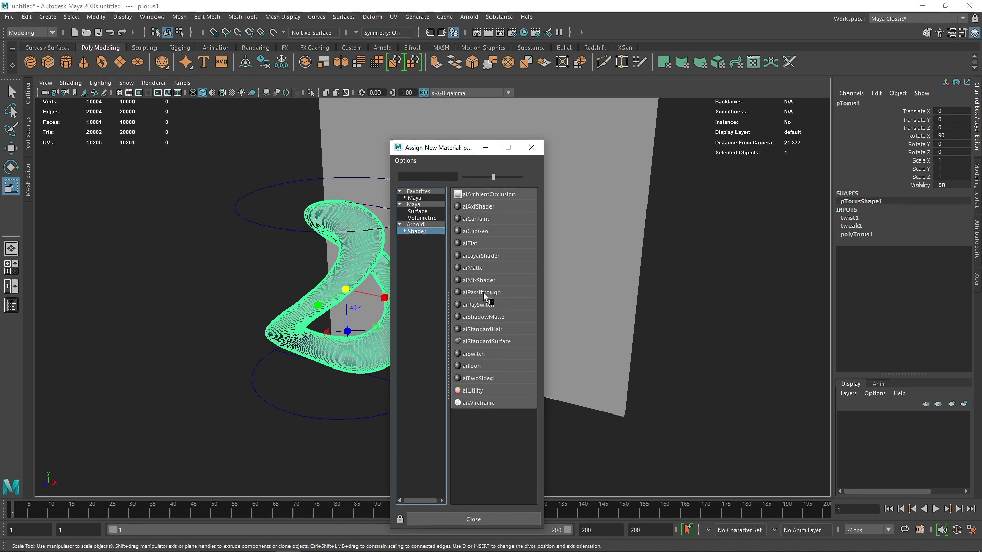
pyautogui.click(504, 343)
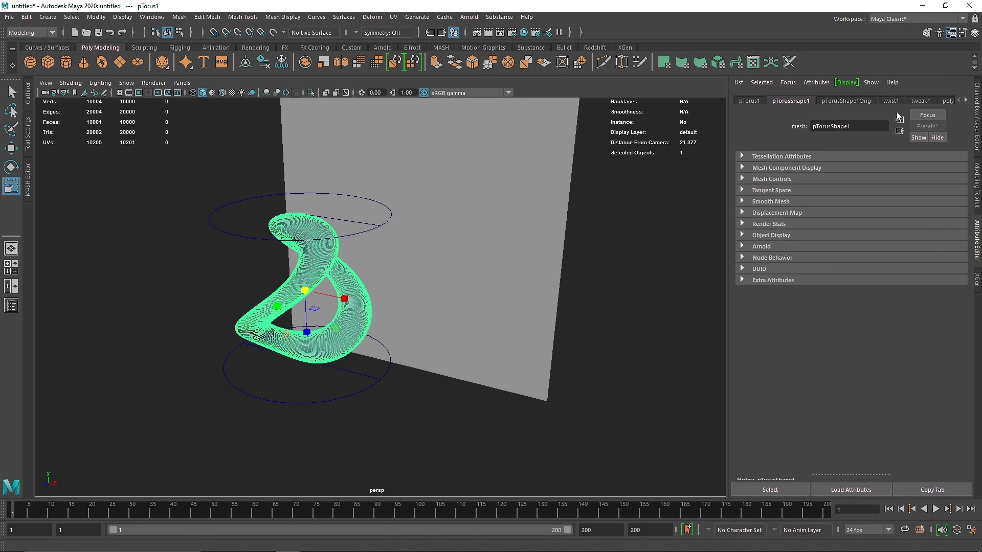
# Step: Rename the material to 'Twisted' and open the Hypershade
pyautogui.doubleClick(871, 130)
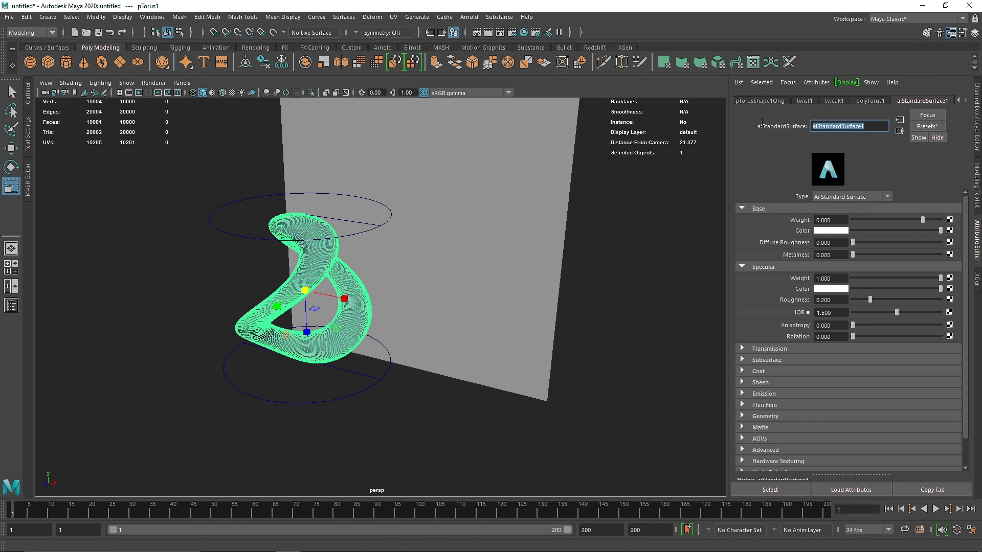
pyautogui.write('Twisted')
pyautogui.press('Return')
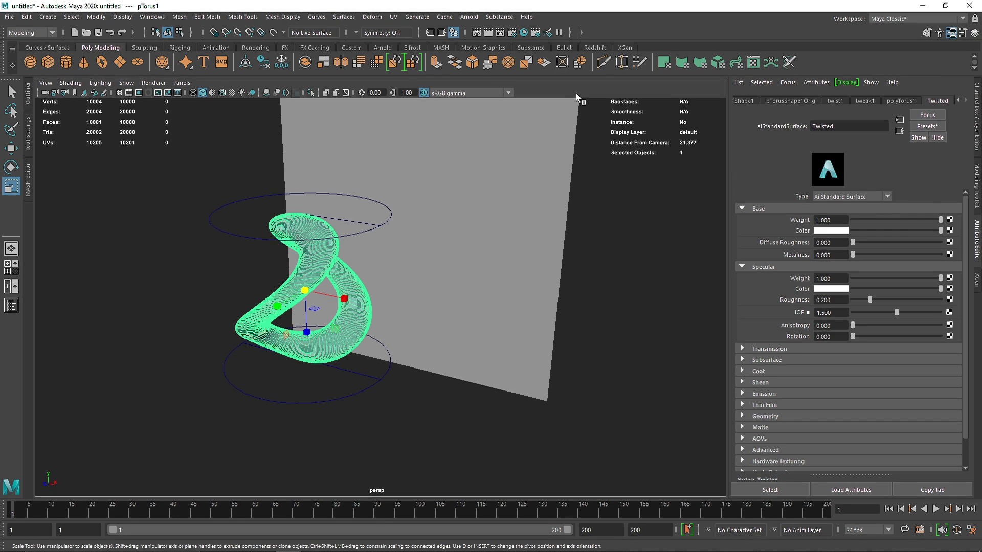
pyautogui.click(523, 33)
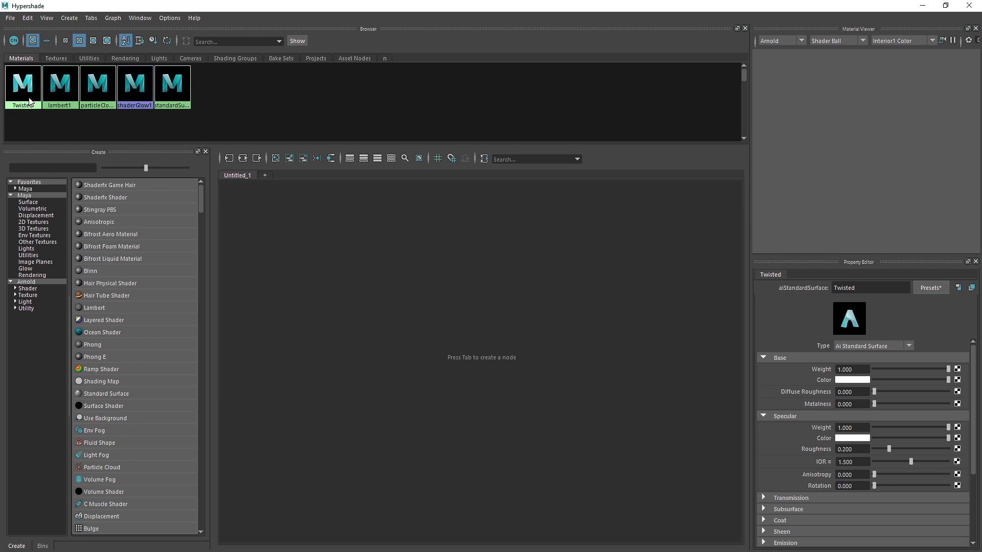
# Step: Graph the Twisted material network and arrange its nodes
pyautogui.rightClick(29, 101)
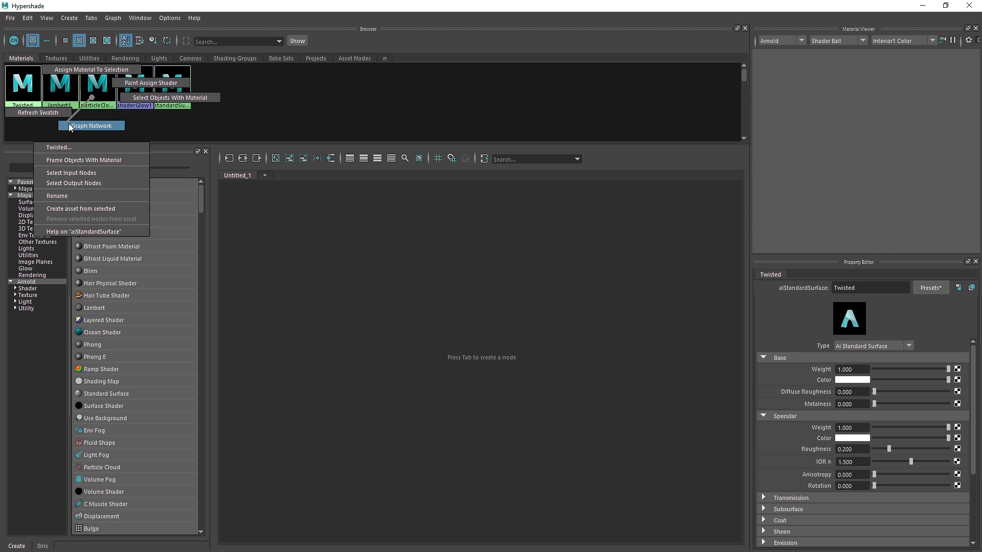
pyautogui.click(112, 125)
pyautogui.keyDown('alt'); pyautogui.moveTo(599, 314); pyautogui.dragTo(549, 282, button='middle'); pyautogui.keyUp('alt')
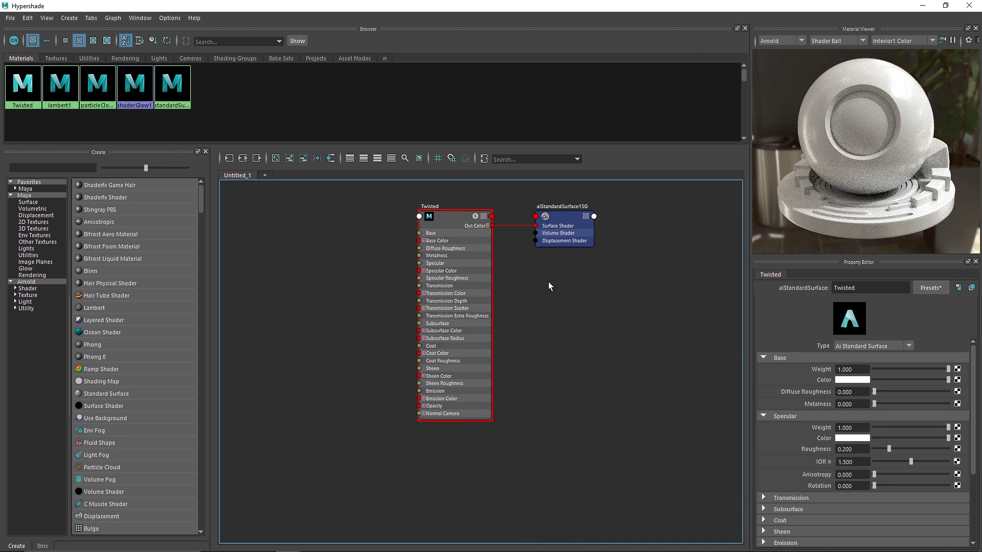
pyautogui.moveTo(563, 245); pyautogui.dragTo(632, 401)
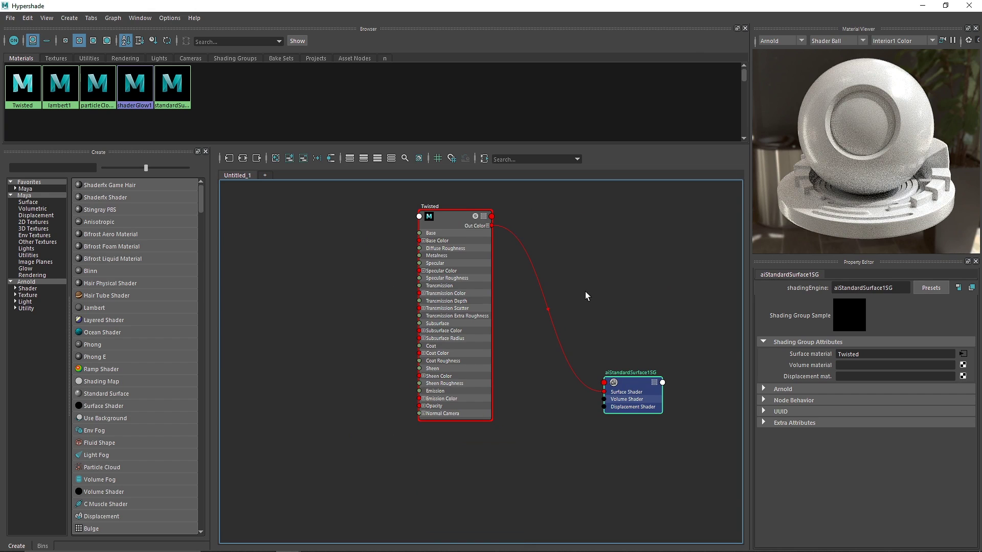
pyautogui.keyDown('alt'); pyautogui.moveTo(585, 291); pyautogui.dragTo(609, 293, button='middle'); pyautogui.keyUp('alt')
# Step: Create an Arnold aiNoise node and place it below the Twisted node
pyautogui.click(89, 169)
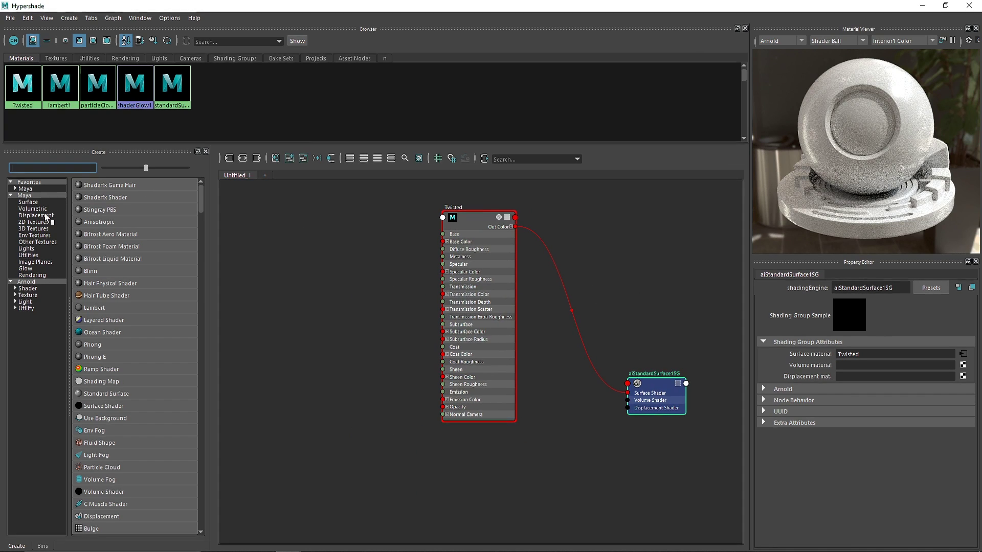
pyautogui.click(35, 282)
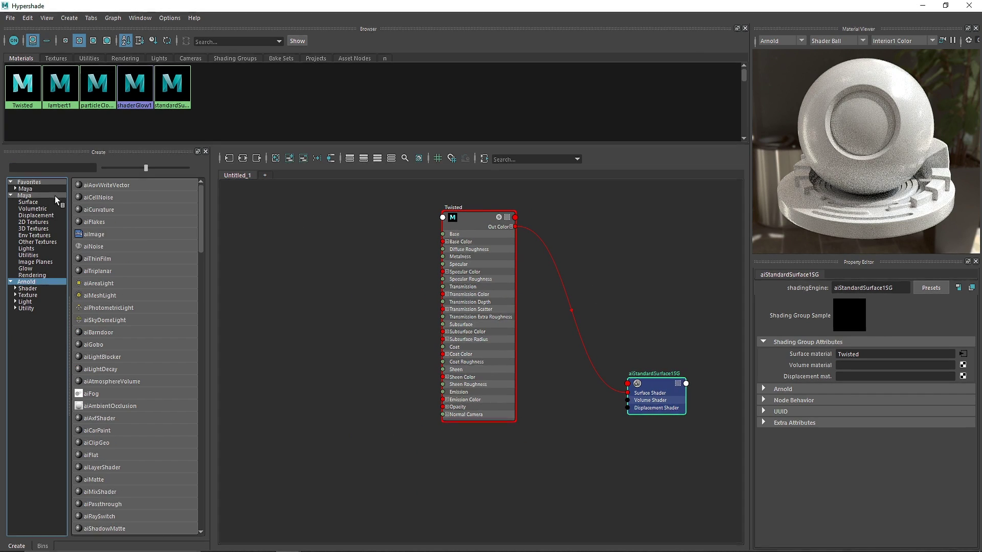
pyautogui.click(99, 249)
pyautogui.keyDown('alt'); pyautogui.moveTo(387, 305); pyautogui.dragTo(358, 233, button='middle'); pyautogui.keyUp('alt')
pyautogui.moveTo(285, 263); pyautogui.dragTo(467, 391)
pyautogui.scroll(3, 561, 395)
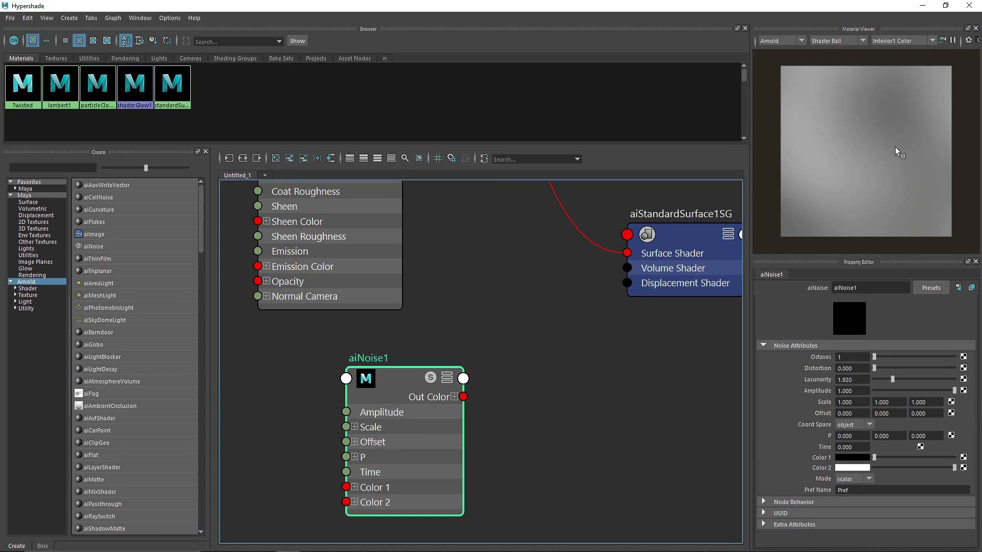
# Step: Raise aiNoise1's Octaves to 8 and refresh the shader-ball material preview
pyautogui.moveTo(879, 357); pyautogui.dragTo(980, 364)
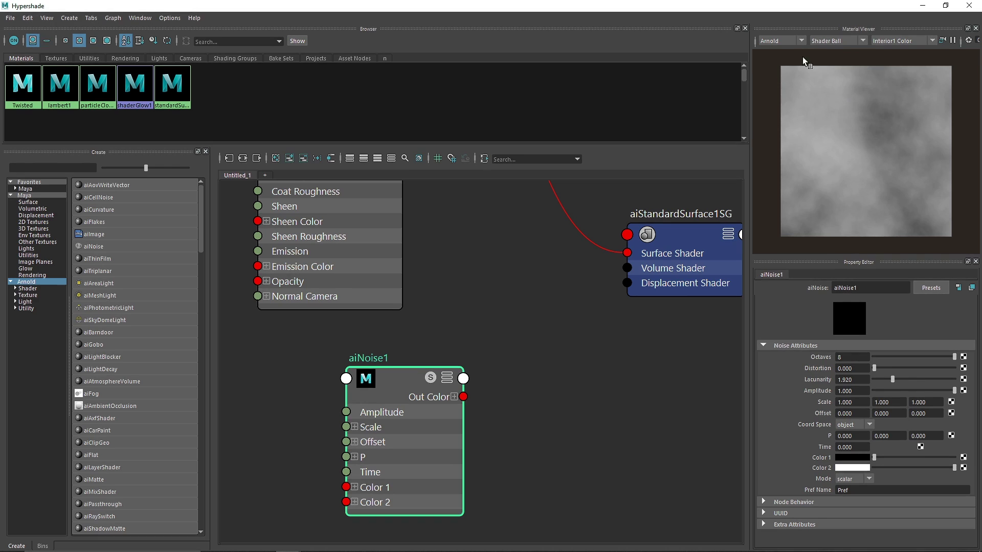
pyautogui.click(784, 51)
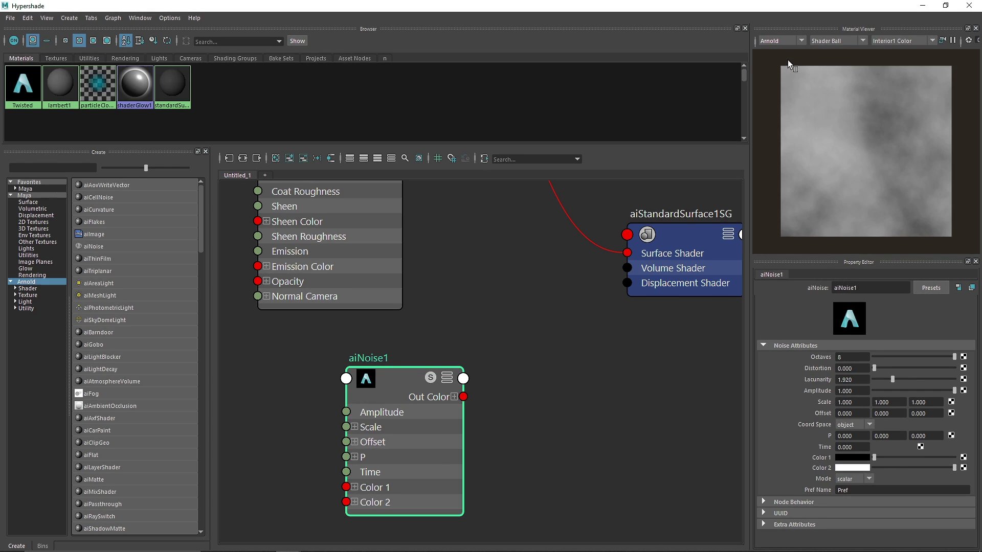
pyautogui.click(851, 40)
pyautogui.click(846, 39)
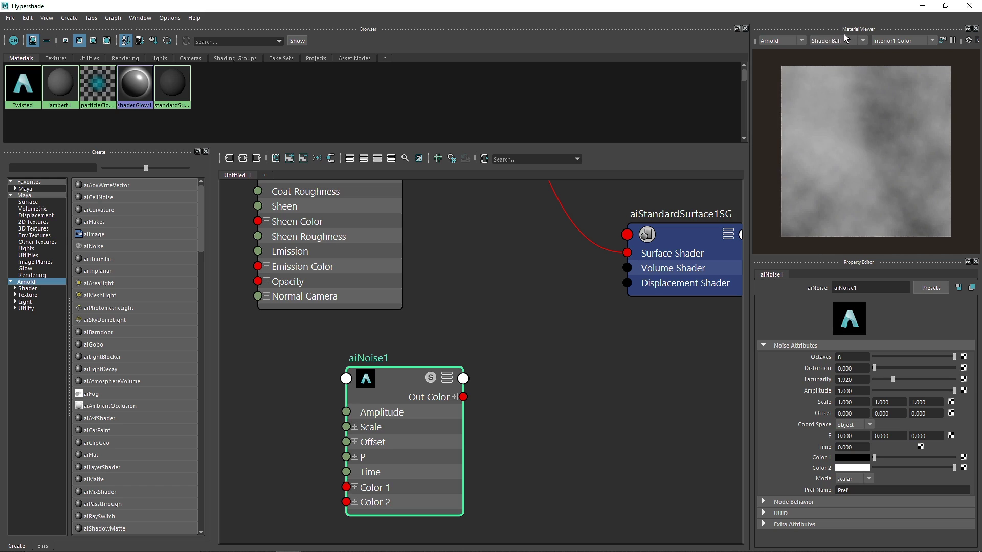
pyautogui.click(953, 40)
pyautogui.click(952, 41)
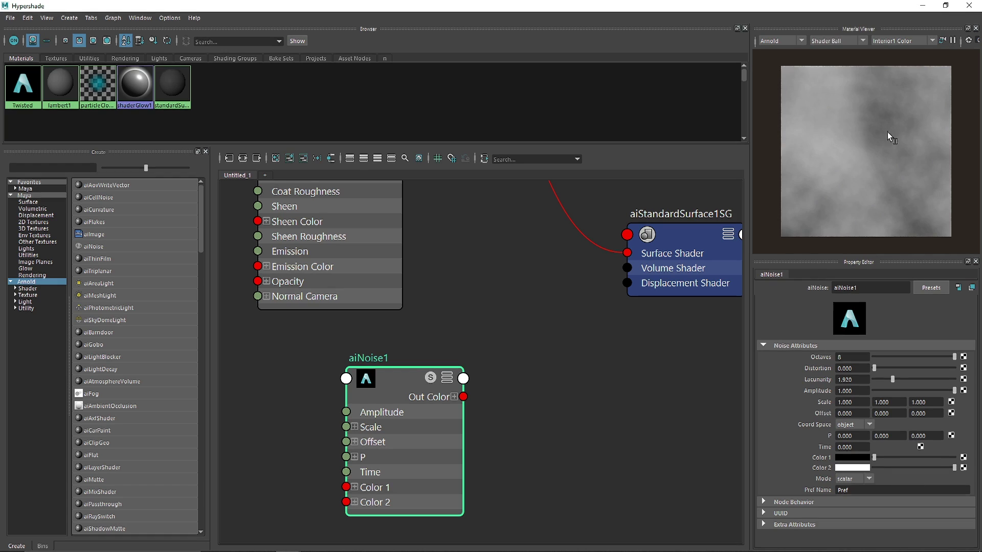
# Step: Set the noise Amplitude to 3 and raise Lacunarity to 2.445, adding some Distortion
pyautogui.click(868, 391)
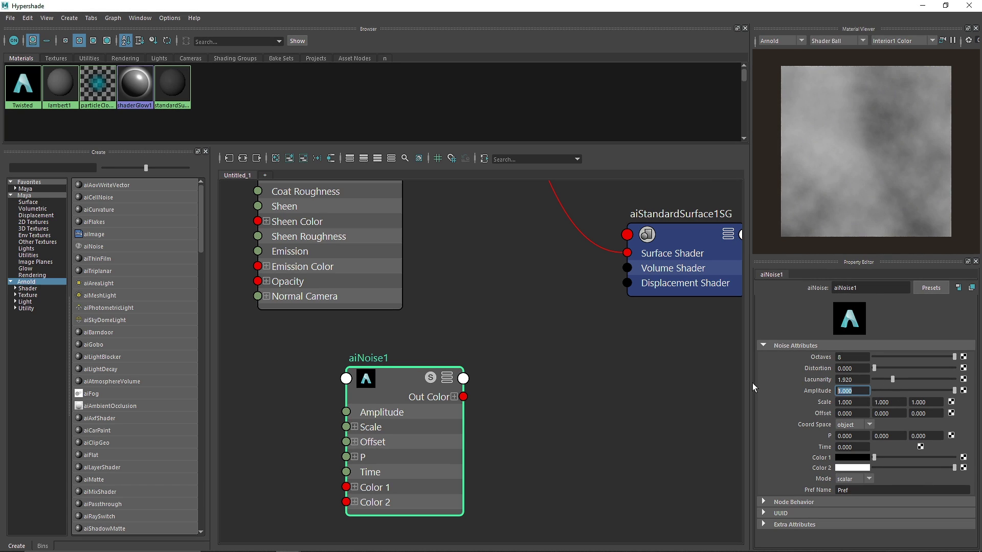
pyautogui.click(858, 377)
pyautogui.moveTo(858, 390); pyautogui.dragTo(832, 391)
pyautogui.write('3')
pyautogui.click(862, 379)
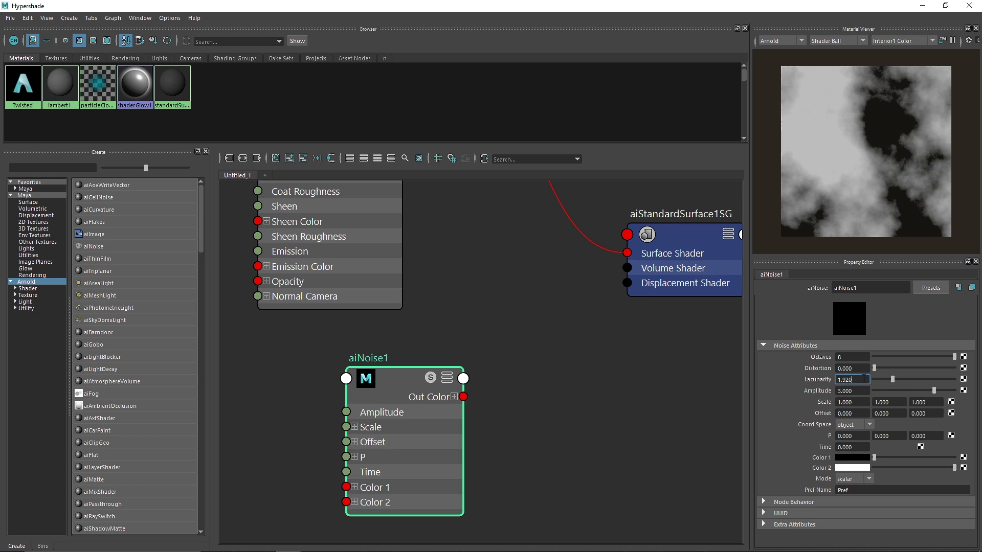
pyautogui.moveTo(889, 379)
pyautogui.mouseDown()
pyautogui.moveTo(902, 380)
pyautogui.moveTo(882, 369)
pyautogui.mouseUp()
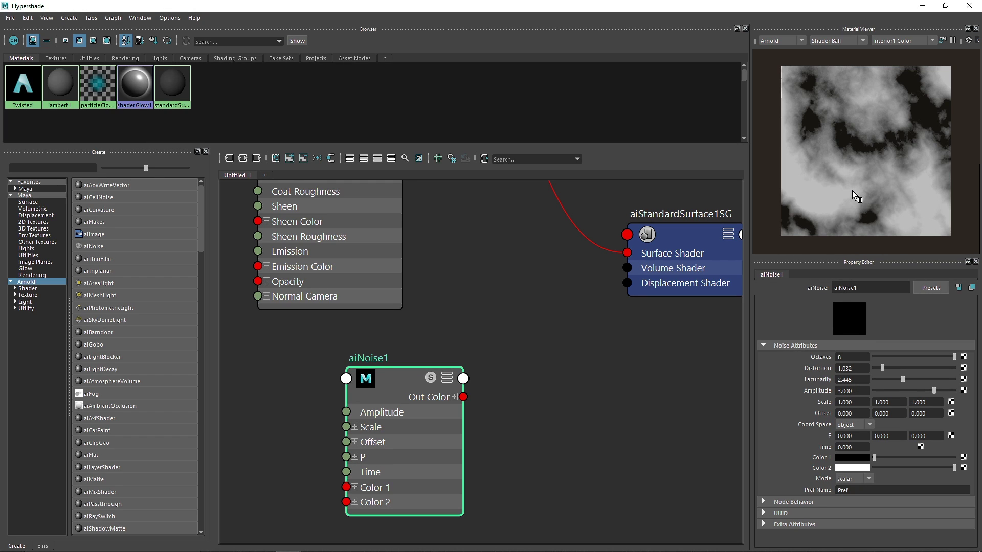
# Step: Set the noise Scale fields to 20, 2 and 2
pyautogui.doubleClick(847, 402)
pyautogui.write('10')
pyautogui.press('Return')
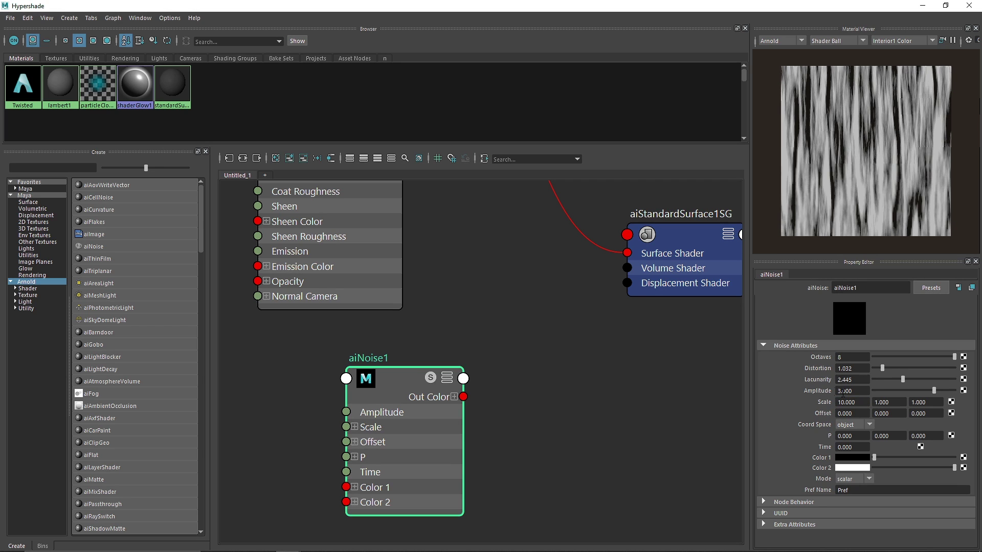
pyautogui.doubleClick(864, 403)
pyautogui.write('20')
pyautogui.doubleClick(890, 402)
pyautogui.write('2')
pyautogui.press('Return')
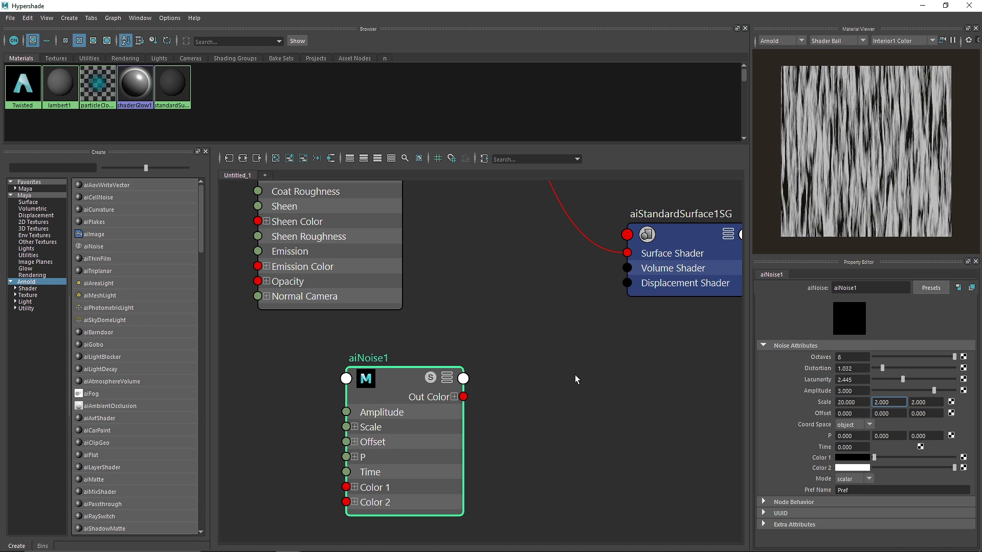
pyautogui.click(485, 391)
# Step: Wire aiNoise1's Out Color into the Twisted shading group's Displacement Shader port
pyautogui.moveTo(464, 397); pyautogui.dragTo(664, 287)
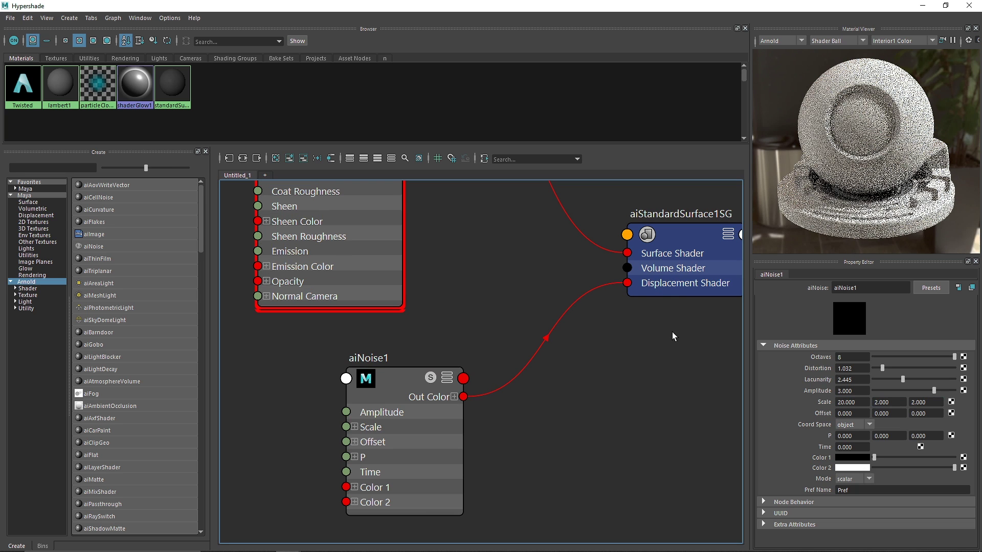
pyautogui.keyDown('alt'); pyautogui.moveTo(516, 308); pyautogui.dragTo(648, 333, button='middle'); pyautogui.keyUp('alt')
pyautogui.scroll(-3, 574, 330)
pyautogui.keyDown('alt'); pyautogui.moveTo(574, 330); pyautogui.dragTo(640, 343, button='middle'); pyautogui.keyUp('alt')
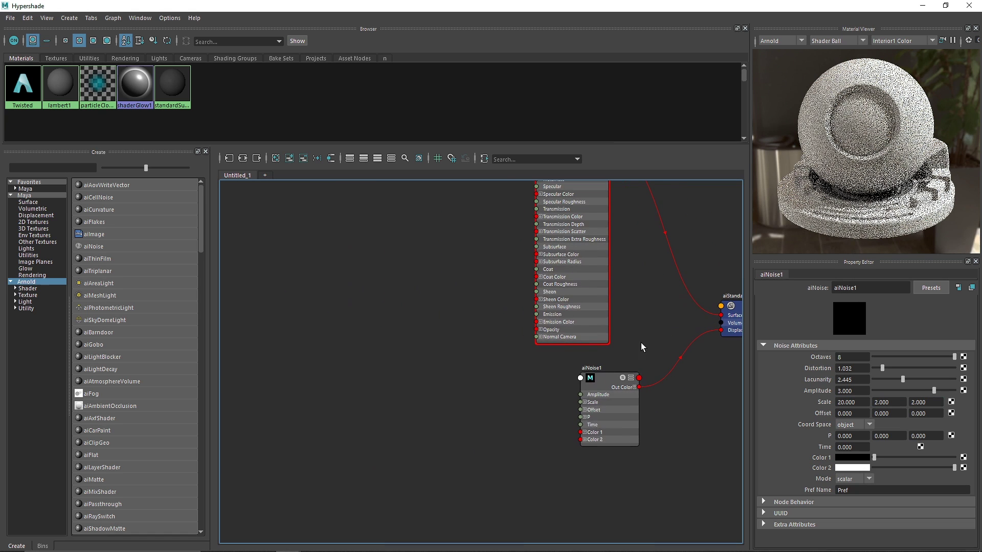
pyautogui.click(599, 377)
pyautogui.keyDown('alt'); pyautogui.moveTo(657, 305); pyautogui.dragTo(609, 373, button='middle'); pyautogui.keyUp('alt')
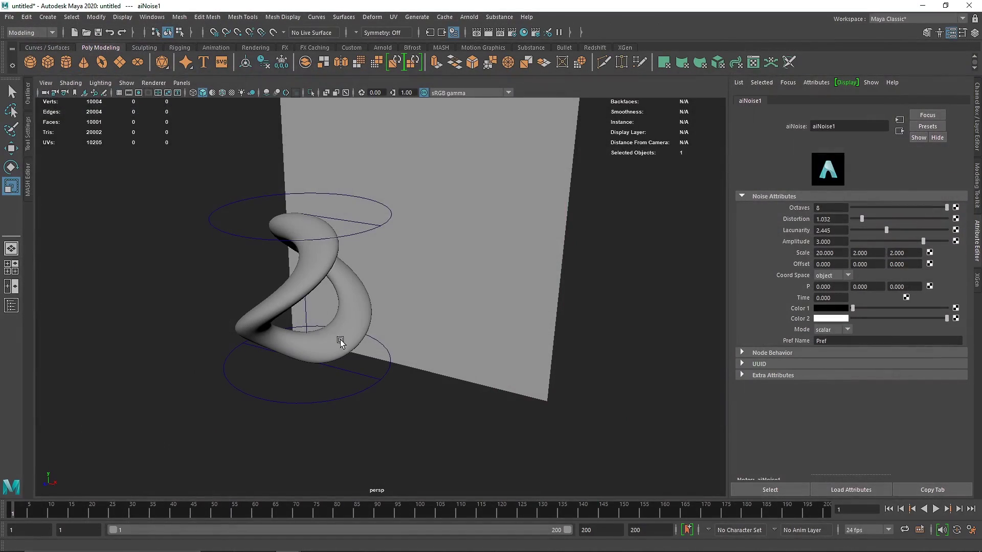
# Step: Make the viewport look through Main_Cam
pyautogui.click(182, 83)
pyautogui.moveTo(233, 94)
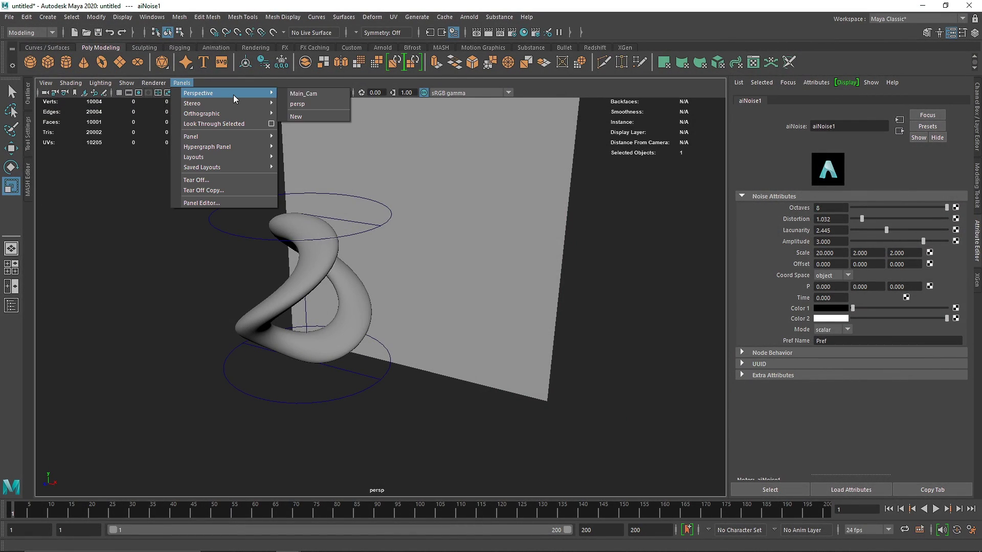
pyautogui.click(303, 97)
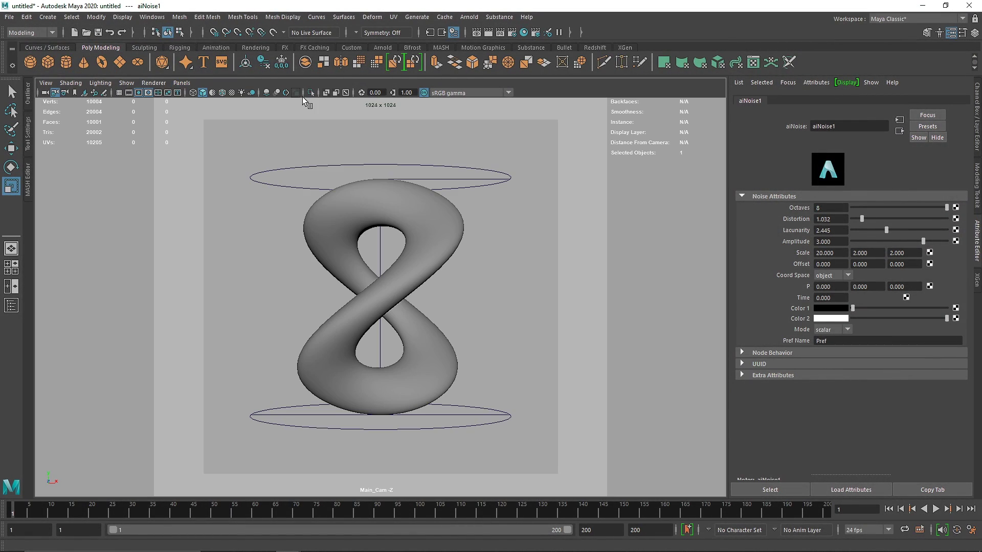
# Step: Render the scene in Arnold RenderView with IPR to check the noise displacement
pyautogui.click(381, 47)
pyautogui.click(385, 62)
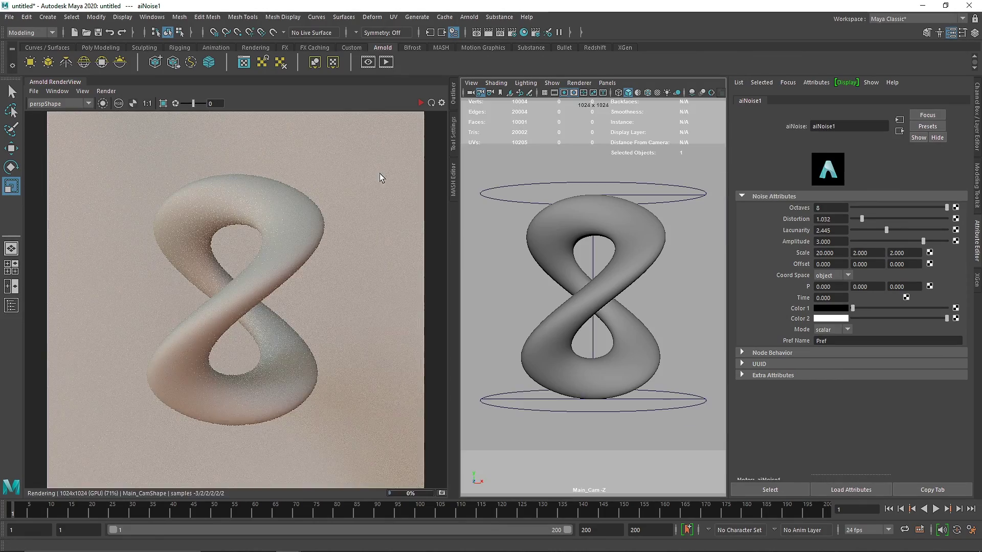
pyautogui.click(419, 103)
pyautogui.click(420, 104)
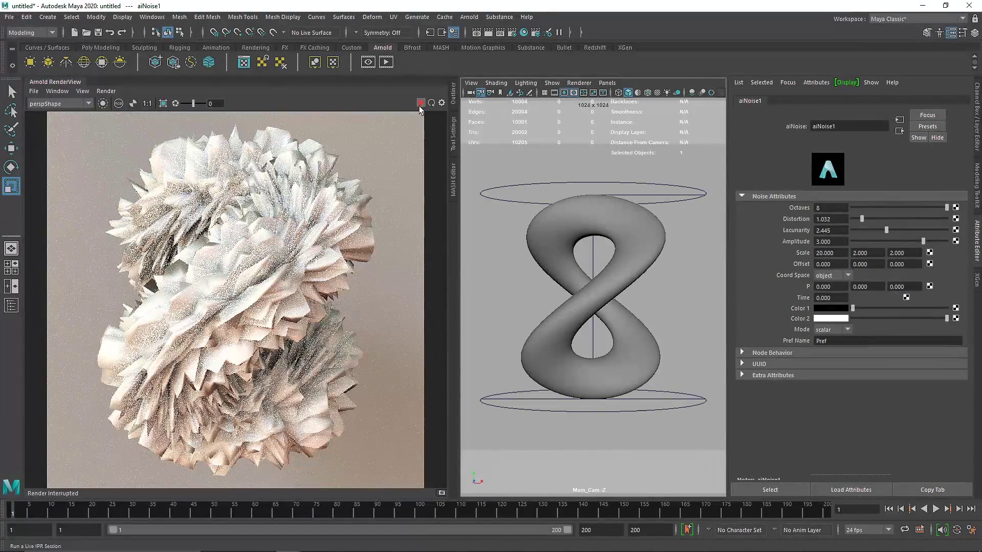
pyautogui.click(421, 102)
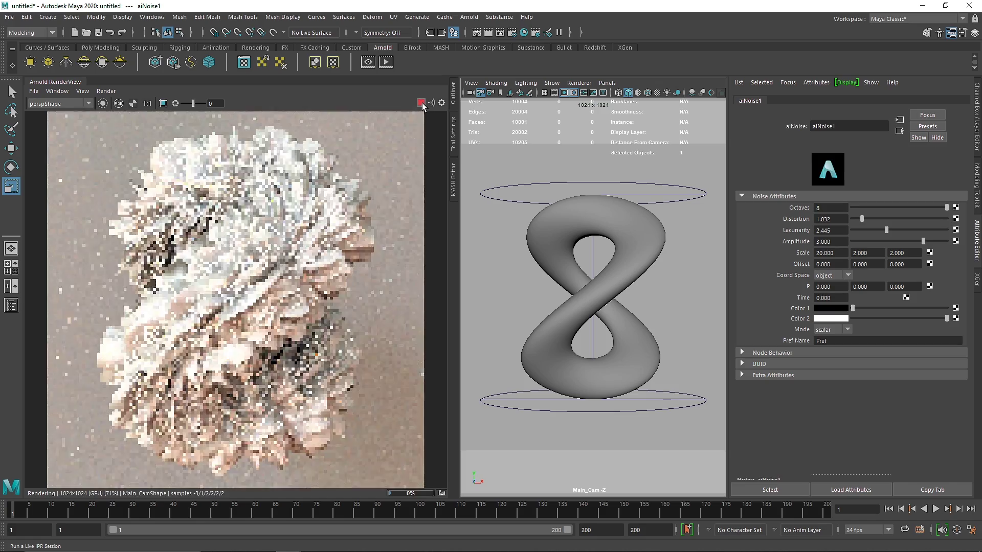
pyautogui.click(422, 103)
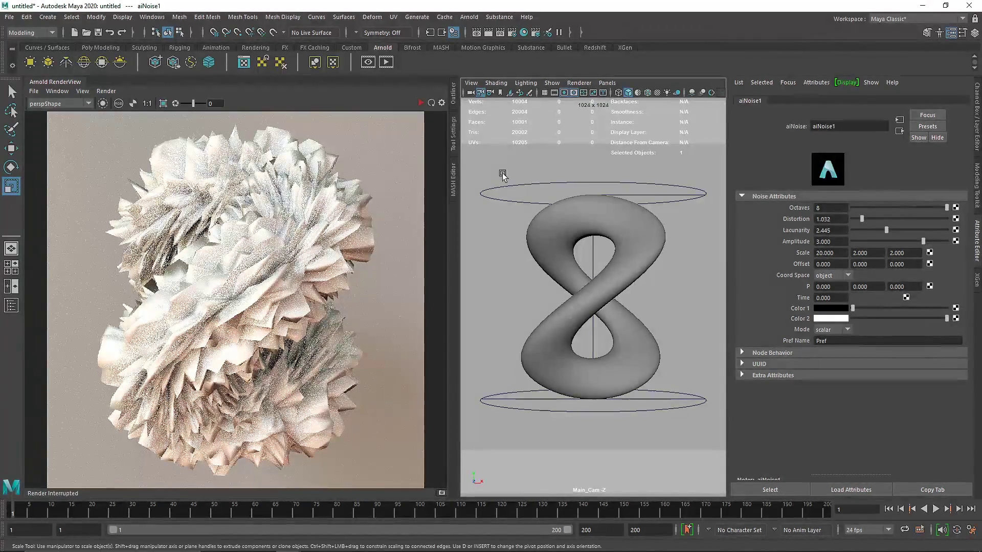
pyautogui.click(603, 201)
# Step: Lower pTorusShape1's Arnold displacement Height to 0.1 and re-render the torus
pyautogui.click(421, 102)
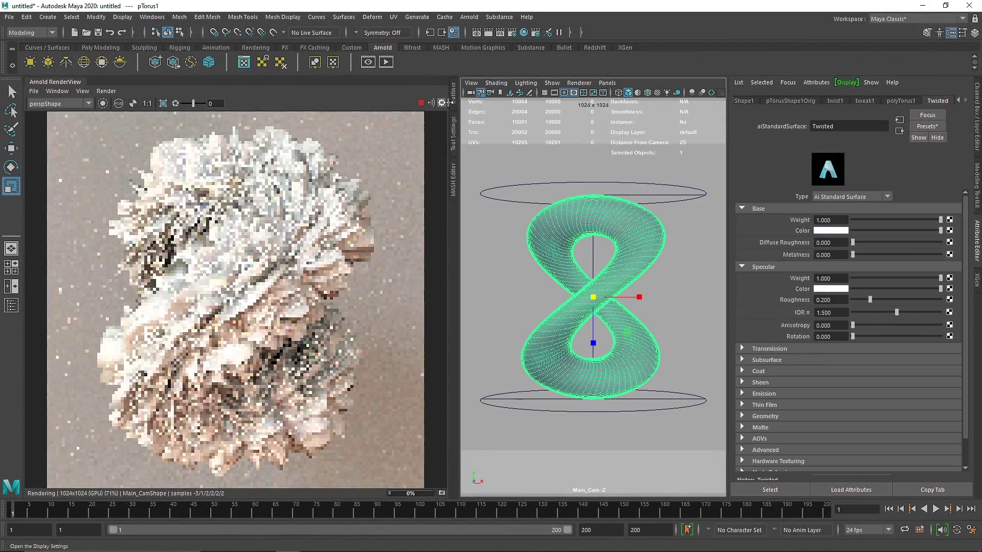
pyautogui.click(750, 102)
pyautogui.scroll(1, 749, 101)
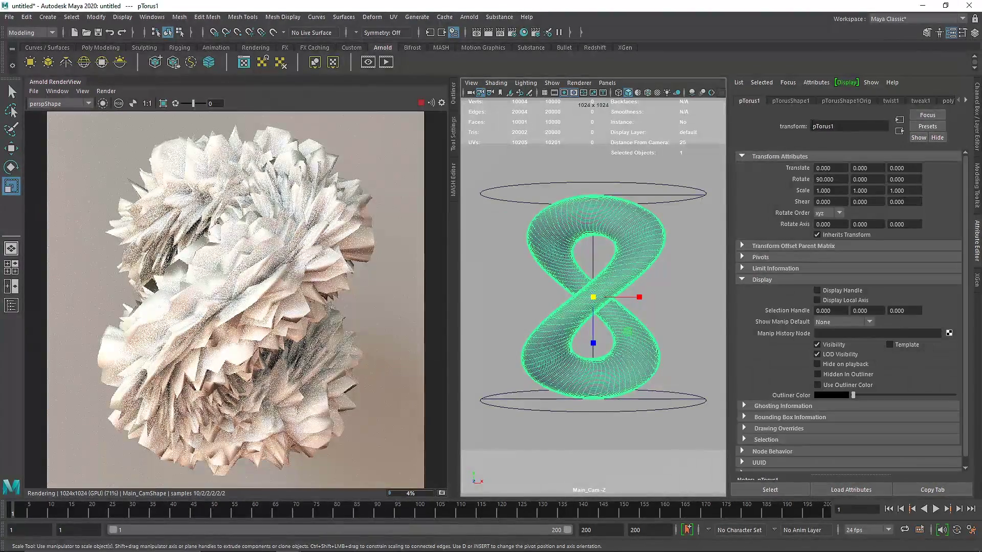
pyautogui.click(787, 105)
pyautogui.click(762, 247)
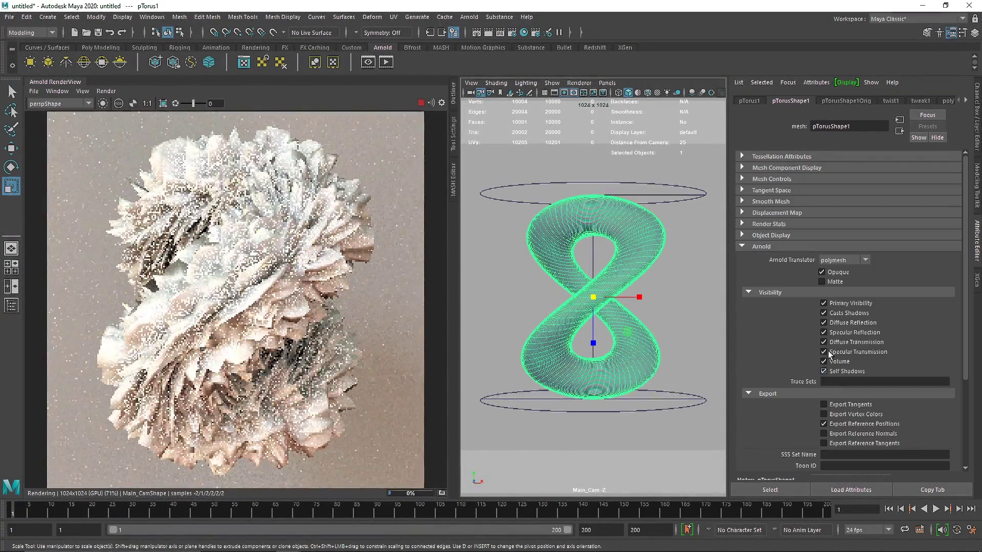
pyautogui.scroll(-3, 798, 358)
pyautogui.click(787, 444)
pyautogui.scroll(-3, 834, 439)
pyautogui.click(842, 397)
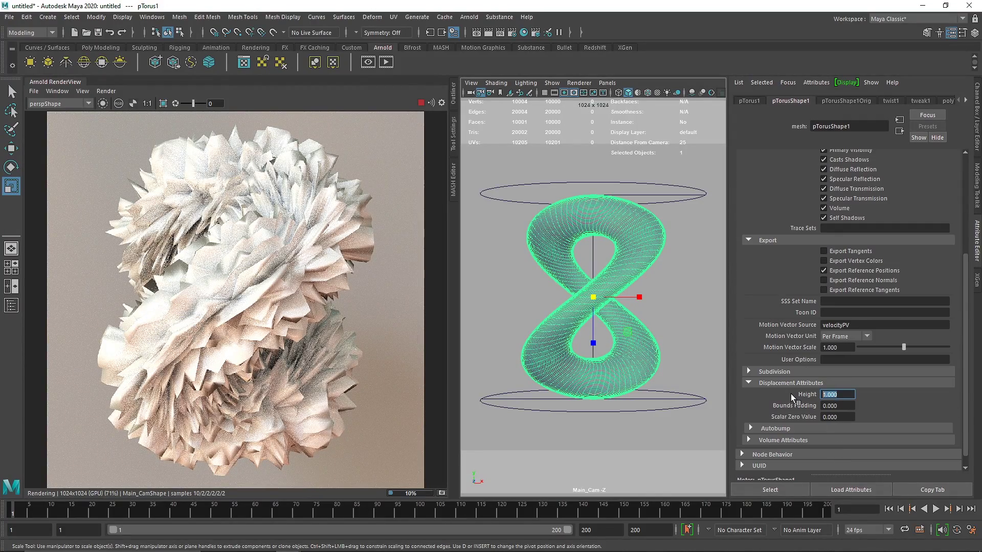
pyautogui.write('.1')
pyautogui.press('Return')
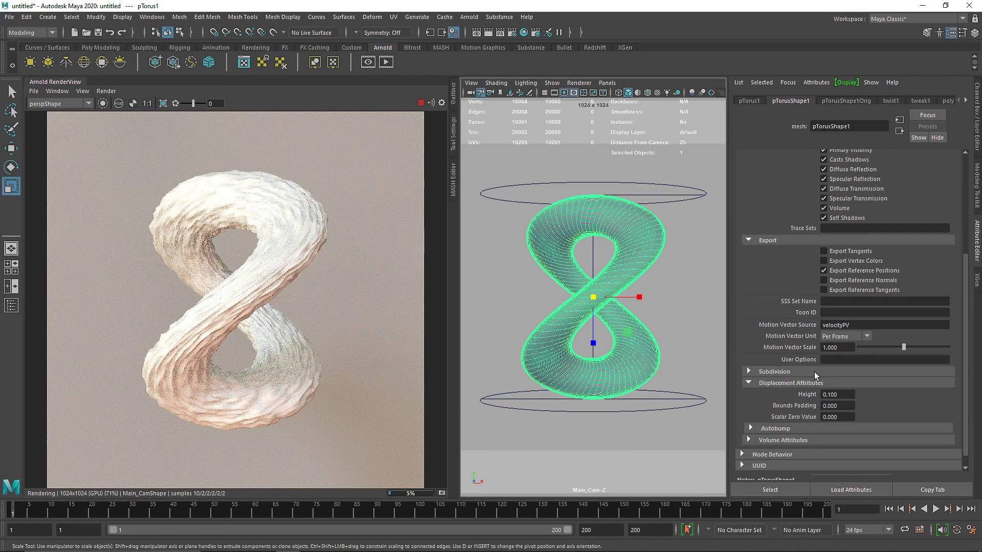
pyautogui.click(807, 371)
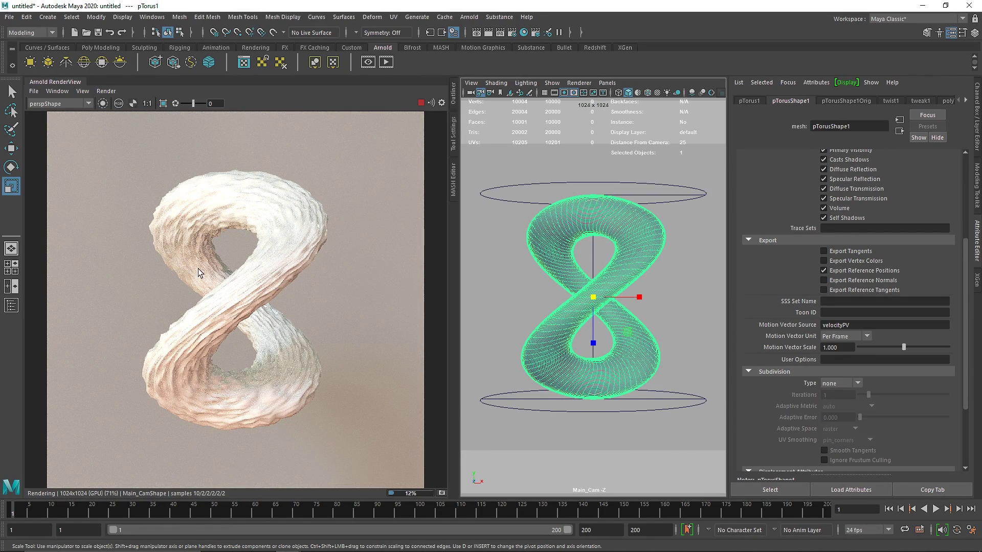
# Step: Render a crop region on the torus's upper left, then clear it to render the full frame
pyautogui.keyDown('shift'); pyautogui.moveTo(143, 204); pyautogui.dragTo(161, 241); pyautogui.keyUp('shift')
pyautogui.scroll(3, 155, 232)
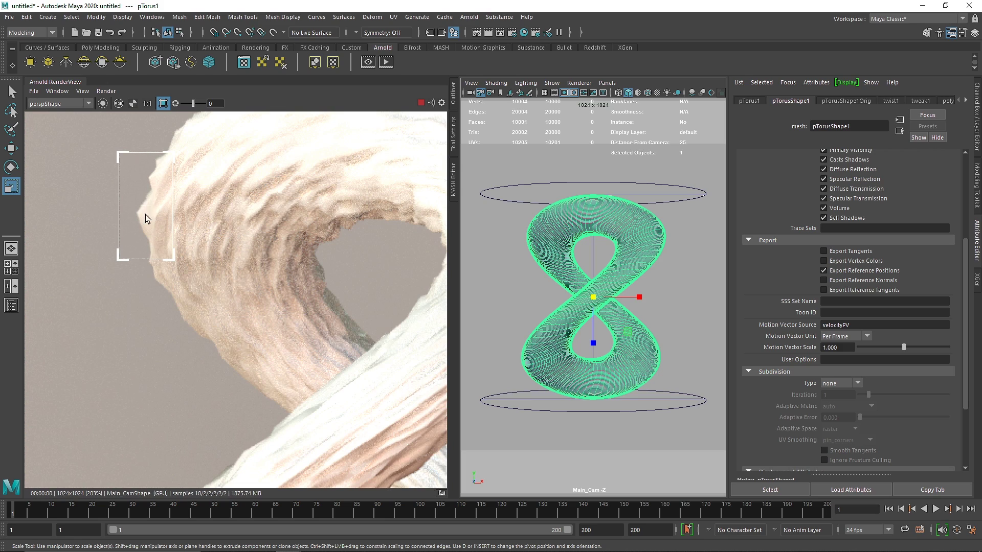
pyautogui.click(164, 104)
pyautogui.scroll(-5, 200, 229)
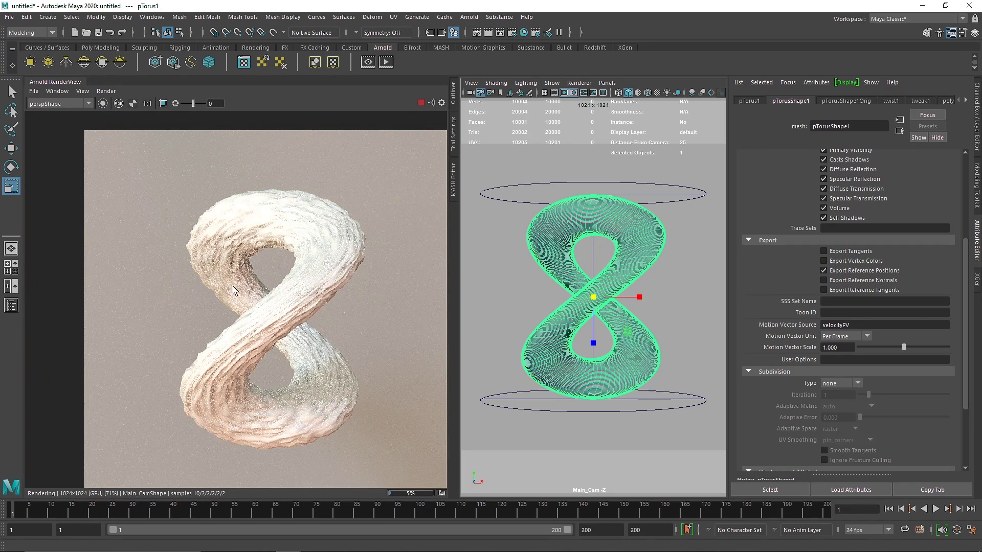
# Step: Set the torus's Arnold subdivision to catclark with 2 iterations
pyautogui.click(846, 384)
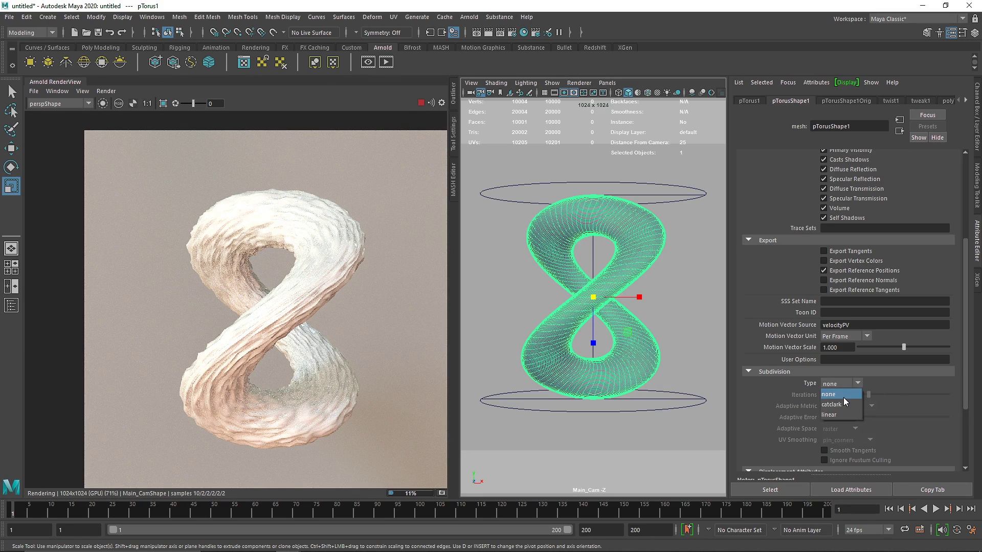
pyautogui.click(842, 403)
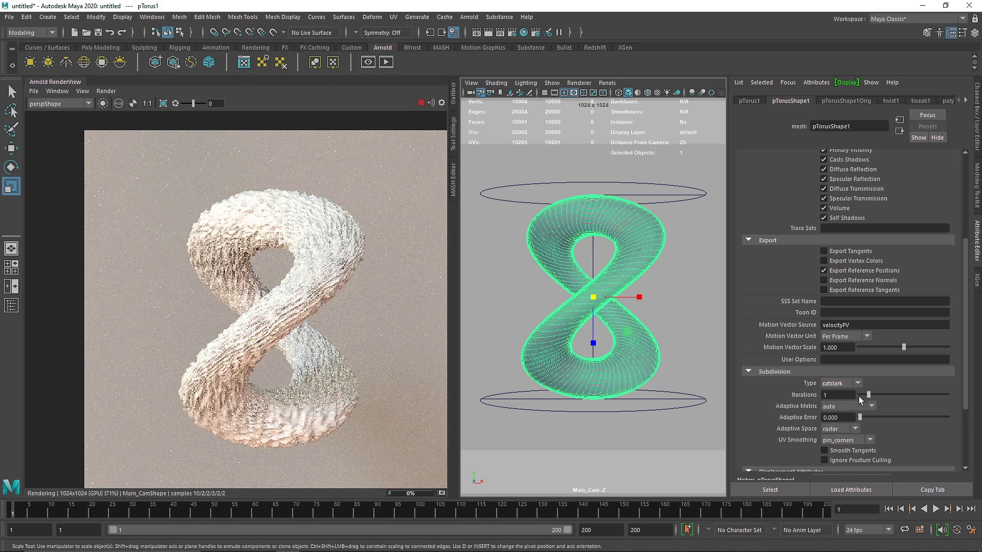
pyautogui.click(880, 393)
pyautogui.click(407, 305)
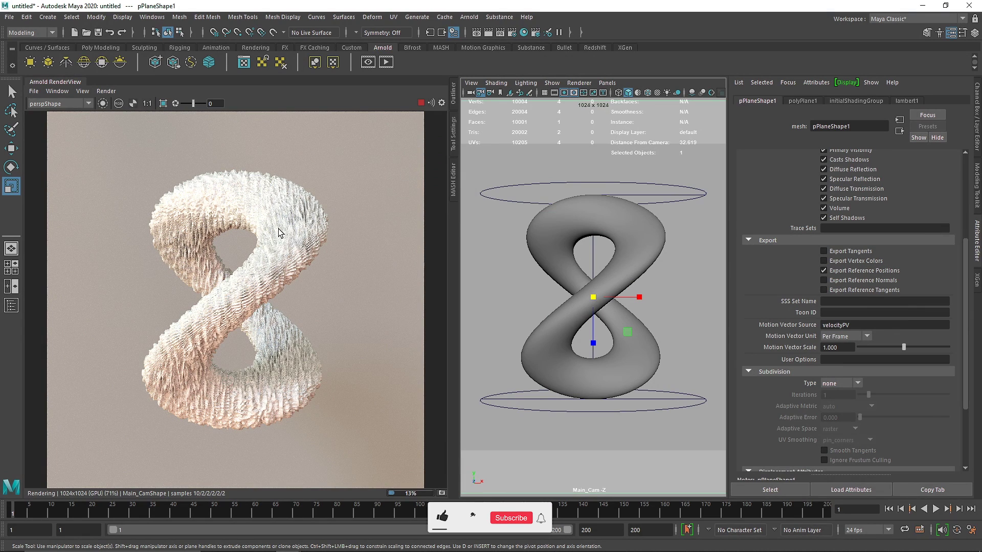
# Step: Stop the render and follow the torus's Twisted material displacement link to aiNoise1's settings
pyautogui.click(421, 103)
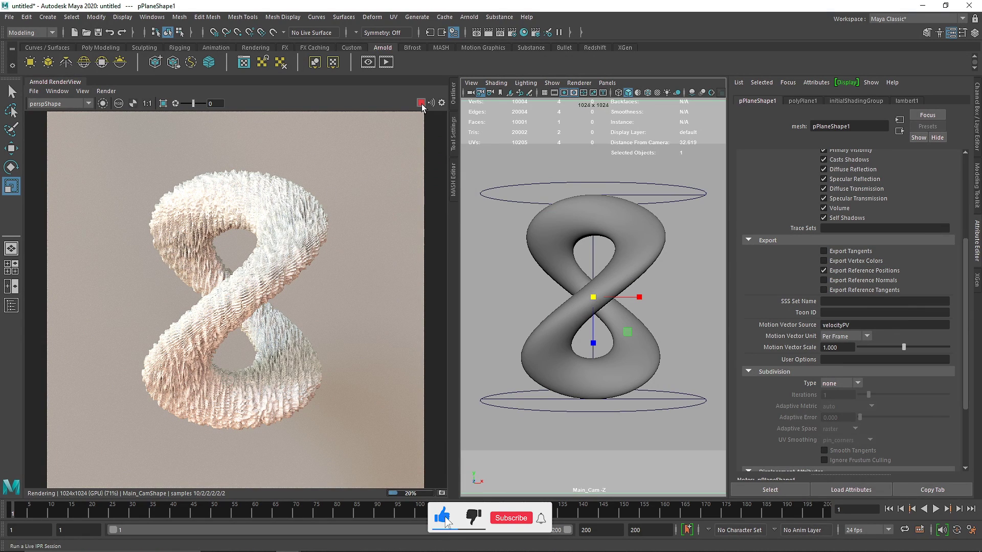
pyautogui.click(587, 206)
pyautogui.click(898, 102)
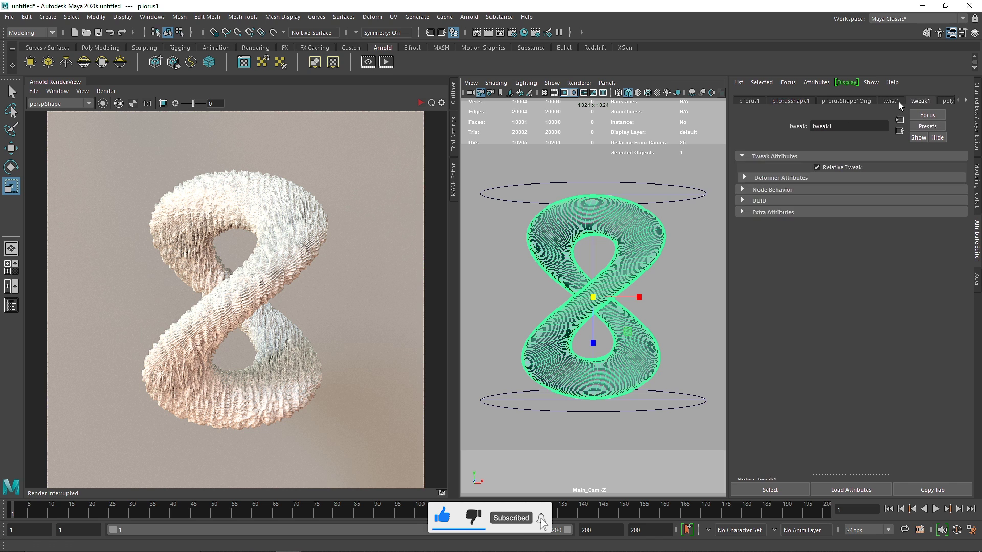
pyautogui.click(764, 208)
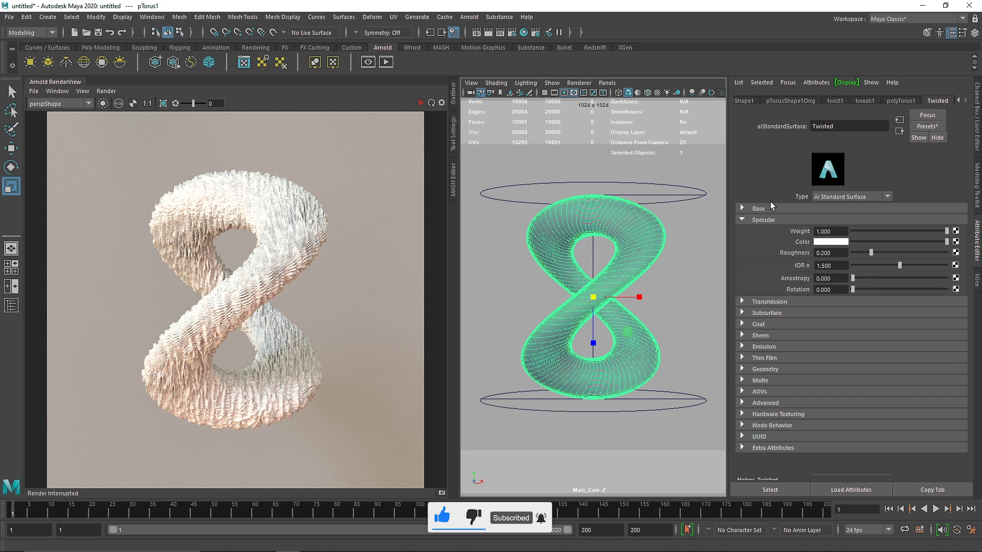
pyautogui.click(899, 132)
pyautogui.click(955, 229)
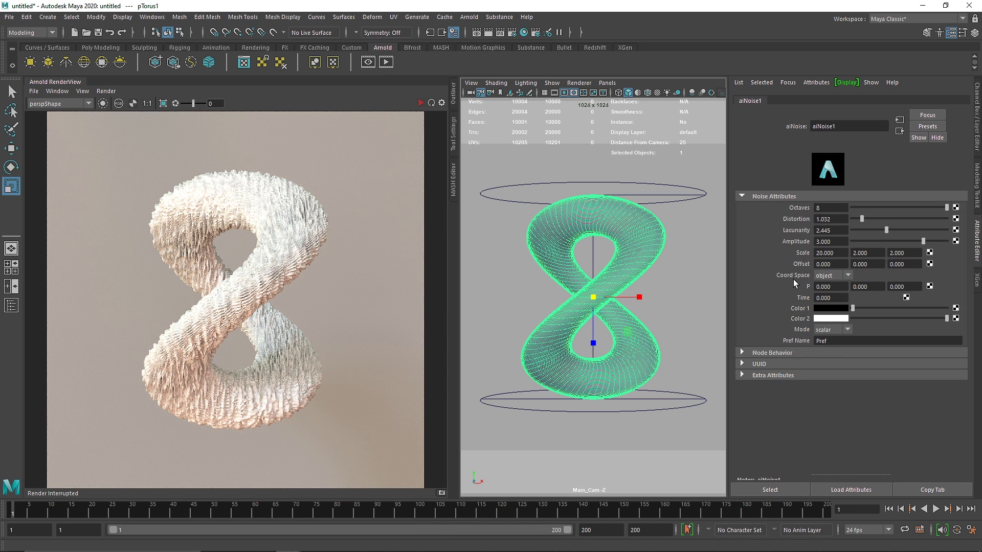
# Step: Try aiNoise1's coordinate space as world, re-render, then switch it to uv
pyautogui.click(833, 276)
pyautogui.click(823, 286)
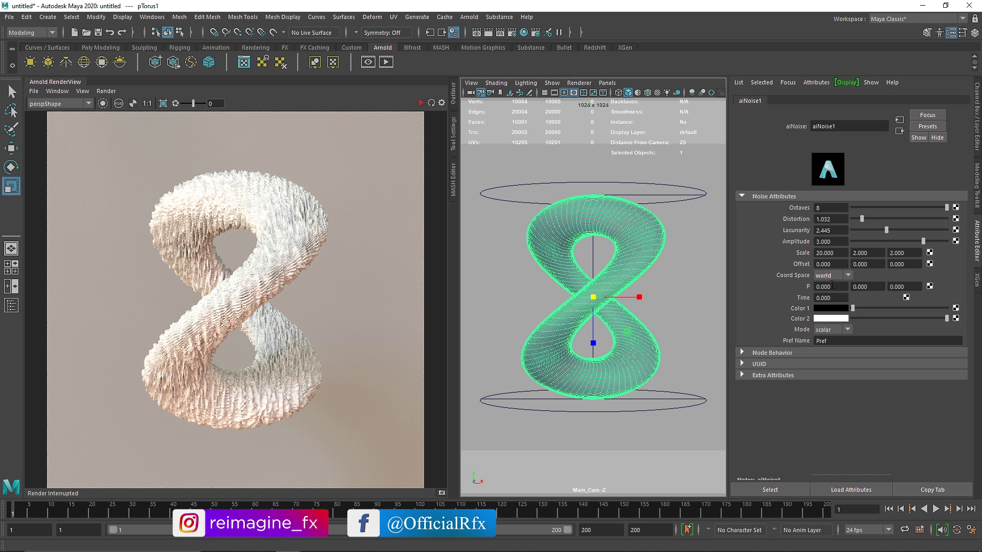
pyautogui.click(419, 103)
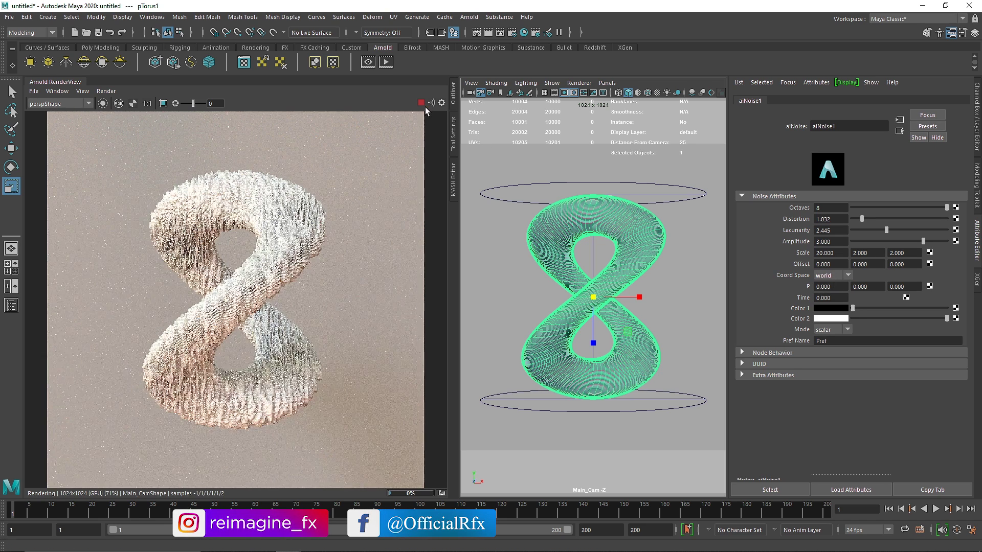
pyautogui.click(838, 276)
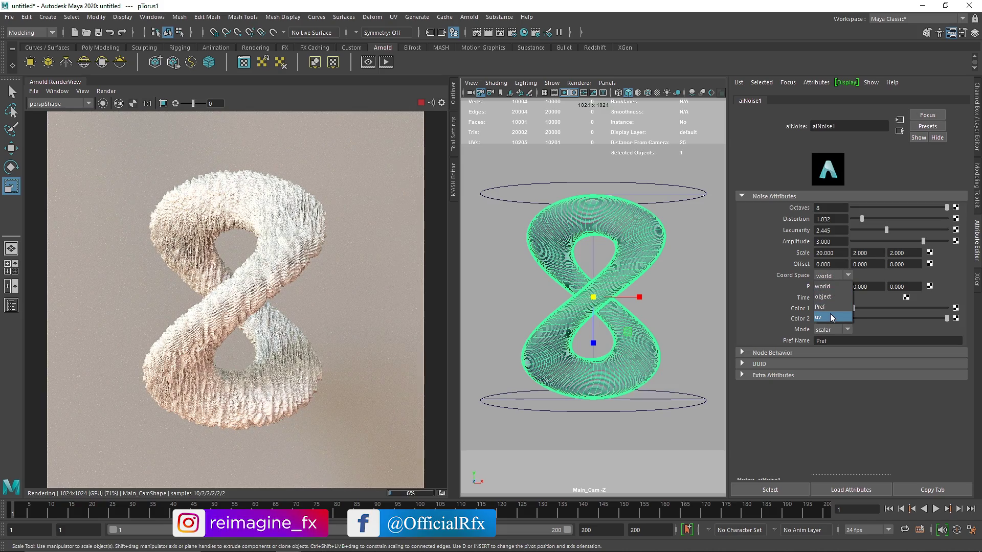
pyautogui.click(831, 318)
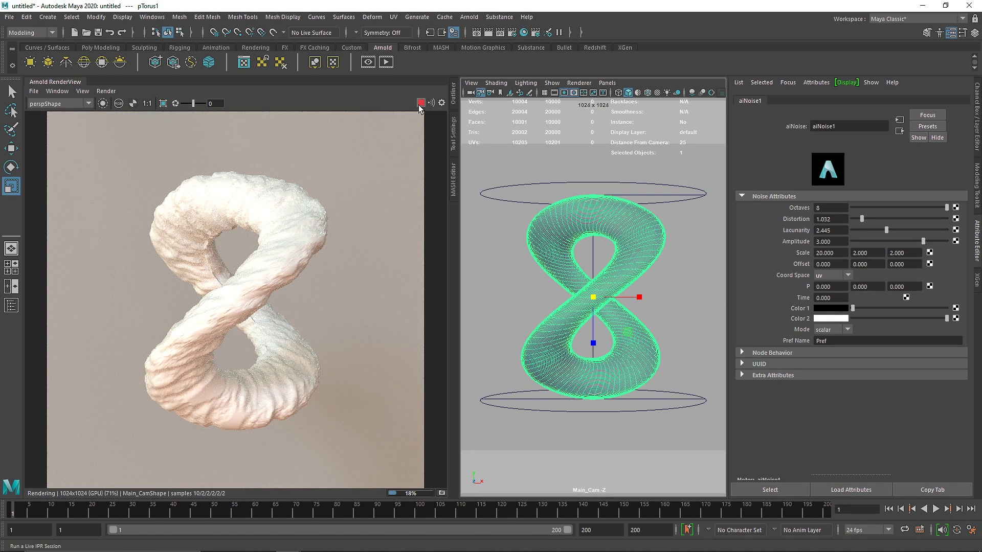
# Step: Select the torus and go to its displacement Height field
pyautogui.click(615, 206)
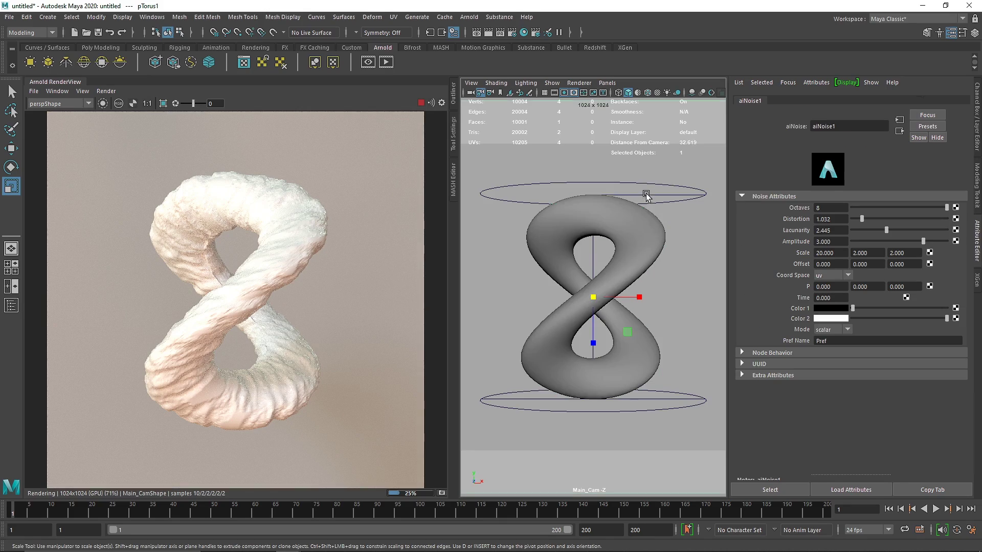
pyautogui.scroll(-3, 796, 445)
pyautogui.click(839, 392)
# Step: Raise the displacement Height to 0.2, then settle on 0.15
pyautogui.write('0.2')
pyautogui.press('Return')
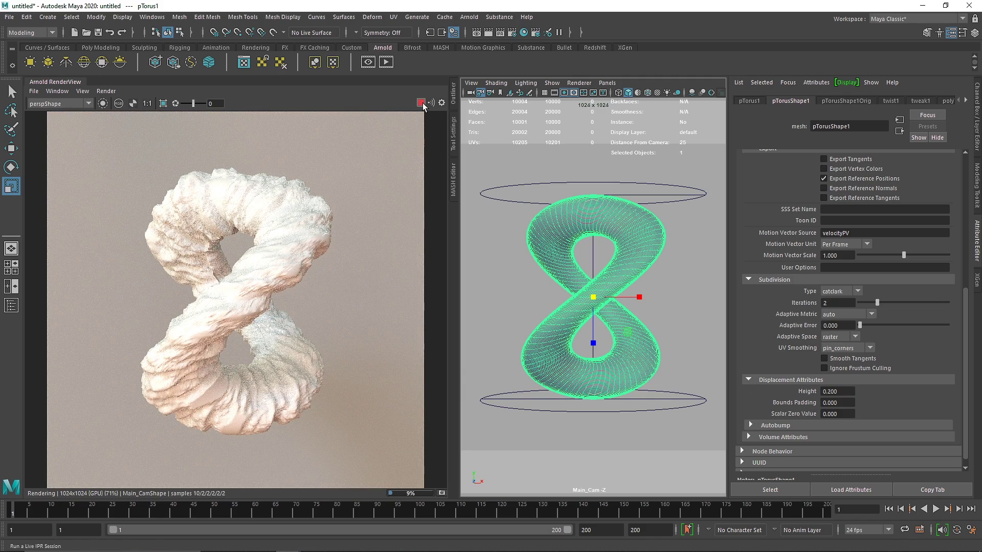
pyautogui.moveTo(843, 392); pyautogui.dragTo(800, 392)
pyautogui.write('0.15')
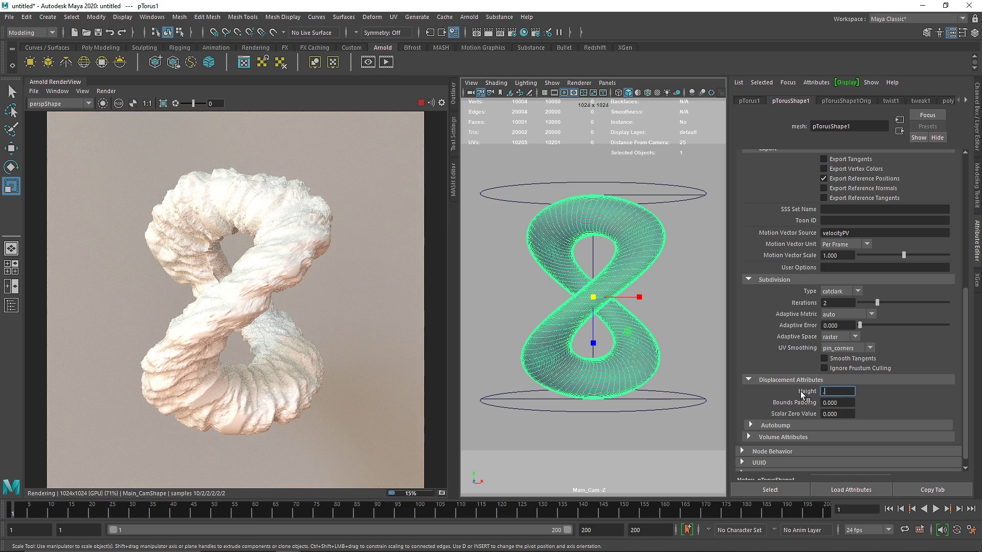
pyautogui.press('Return')
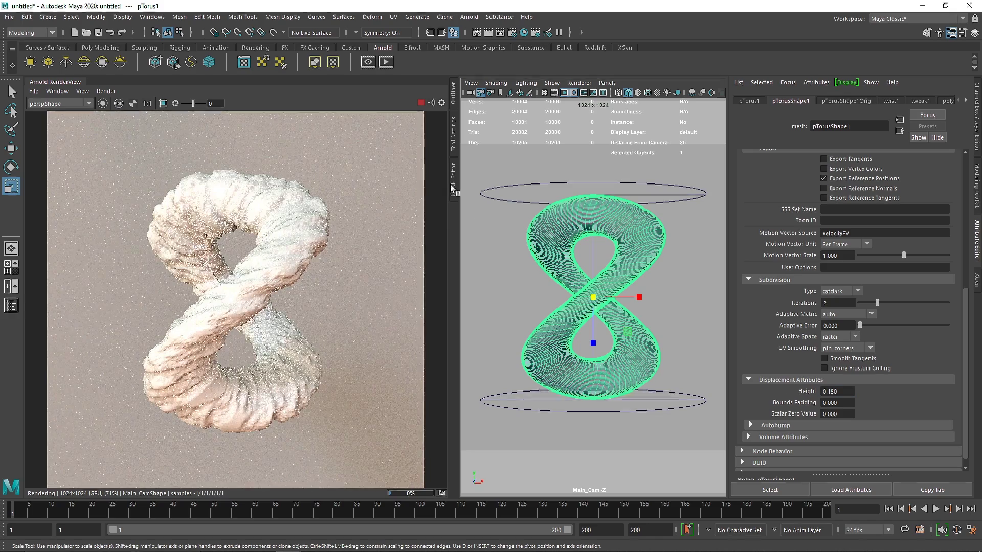
# Step: Stop the Arnold render and close the RenderView
pyautogui.click(421, 104)
pyautogui.click(55, 92)
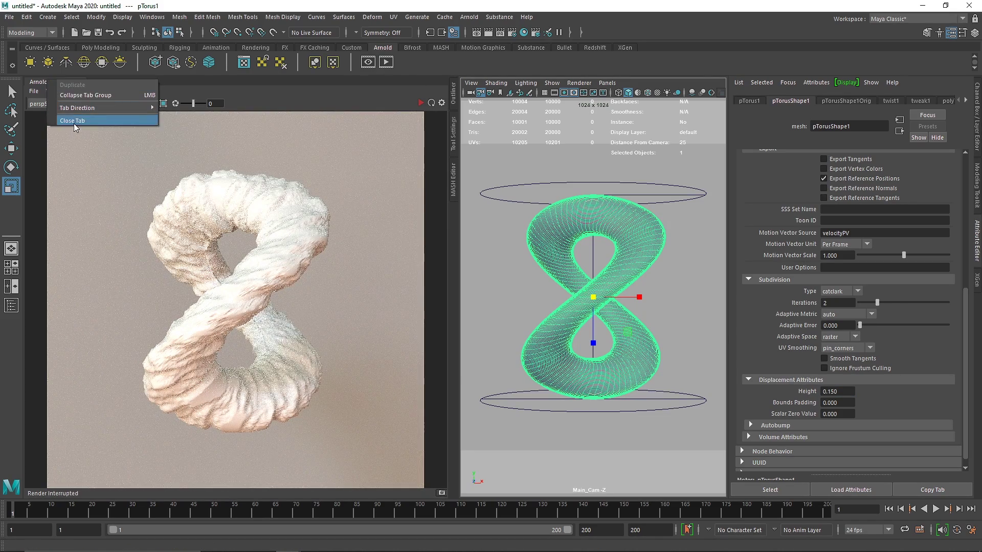
pyautogui.click(73, 124)
pyautogui.click(524, 30)
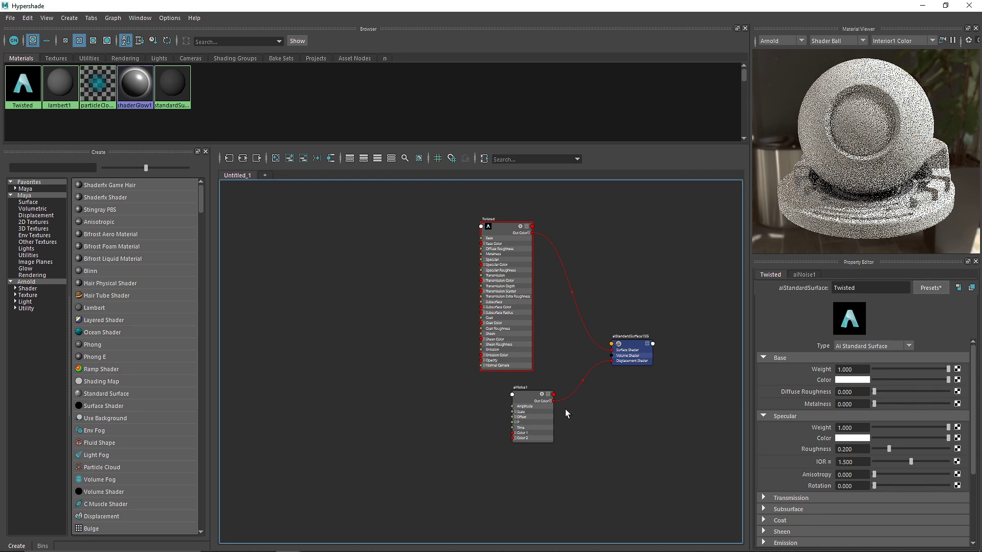
# Step: Paste a copy of aiNoise1 into the node graph and rename it Color_Noise
pyautogui.click(527, 398)
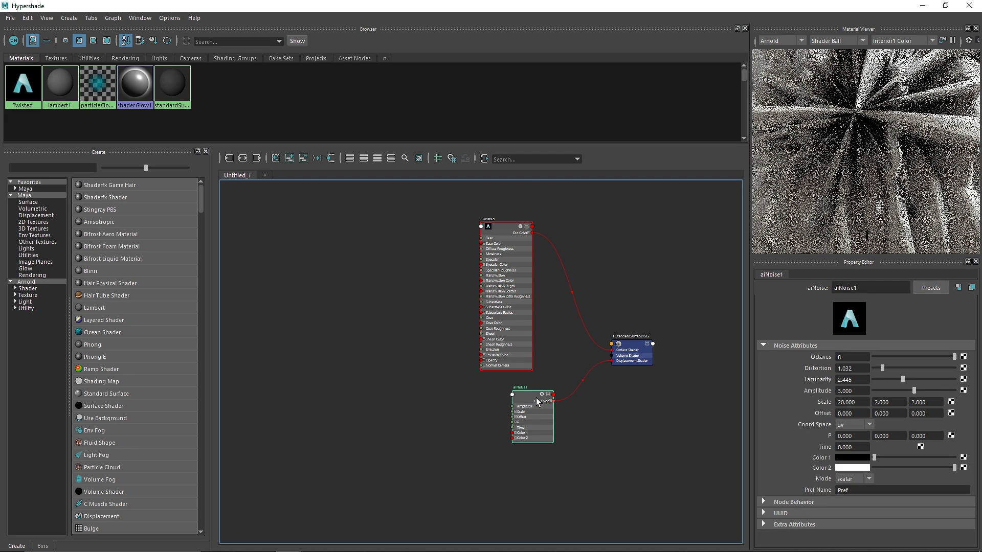
pyautogui.scroll(5, 539, 401)
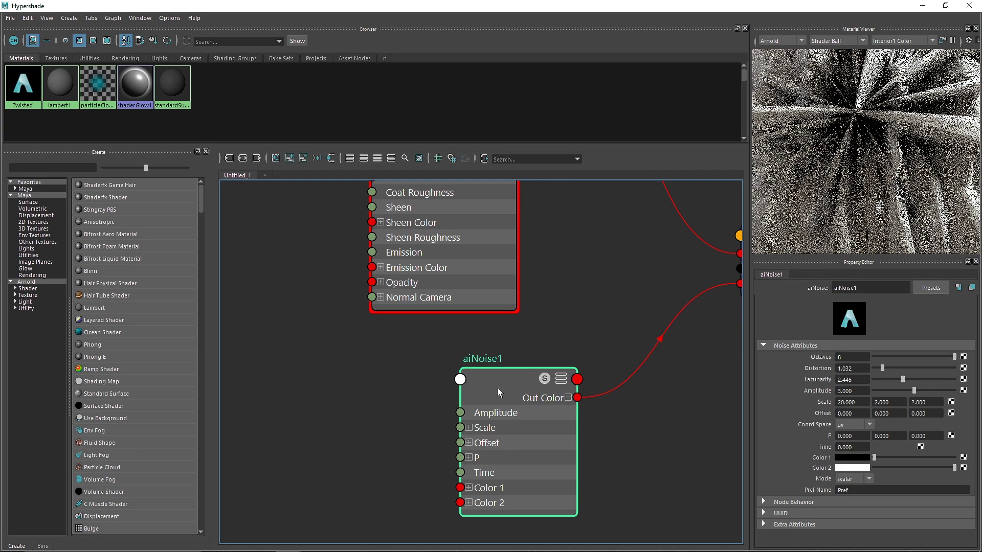
pyautogui.scroll(-4, 409, 341)
pyautogui.keyDown('alt'); pyautogui.moveTo(407, 342); pyautogui.dragTo(613, 445, button='middle'); pyautogui.keyUp('alt')
pyautogui.hotkey('ctrl', 'v')
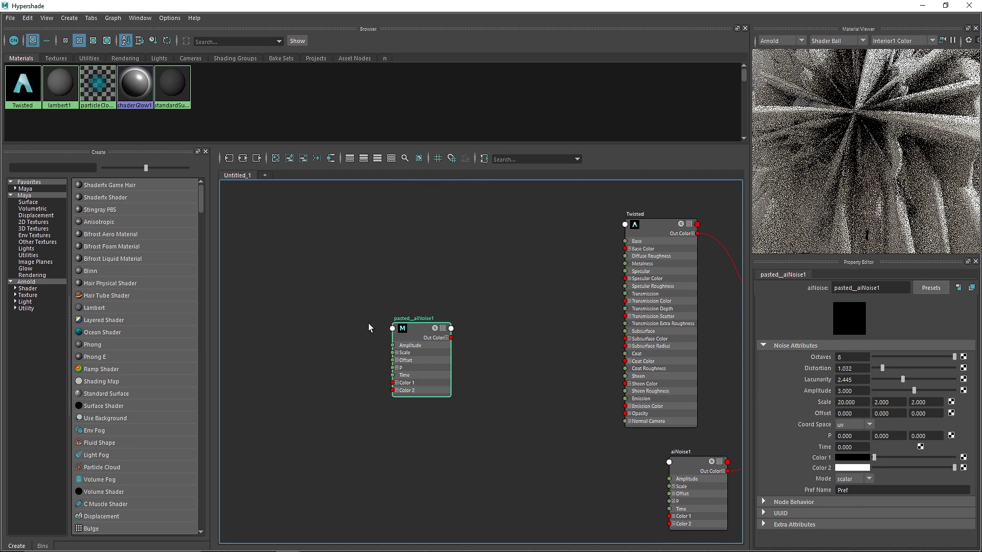
pyautogui.doubleClick(424, 318)
pyautogui.write('Color Noi')
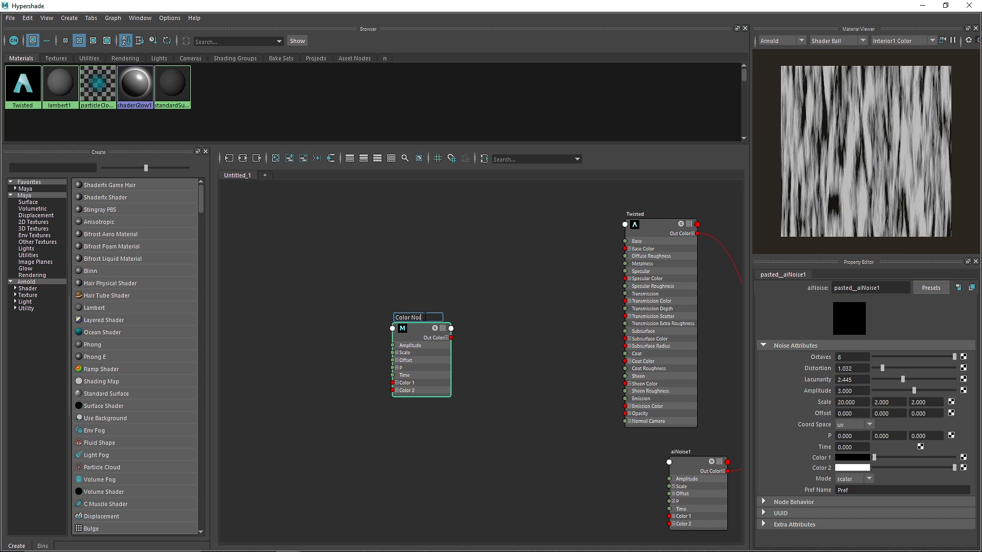
pyautogui.write('se')
pyautogui.press('Return')
pyautogui.keyDown('alt'); pyautogui.moveTo(491, 390); pyautogui.dragTo(432, 368, button='middle'); pyautogui.keyUp('alt')
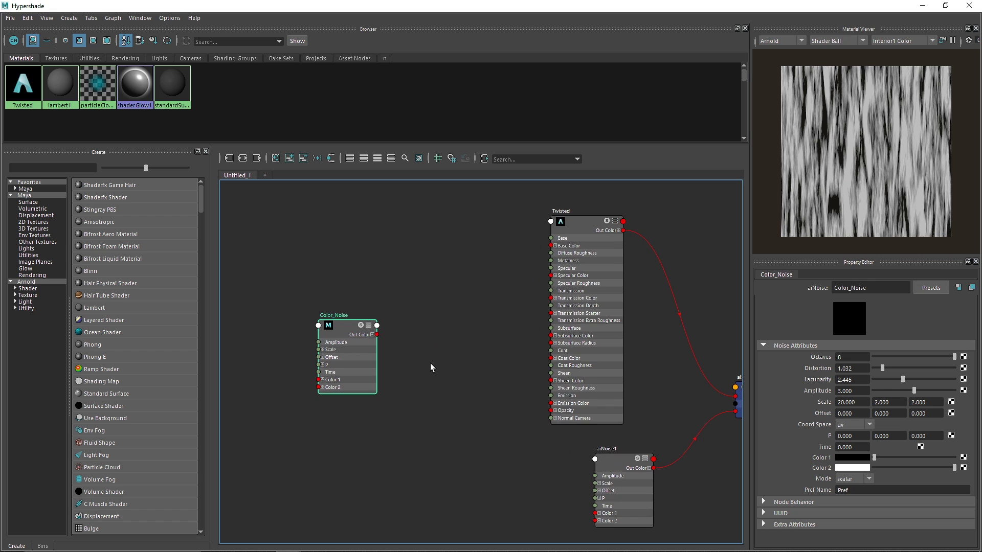
pyautogui.moveTo(329, 327); pyautogui.dragTo(552, 246)
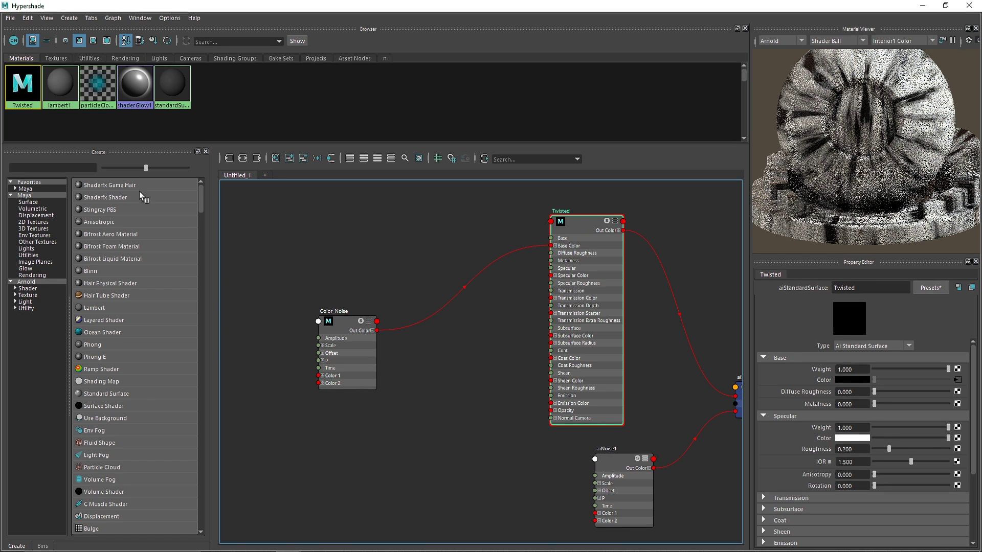
# Step: Create an aiRampRgb node via a 'ramp' search and place it beside Color_Noise
pyautogui.click(52, 164)
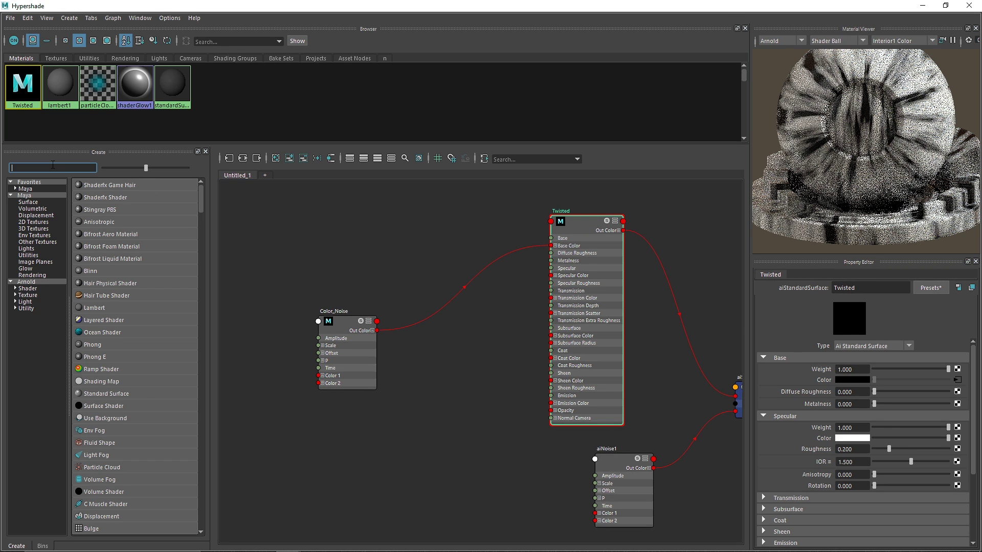
pyautogui.write('ramp')
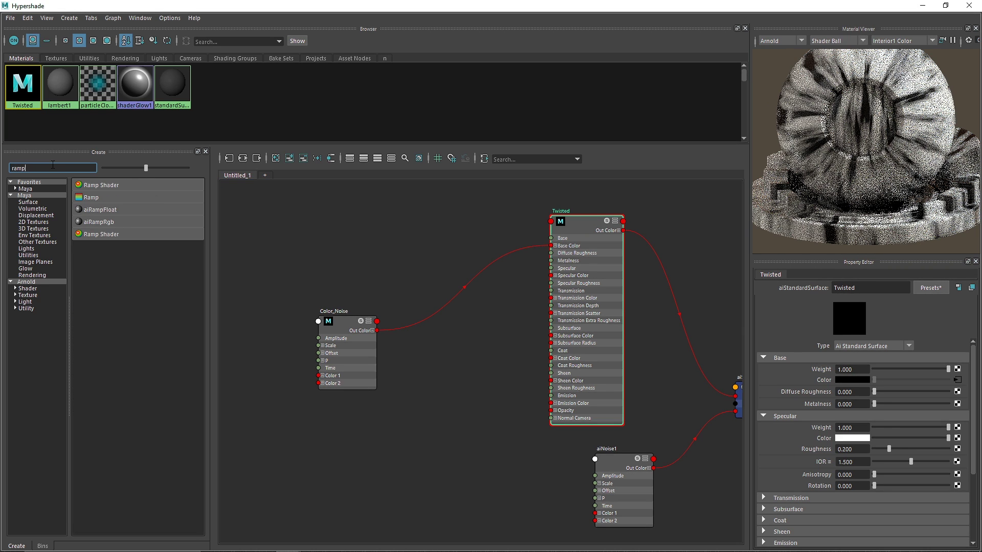
pyautogui.click(121, 223)
pyautogui.moveTo(450, 352); pyautogui.dragTo(432, 337)
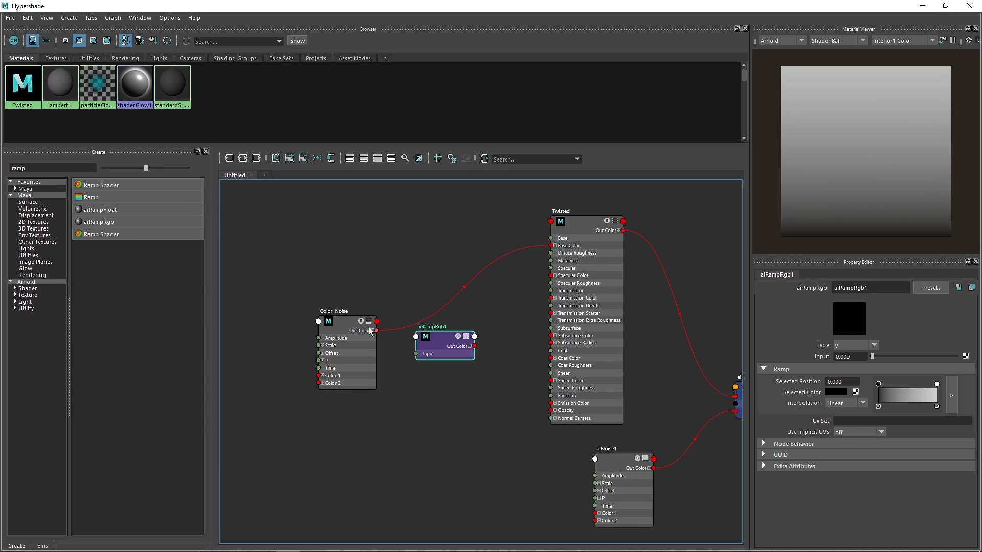
# Step: Wire Color_Noise's red channel into the ramp's Input and the ramp into Twisted's Base Color
pyautogui.click(375, 331)
pyautogui.click(373, 331)
pyautogui.scroll(4, 377, 349)
pyautogui.moveTo(377, 327); pyautogui.dragTo(454, 358)
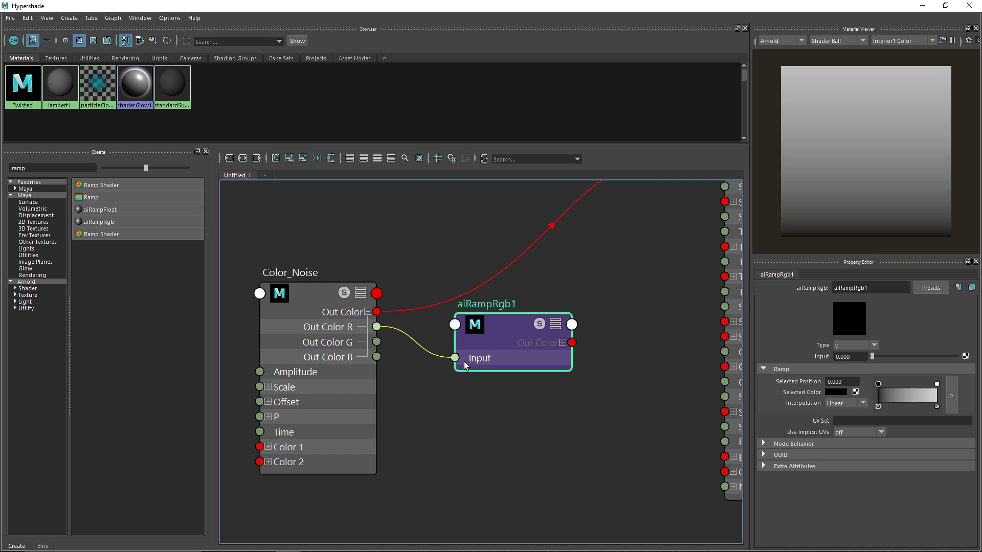
pyautogui.keyDown('alt'); pyautogui.moveTo(547, 341); pyautogui.dragTo(404, 431, button='middle'); pyautogui.keyUp('alt')
pyautogui.moveTo(429, 433); pyautogui.dragTo(582, 228)
pyautogui.scroll(-2, 469, 306)
pyautogui.keyDown('alt'); pyautogui.moveTo(482, 364); pyautogui.dragTo(447, 382, button='middle'); pyautogui.keyUp('alt')
pyautogui.moveTo(350, 400); pyautogui.dragTo(375, 391)
pyautogui.scroll(-2, 393, 356)
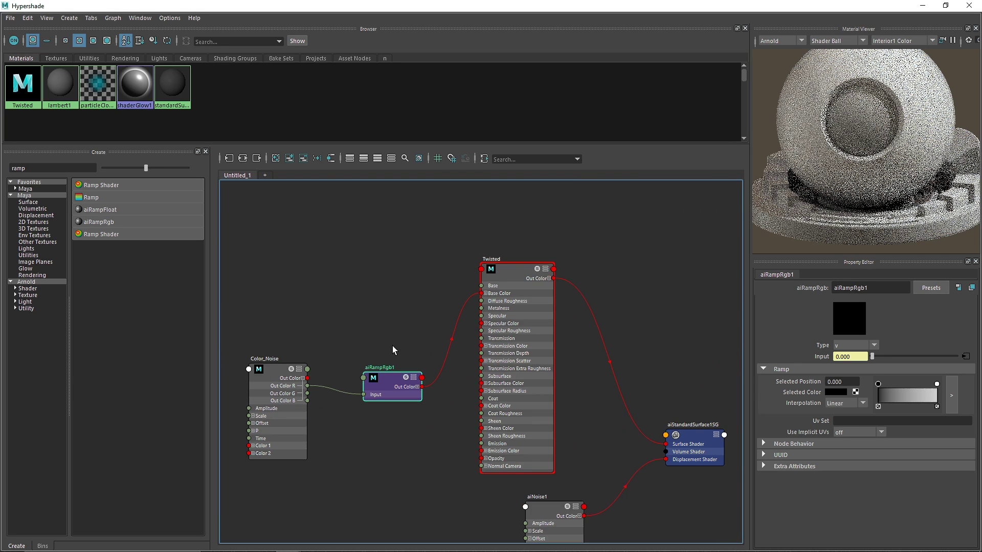
# Step: Set the ramp Type to custom and make its left stop a pinkish red
pyautogui.click(852, 348)
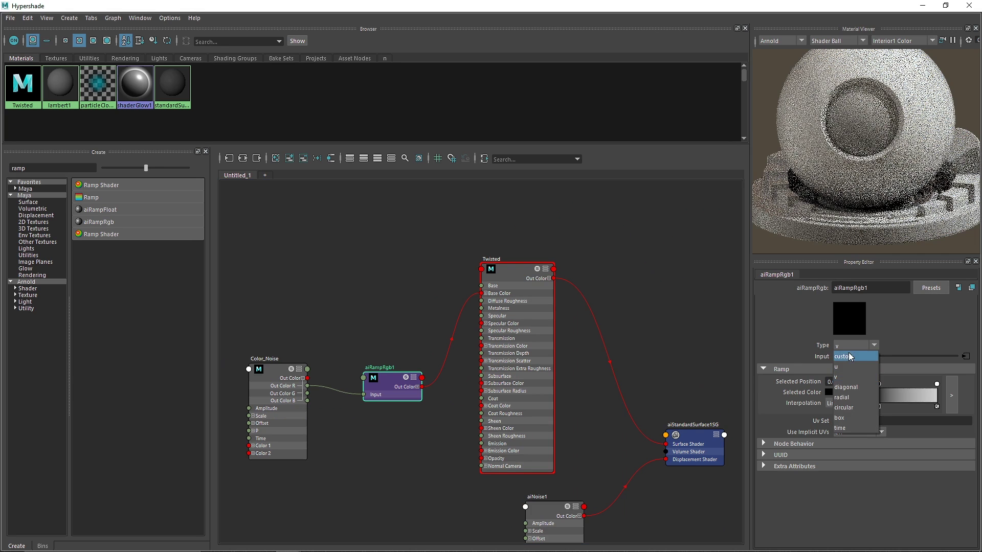
pyautogui.click(849, 356)
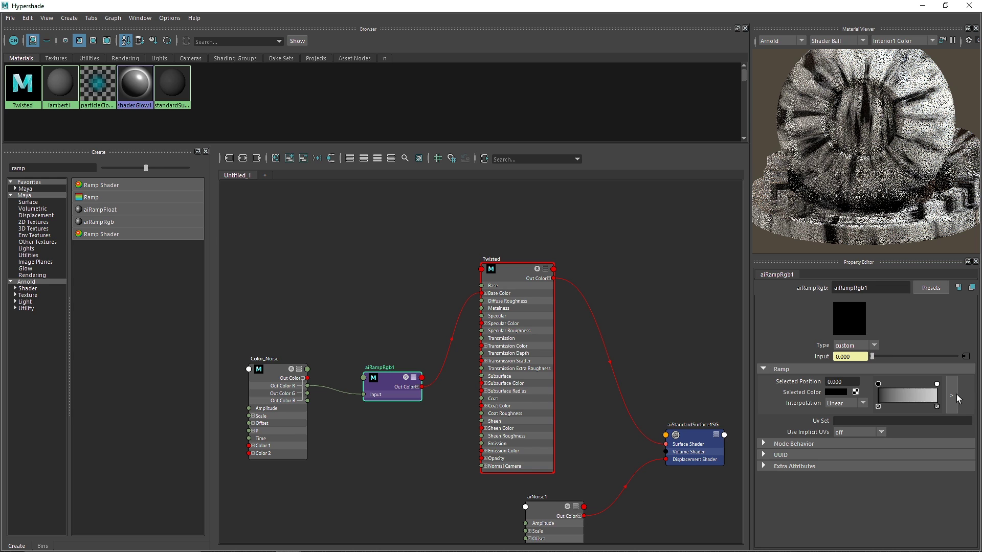
pyautogui.click(835, 393)
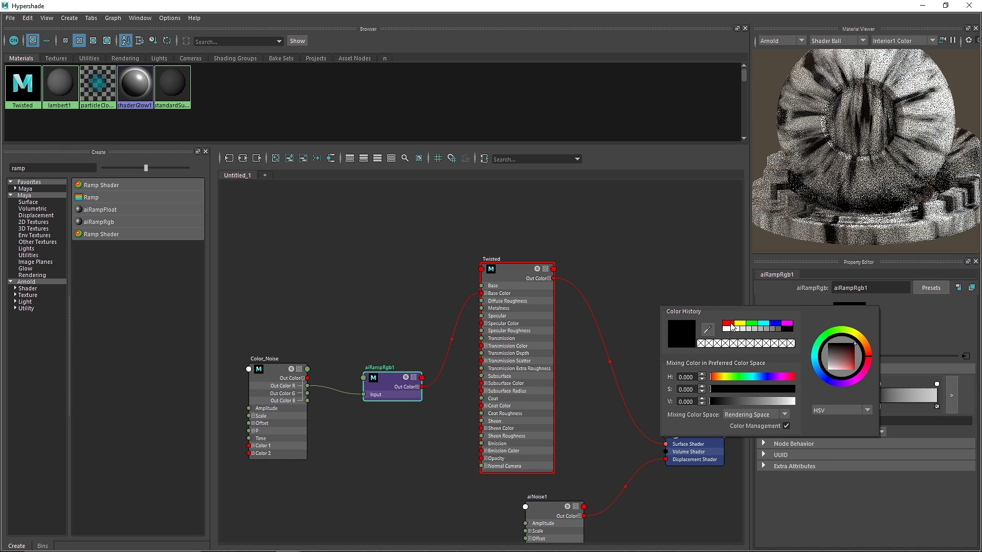
pyautogui.click(731, 323)
pyautogui.moveTo(793, 391)
pyautogui.mouseDown()
pyautogui.moveTo(782, 391)
pyautogui.moveTo(790, 404)
pyautogui.mouseUp()
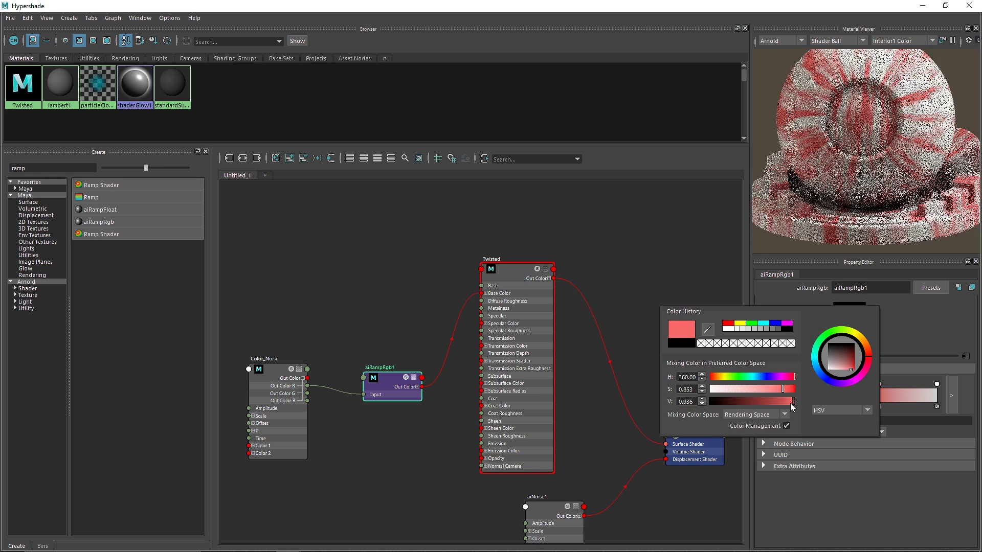
# Step: Make the ramp's right stop cyan and add a magenta stop in the middle
pyautogui.click(937, 385)
pyautogui.click(842, 393)
pyautogui.click(843, 354)
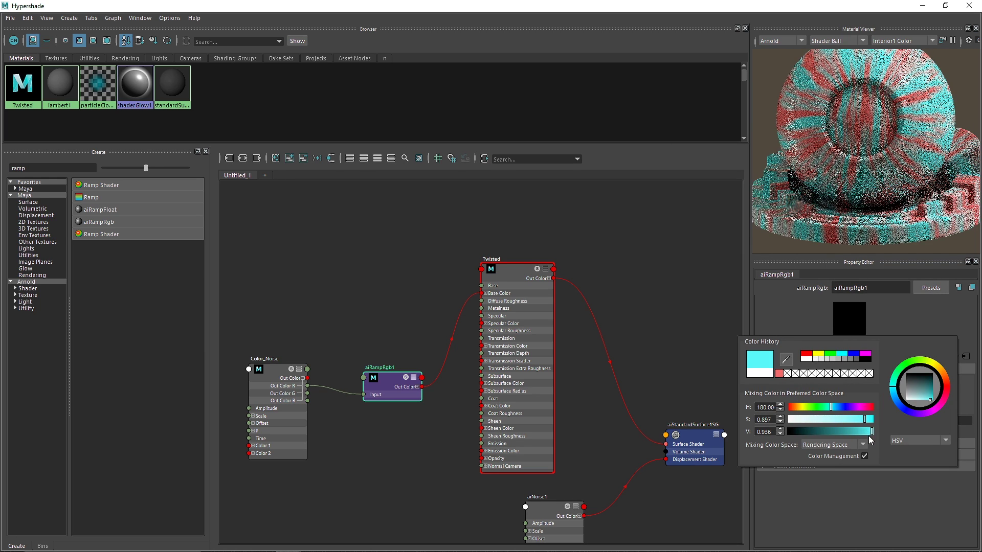
pyautogui.click(907, 391)
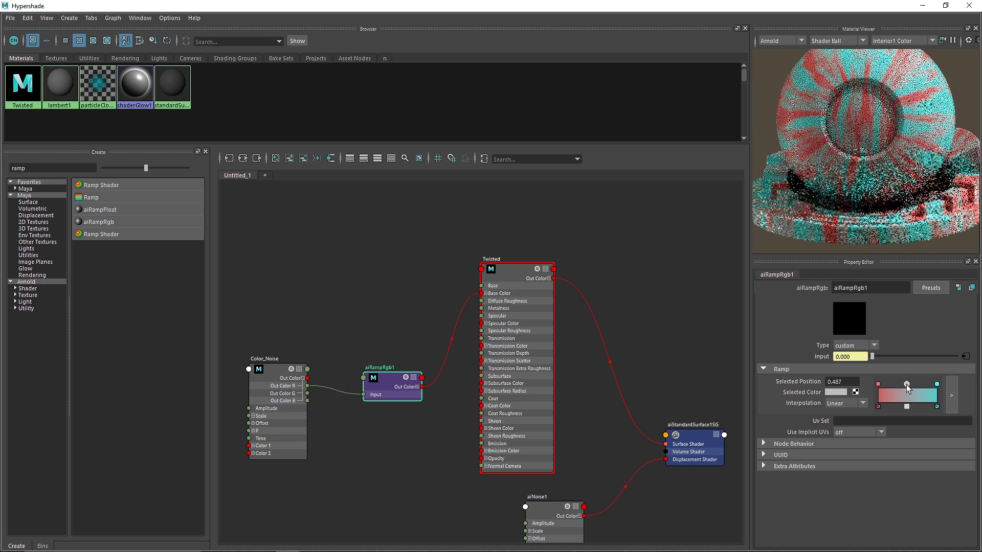
pyautogui.click(844, 392)
pyautogui.click(876, 359)
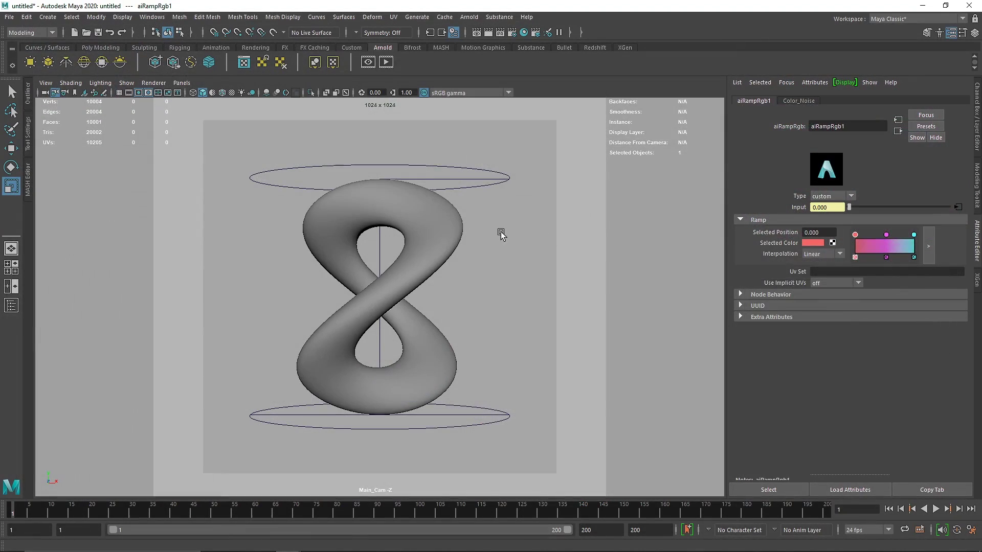
# Step: Re-render the selected twisted torus in Arnold RenderView to preview the new colours
pyautogui.click(434, 212)
pyautogui.click(388, 60)
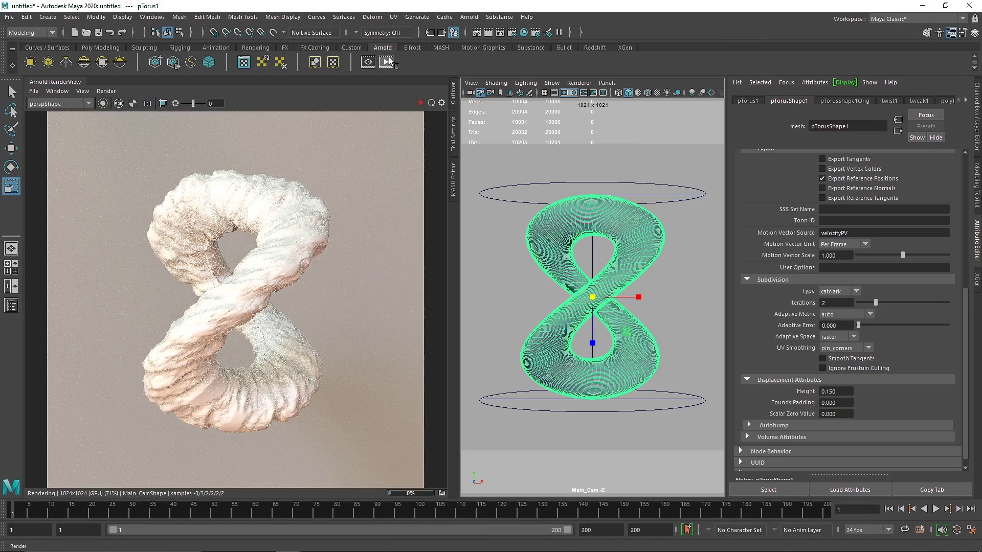
pyautogui.click(420, 103)
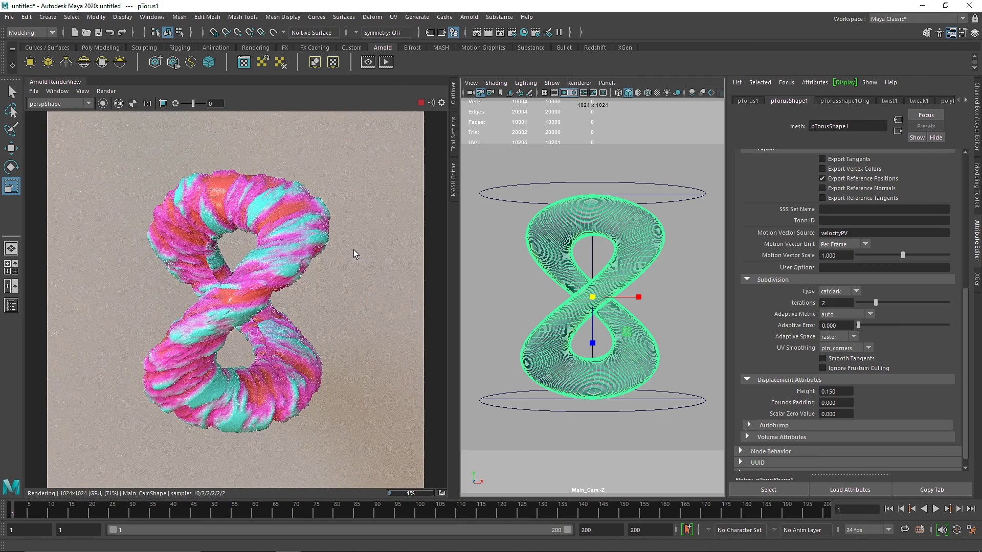
pyautogui.scroll(4, 250, 265)
pyautogui.scroll(-4, 250, 265)
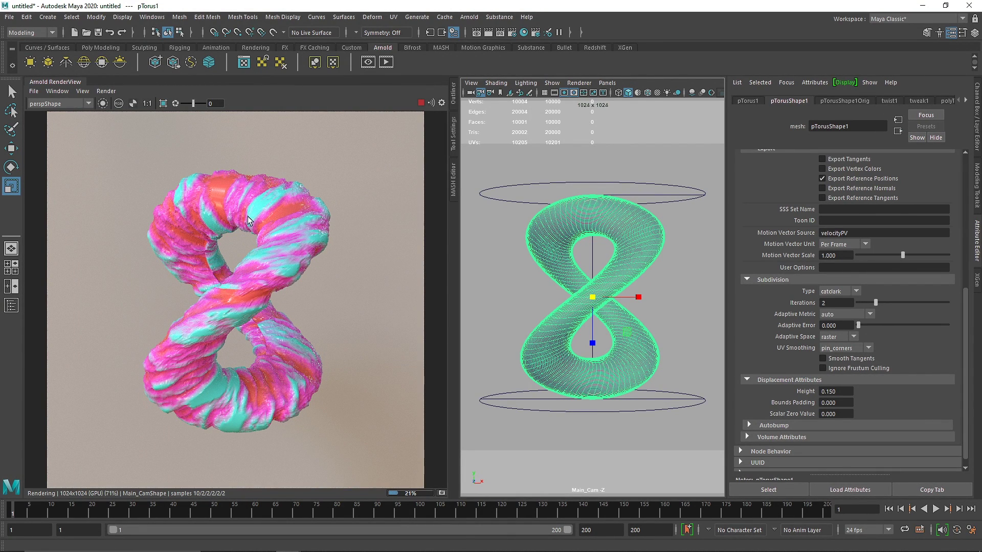
pyautogui.scroll(3, 268, 216)
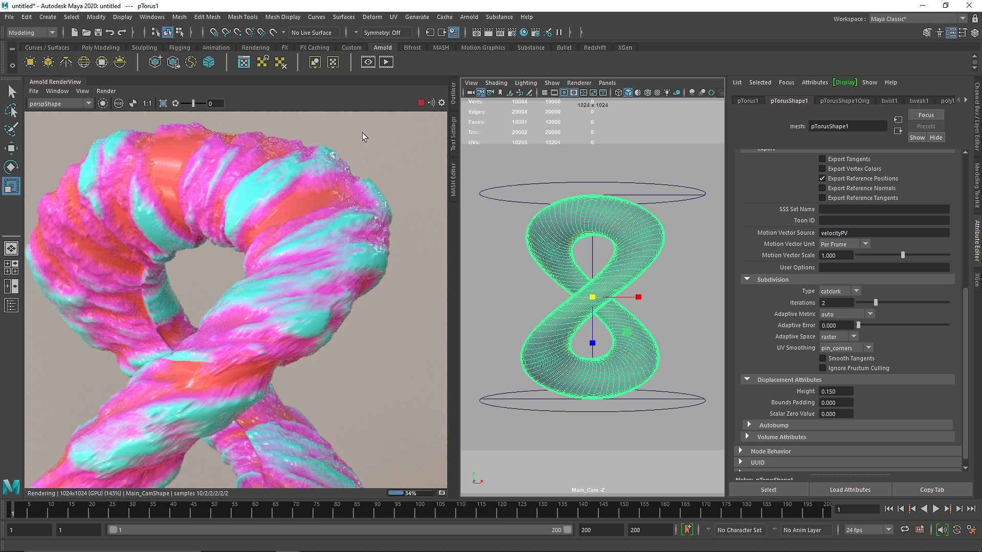
# Step: Stop the interactive Arnold render and bring up the Hypershade
pyautogui.click(420, 103)
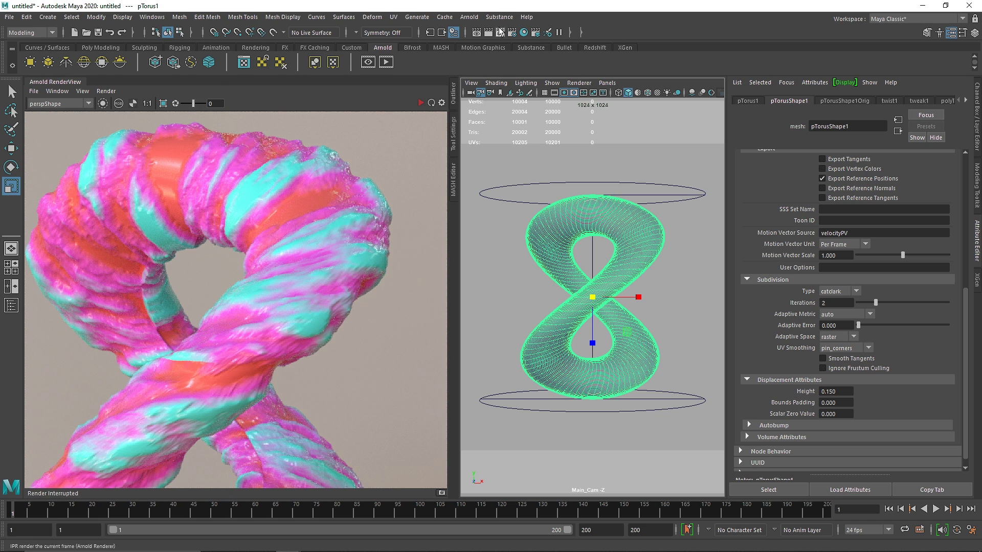
pyautogui.rightClick(74, 82)
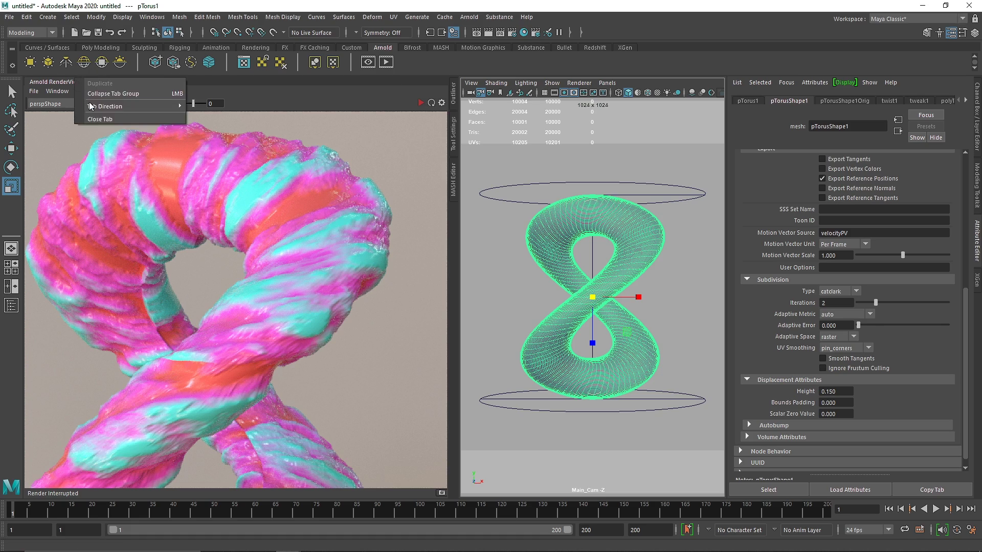
pyautogui.click(97, 118)
pyautogui.click(523, 32)
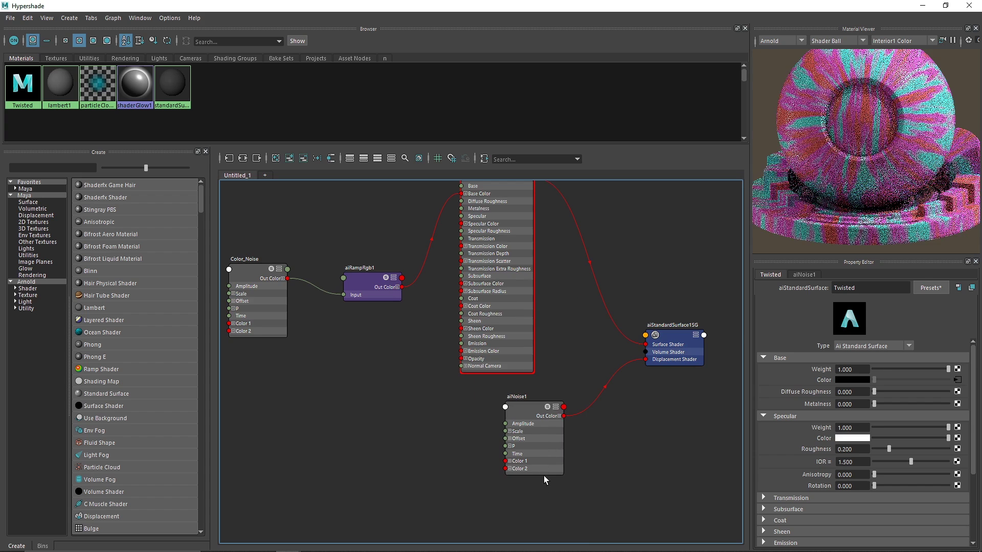
# Step: Enter 5 into the displacement noise aiNoise1's second Scale field
pyautogui.click(533, 436)
pyautogui.click(881, 403)
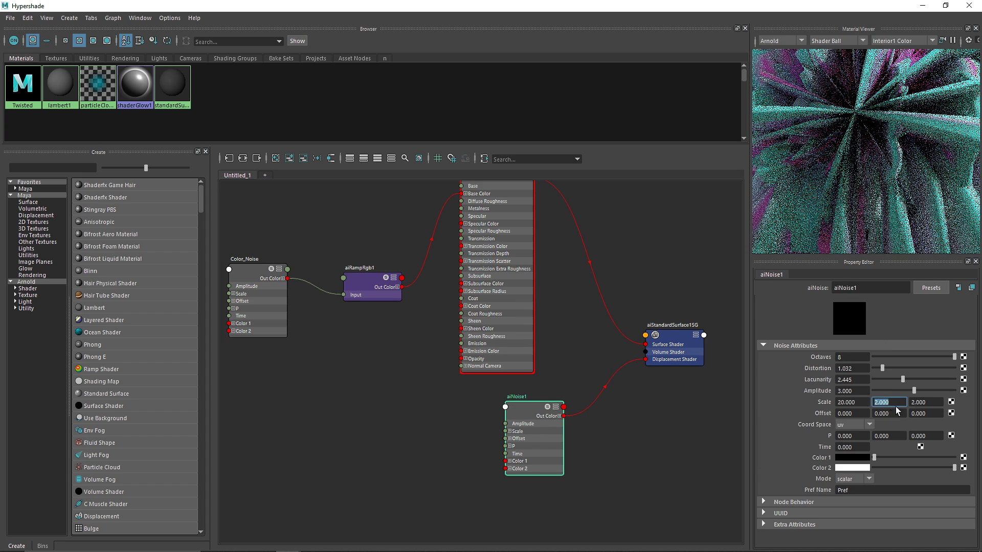
pyautogui.write('5')
pyautogui.moveTo(939, 404); pyautogui.dragTo(839, 403)
pyautogui.click(719, 438)
# Step: Set Color_Noise's Scale Y and Z to 5, making it 20, 5, 5
pyautogui.click(256, 280)
pyautogui.write('5')
pyautogui.press('Tab')
pyautogui.write('5')
pyautogui.click(659, 398)
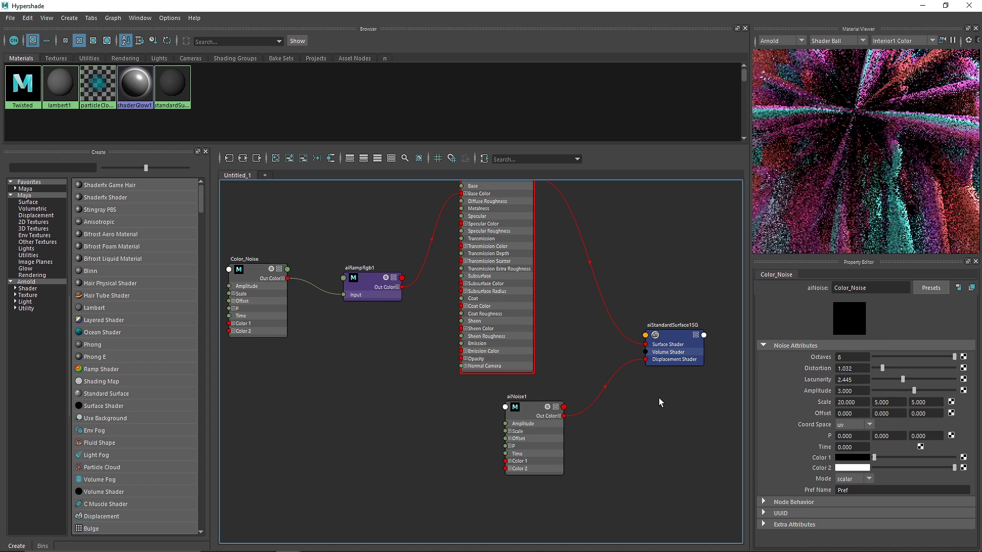
# Step: Select the Twisted material and the aiRampRgb1 ramp, then close the Hypershade
pyautogui.click(485, 199)
pyautogui.click(368, 277)
pyautogui.keyDown('alt'); pyautogui.moveTo(380, 244); pyautogui.dragTo(413, 303, button='middle'); pyautogui.keyUp('alt')
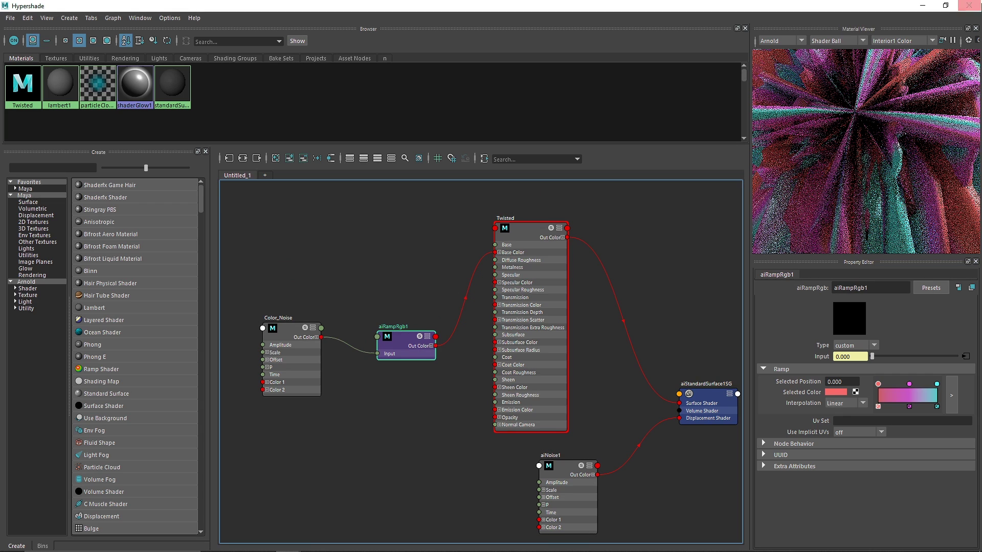
pyautogui.click(970, 5)
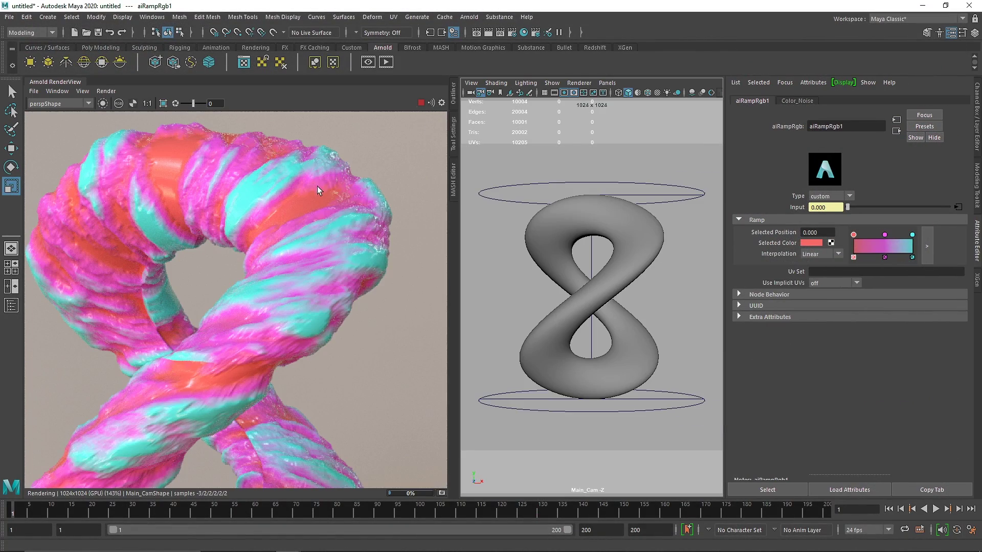
# Step: Zoom out the RenderView, stop the interactive render and select the background plane
pyautogui.scroll(-3, 318, 187)
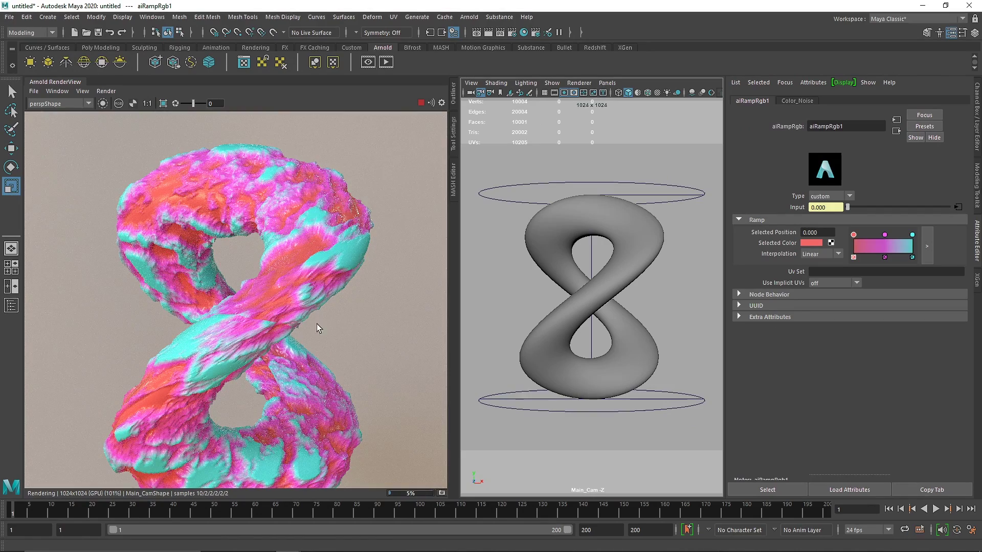
pyautogui.click(432, 103)
pyautogui.click(661, 149)
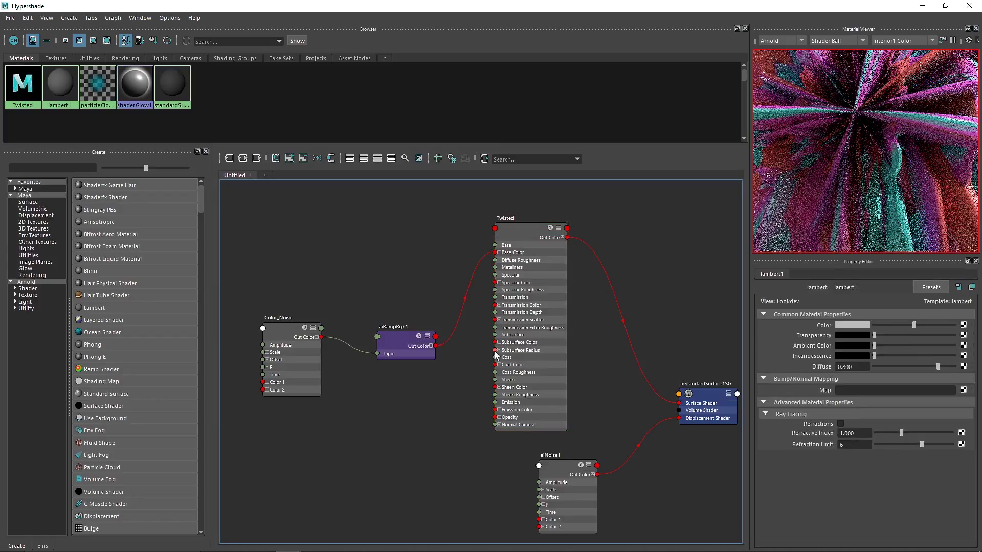
# Step: Enter 2 into aiNoise1's Scale fields
pyautogui.click(561, 461)
pyautogui.click(890, 402)
pyautogui.moveTo(934, 403); pyautogui.dragTo(903, 404)
pyautogui.write('20.000')
pyautogui.click(406, 453)
# Step: Set Color_Noise's Scale Y and Z back to 2, giving 20, 2, 2
pyautogui.click(292, 329)
pyautogui.click(876, 402)
pyautogui.write('2')
pyautogui.click(934, 404)
pyautogui.write('2')
pyautogui.click(838, 402)
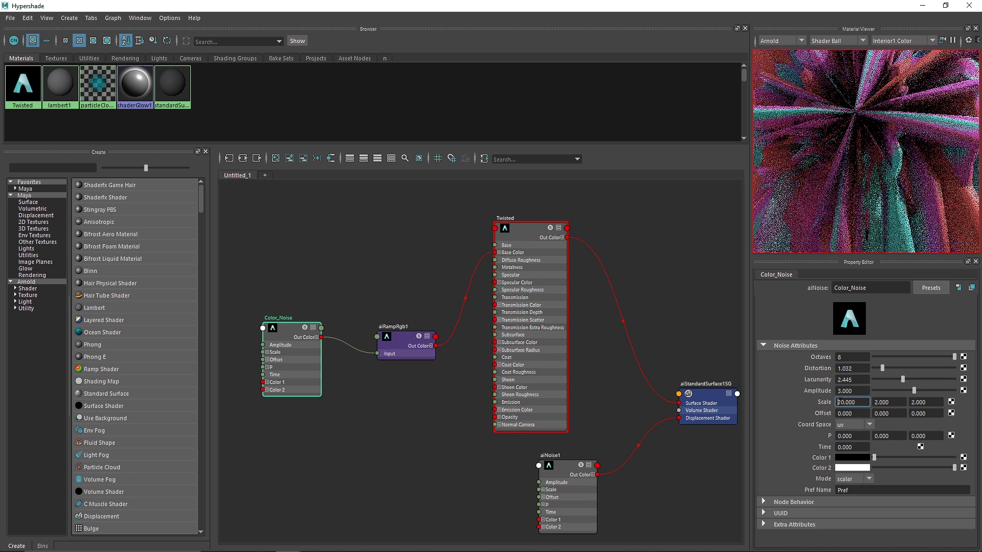
pyautogui.click(563, 478)
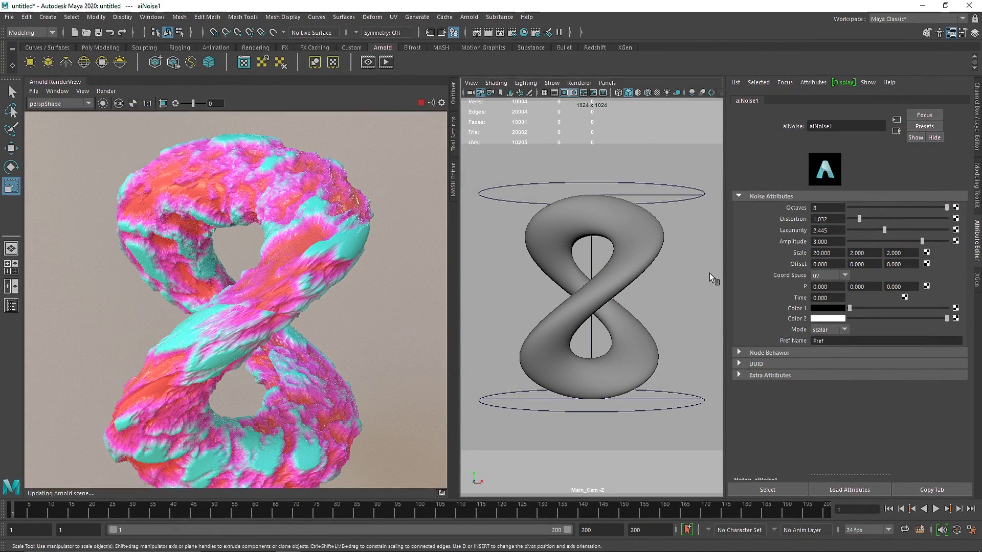
# Step: Set aiNoise1's Scale X to 30 and re-render with Update Full Scene
pyautogui.click(814, 253)
pyautogui.write('3')
pyautogui.press('Return')
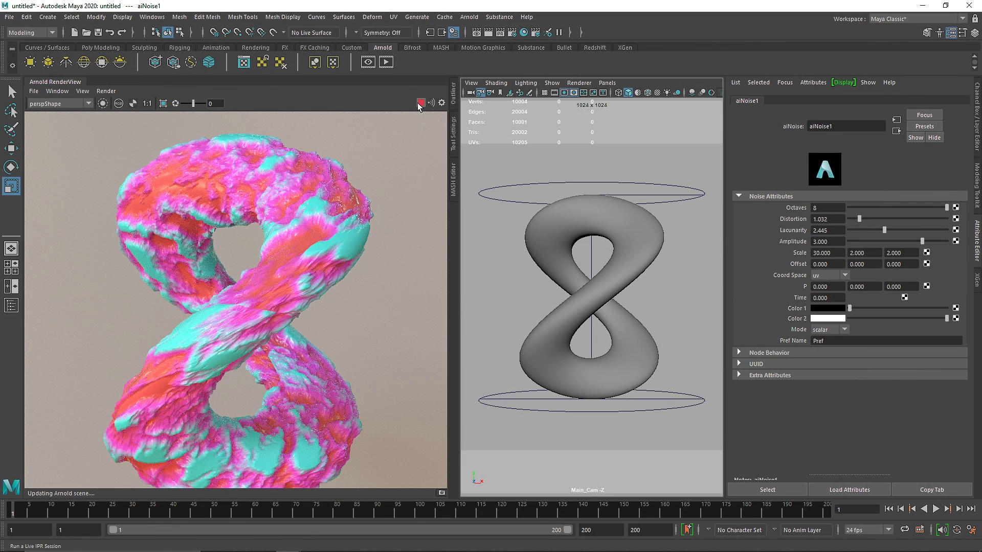
pyautogui.click(106, 91)
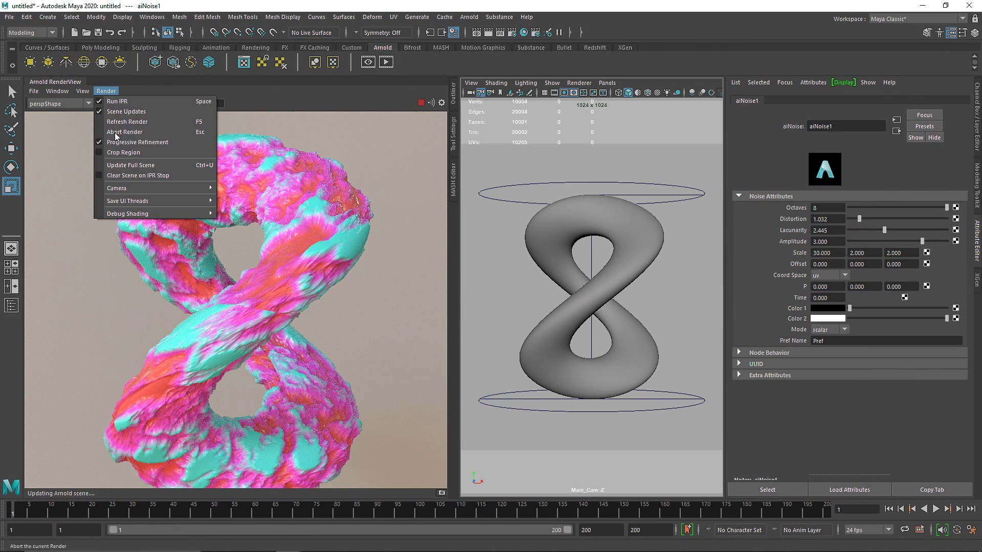
pyautogui.click(123, 165)
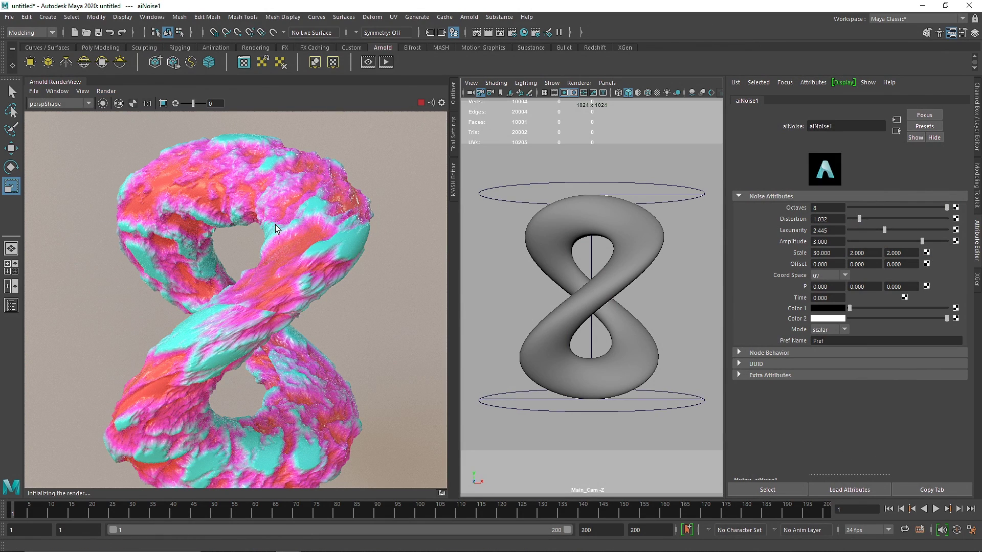
# Step: Reopen the Hypershade and select the Color_Noise node
pyautogui.click(525, 33)
pyautogui.click(300, 337)
pyautogui.keyDown('alt'); pyautogui.moveTo(657, 478); pyautogui.dragTo(652, 457, button='middle'); pyautogui.keyUp('alt')
# Step: Type 1.5 into the displacement noise aiNoise1's Distortion field
pyautogui.click(586, 451)
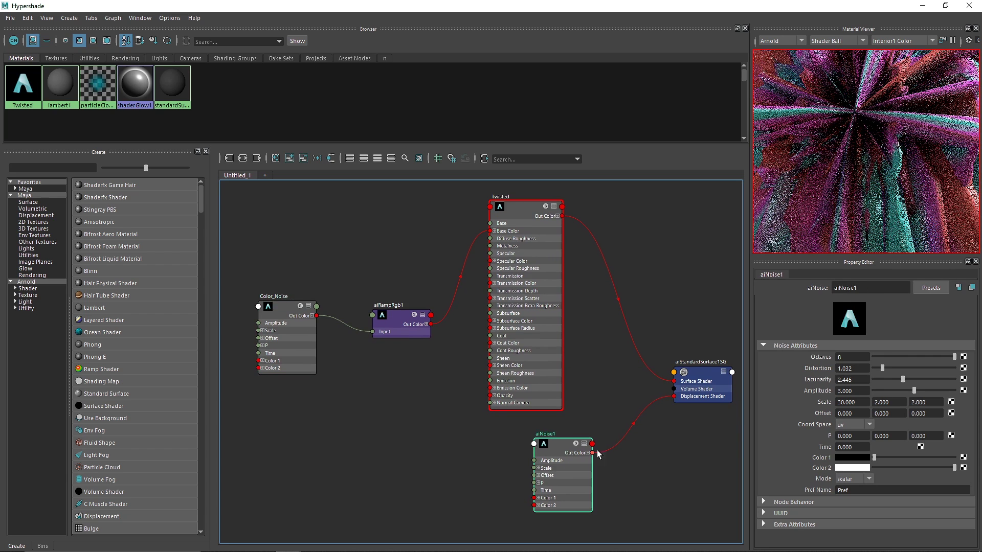
pyautogui.doubleClick(851, 368)
pyautogui.write('1.5')
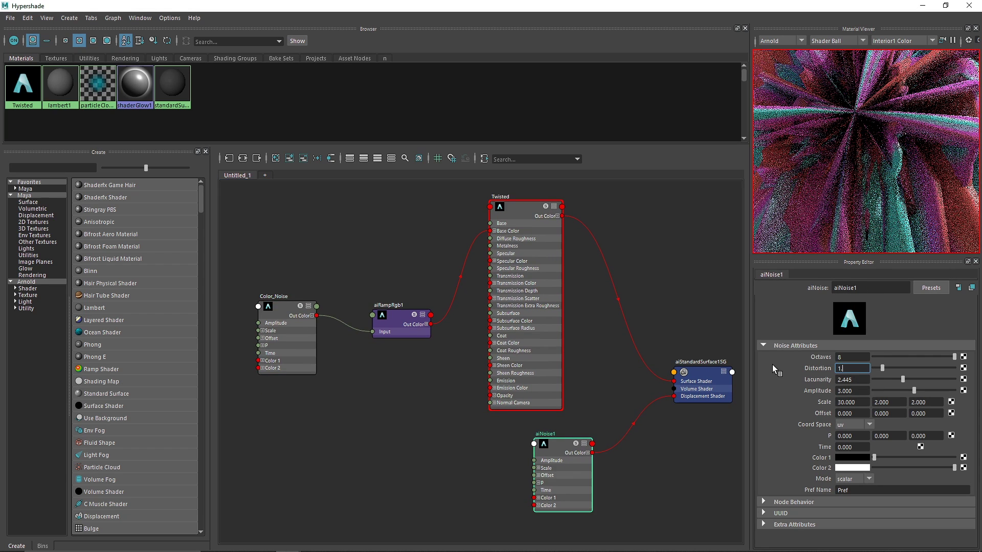
pyautogui.click(396, 394)
# Step: Set Color_Noise's Distortion to 1.5
pyautogui.click(291, 318)
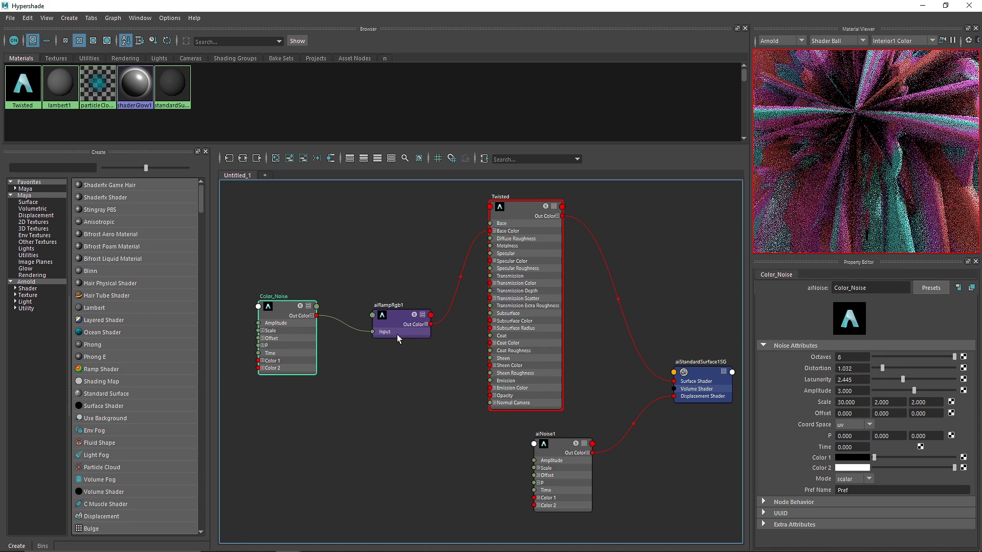
pyautogui.doubleClick(861, 368)
pyautogui.write('1.5')
pyautogui.press('Return')
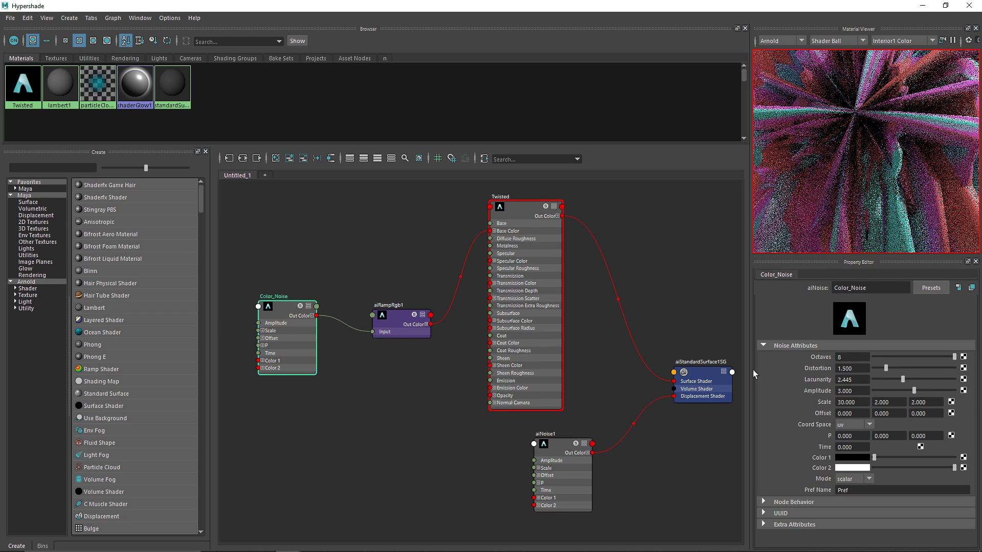
# Step: Close Hypershade, restart the interactive render, zoom the RenderView out and reopen Hypershade
pyautogui.click(970, 5)
pyautogui.click(409, 118)
pyautogui.click(422, 103)
pyautogui.click(422, 104)
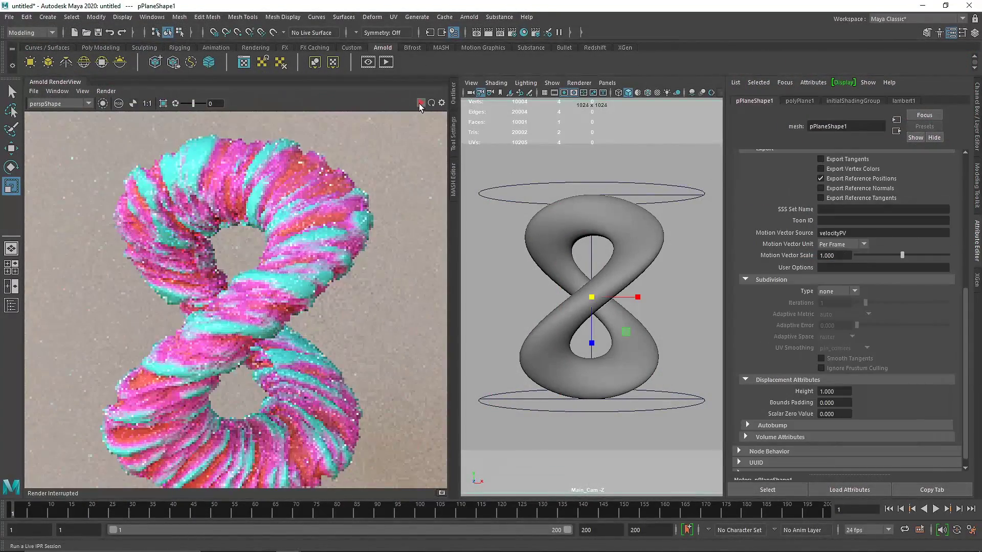
pyautogui.scroll(-3, 325, 295)
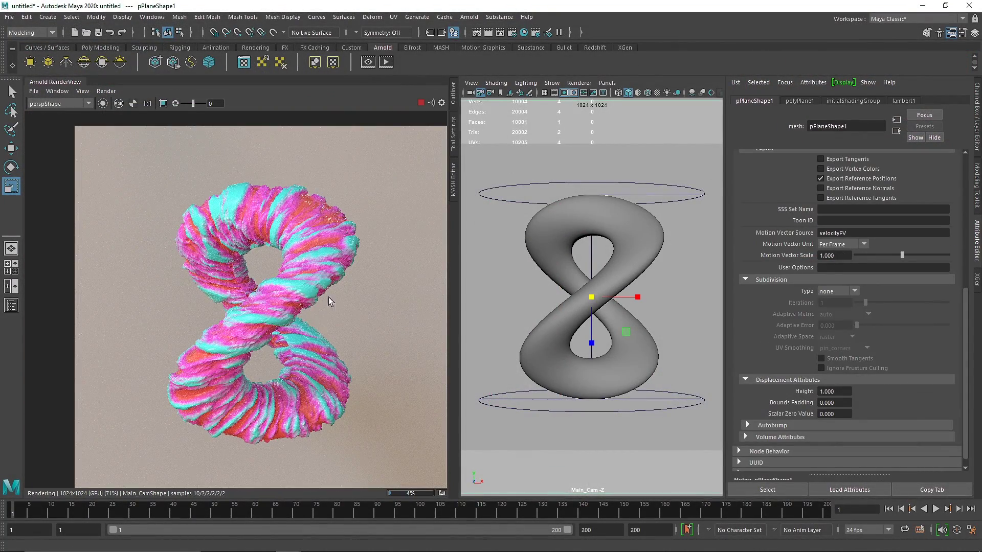
pyautogui.click(524, 32)
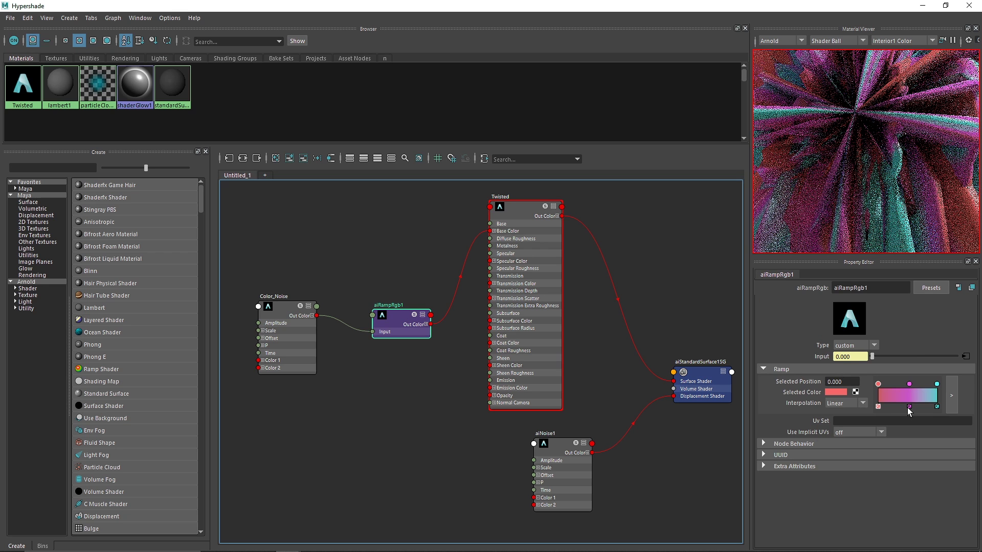
# Step: Add a new colour stop at 0.330 on the aiRampRgb1 ramp
pyautogui.click(909, 407)
pyautogui.hotkey('ctrl', 'z')
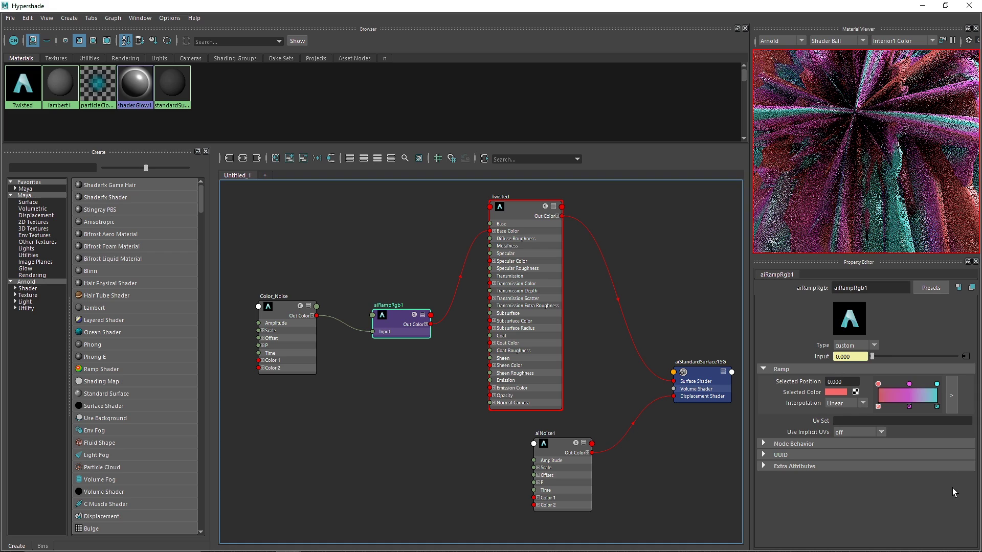
pyautogui.click(898, 390)
pyautogui.moveTo(910, 385); pyautogui.dragTo(920, 385)
pyautogui.click(898, 384)
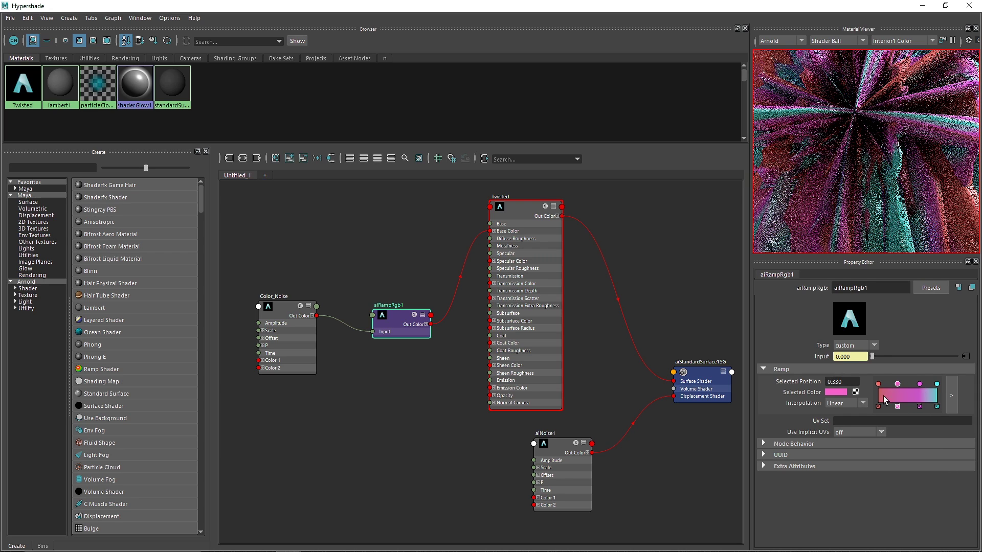
# Step: Make the new ramp stop a slightly darkened yellow and stop the interactive render
pyautogui.click(836, 392)
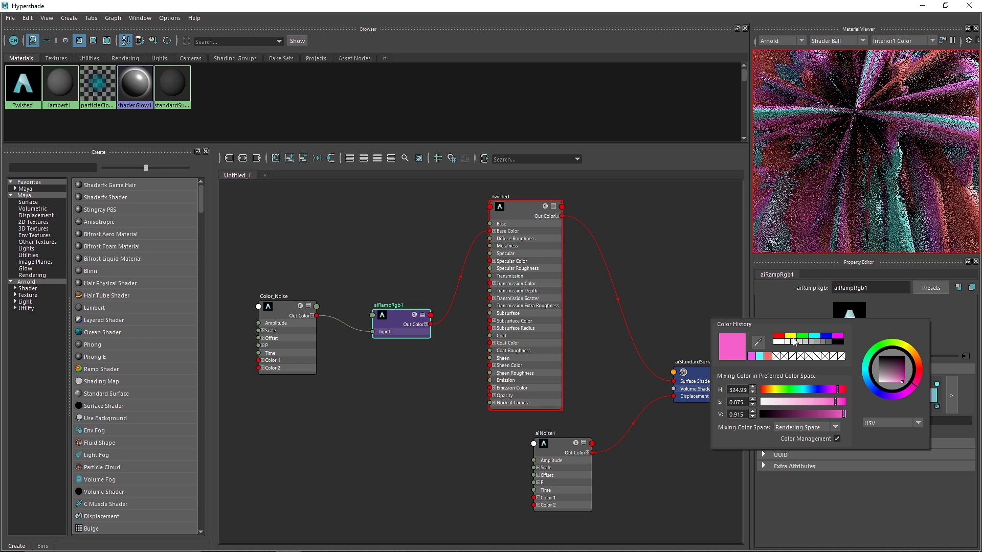
pyautogui.click(793, 337)
pyautogui.moveTo(847, 421); pyautogui.dragTo(844, 422)
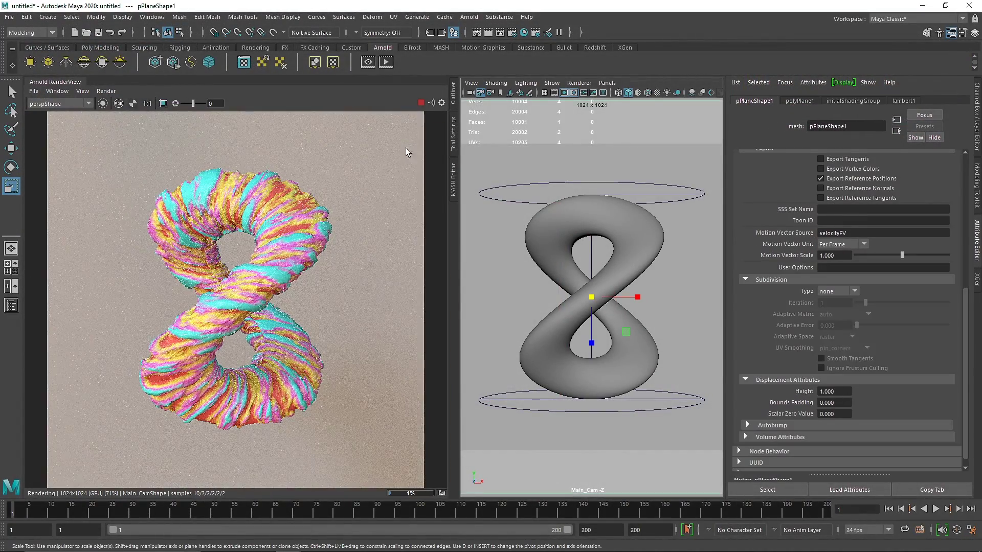
pyautogui.click(421, 102)
# Step: Give the torus's Twisted material a coat with Weight 0.5 and Roughness 0.2, then refresh the render
pyautogui.click(597, 219)
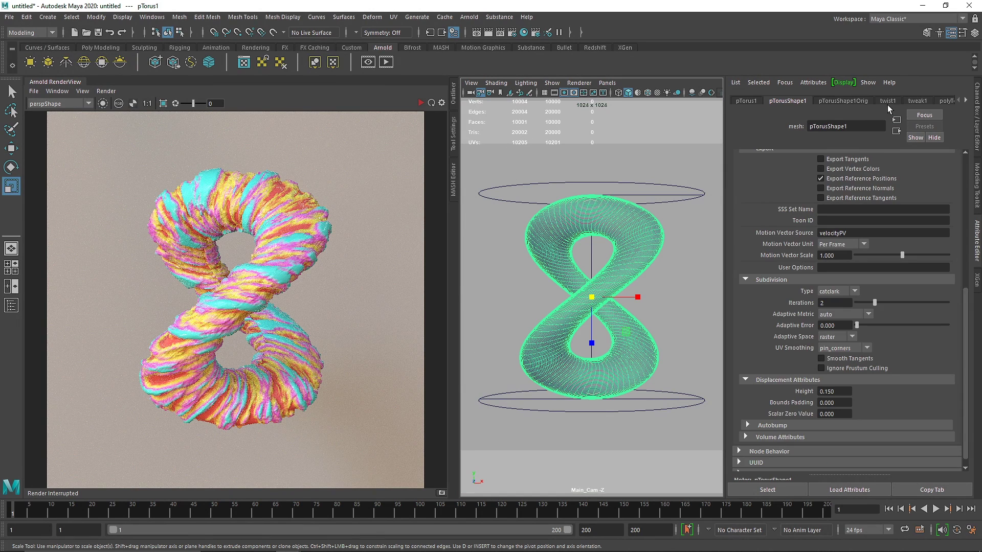
pyautogui.scroll(-5, 892, 99)
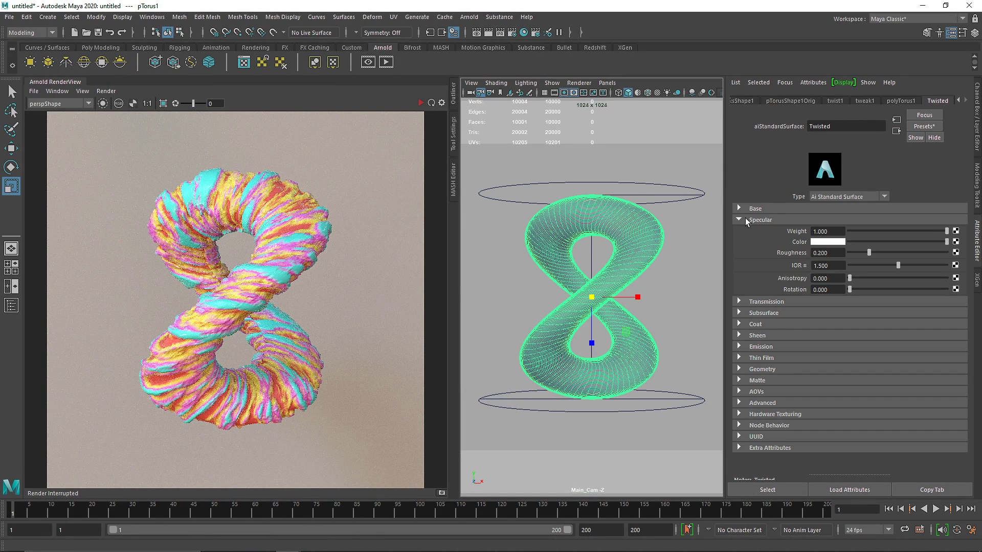
pyautogui.click(745, 219)
pyautogui.click(752, 253)
pyautogui.click(829, 266)
pyautogui.write('0.5')
pyautogui.press('Return')
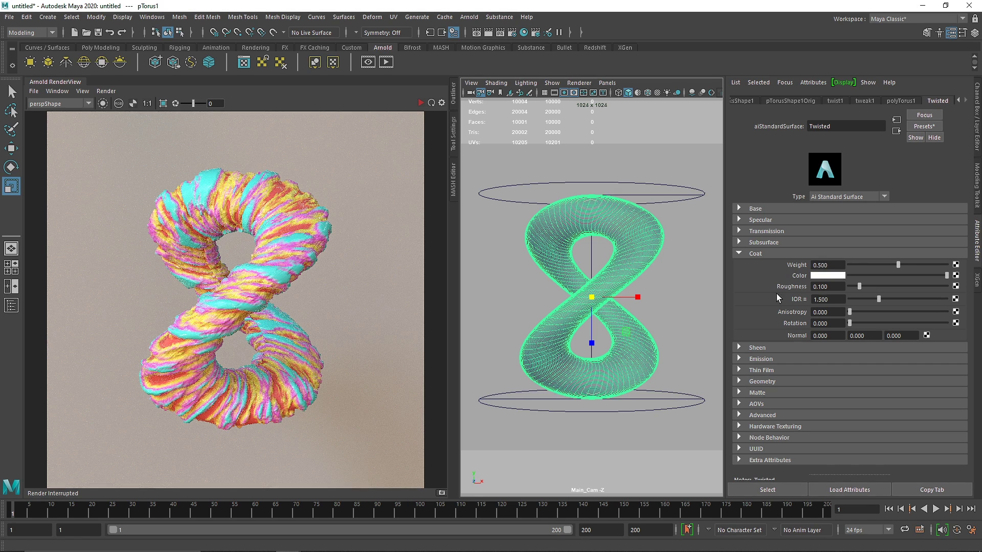
pyautogui.click(795, 287)
pyautogui.write('.2')
pyautogui.press('Return')
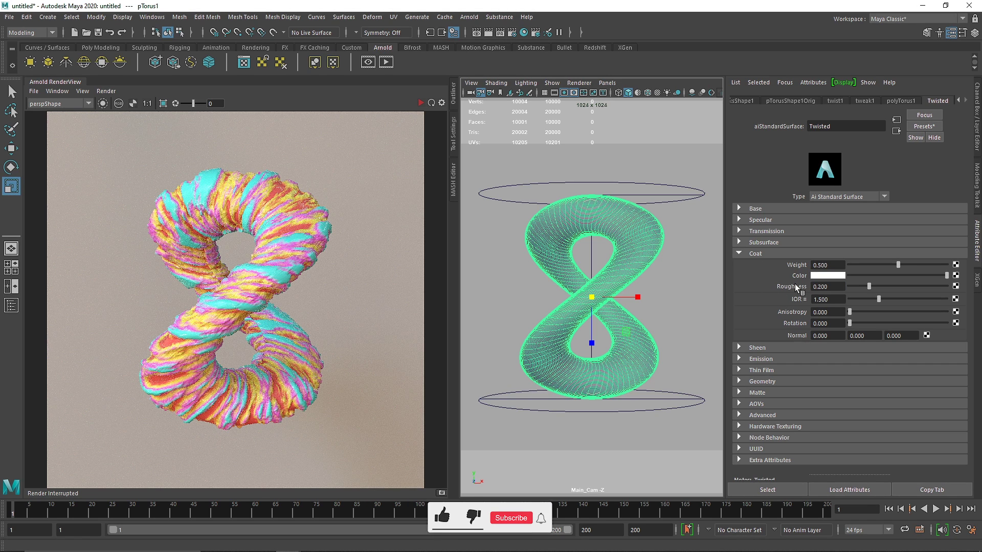
pyautogui.click(420, 103)
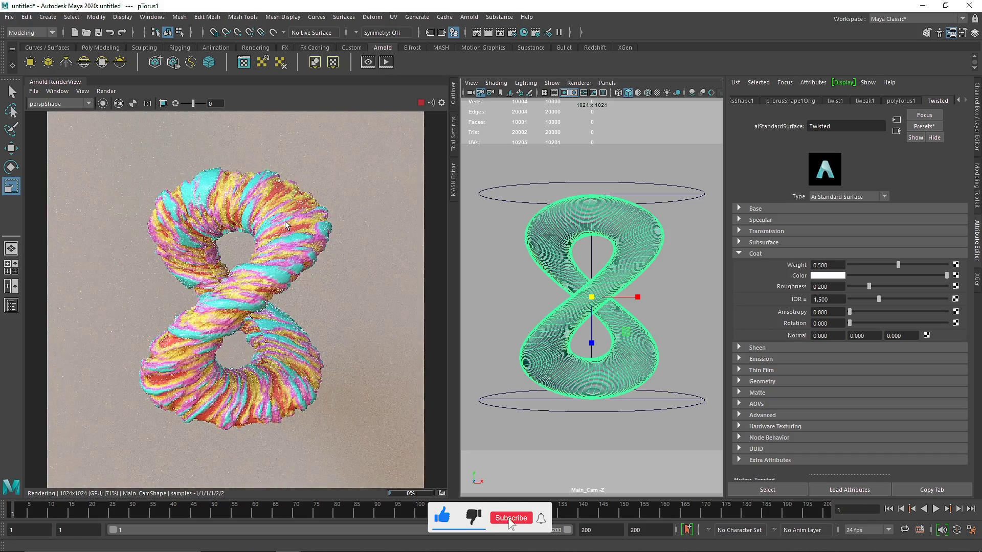
pyautogui.scroll(5, 280, 225)
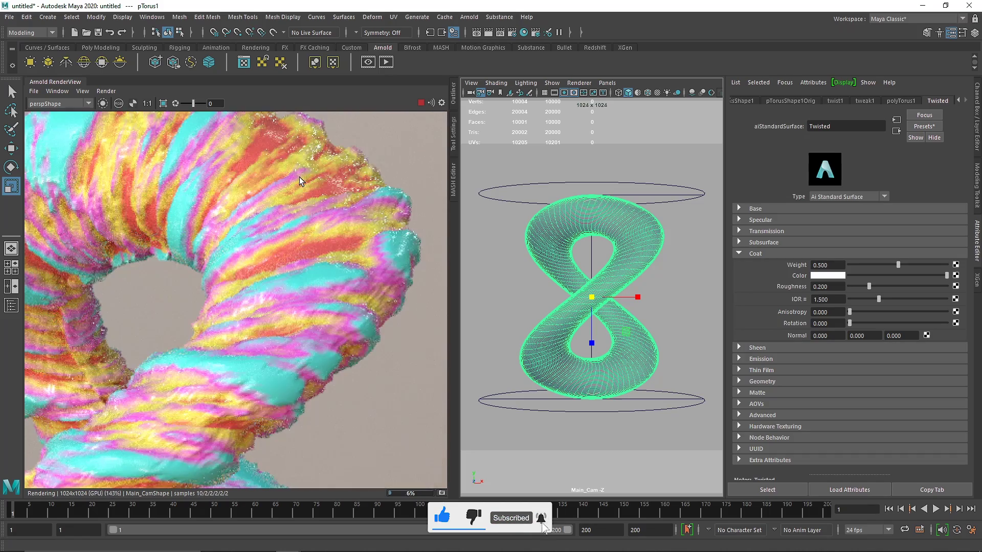
pyautogui.moveTo(322, 159); pyautogui.dragTo(299, 225, button='middle')
pyautogui.keyDown('shift'); pyautogui.moveTo(230, 156); pyautogui.dragTo(344, 245); pyautogui.keyUp('shift')
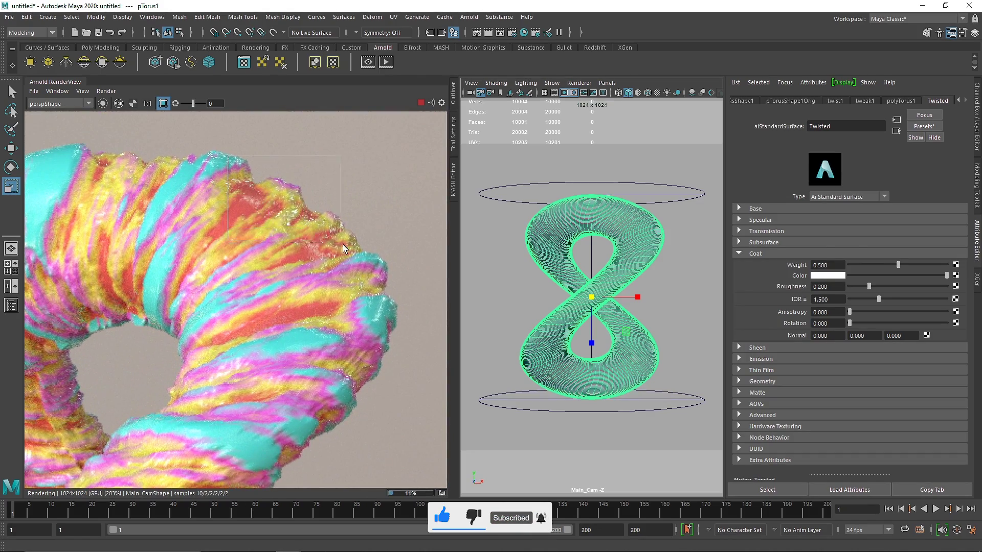
pyautogui.scroll(2, 280, 190)
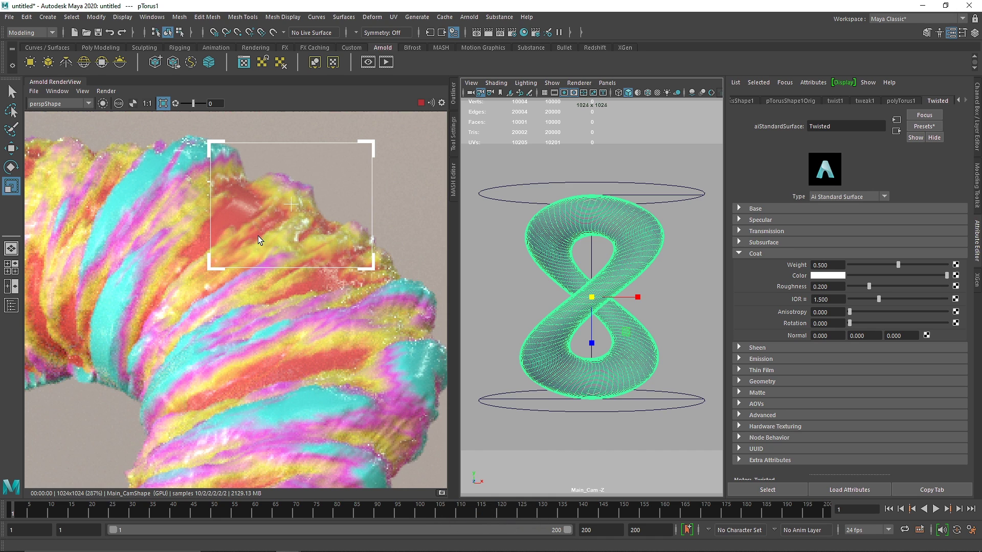
pyautogui.scroll(-2, 263, 238)
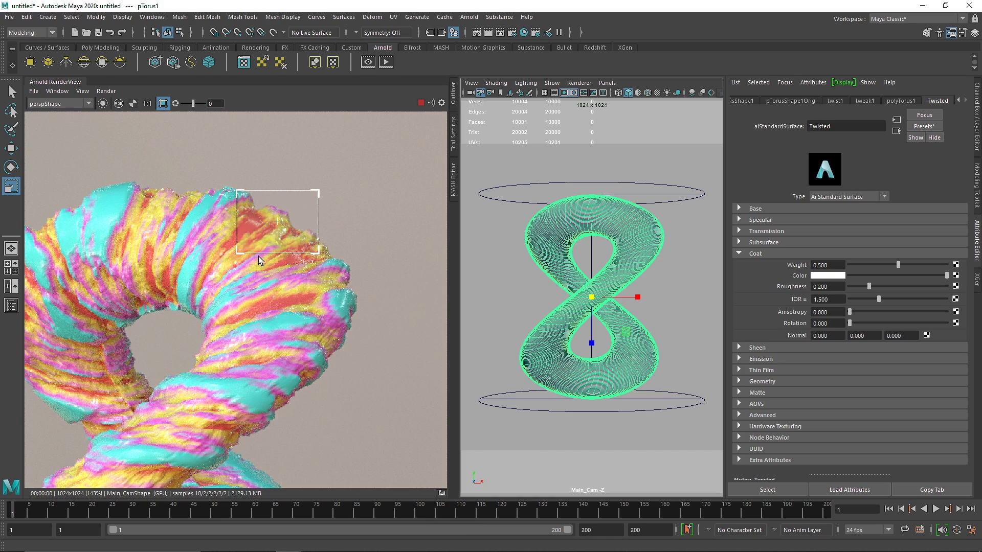
pyautogui.moveTo(267, 298); pyautogui.dragTo(308, 243, button='middle')
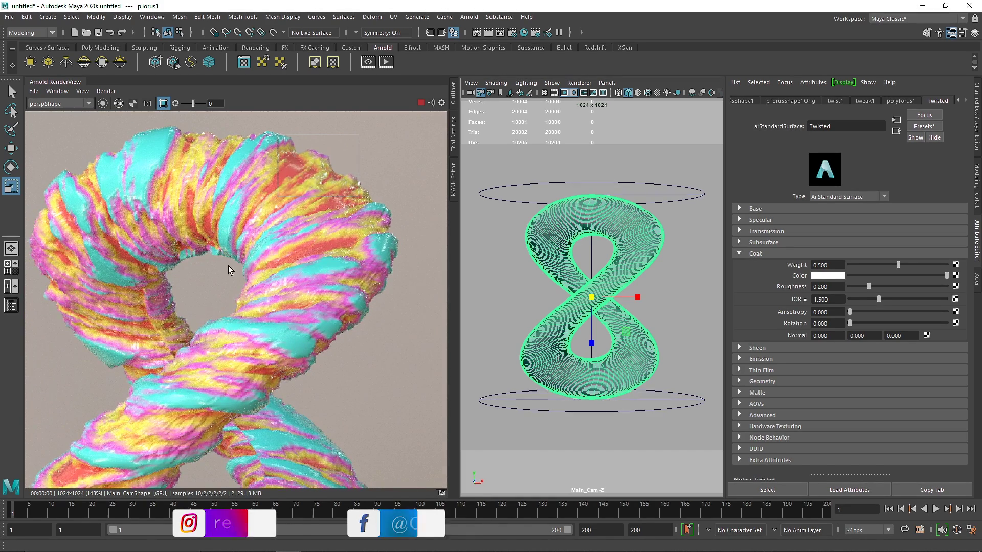
pyautogui.moveTo(244, 385); pyautogui.dragTo(104, 227)
pyautogui.scroll(1, 152, 310)
pyautogui.moveTo(154, 309); pyautogui.dragTo(180, 284, button='middle')
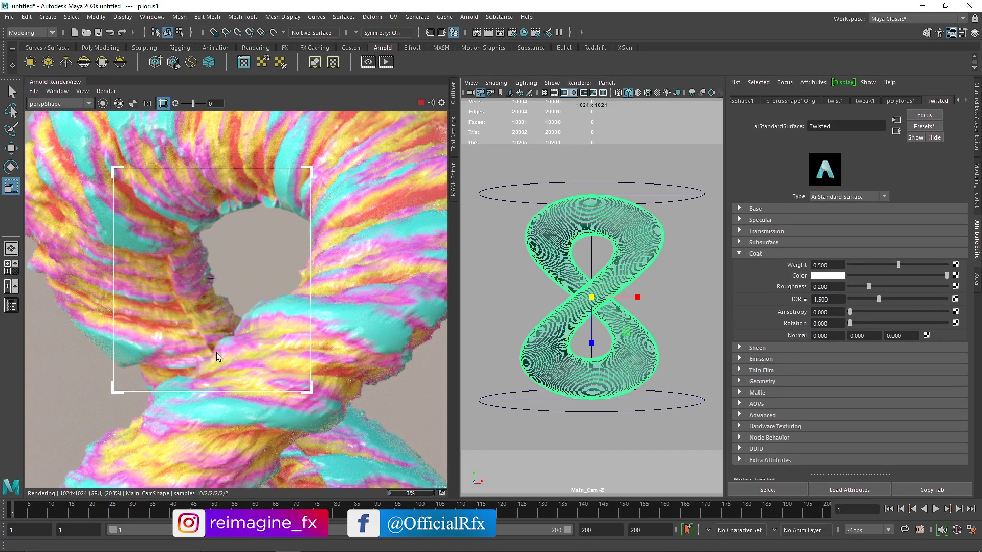
pyautogui.scroll(-2, 197, 308)
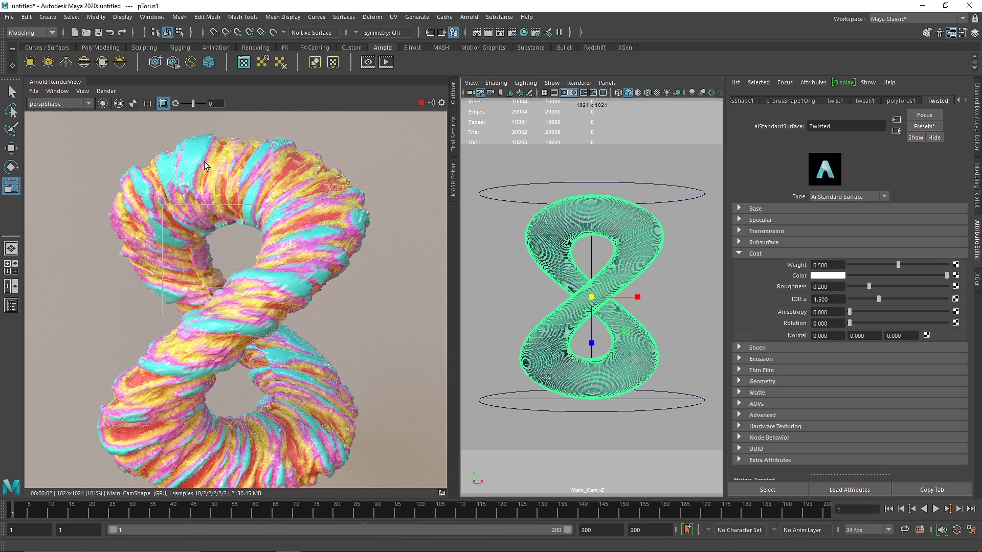
pyautogui.click(163, 103)
pyautogui.keyDown('shift'); pyautogui.moveTo(258, 342); pyautogui.dragTo(287, 396); pyautogui.keyUp('shift')
pyautogui.scroll(2, 269, 369)
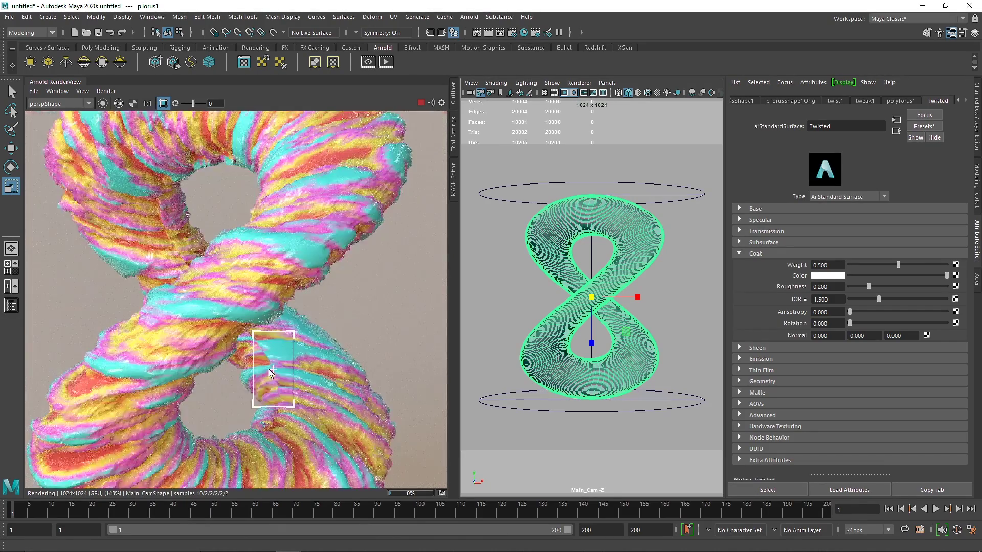
pyautogui.scroll(-2, 271, 370)
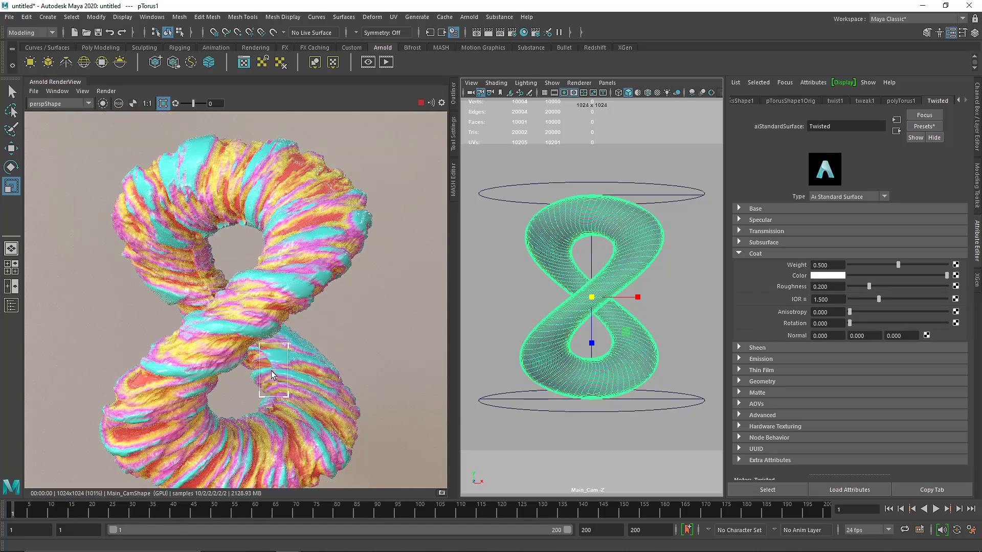
pyautogui.click(163, 103)
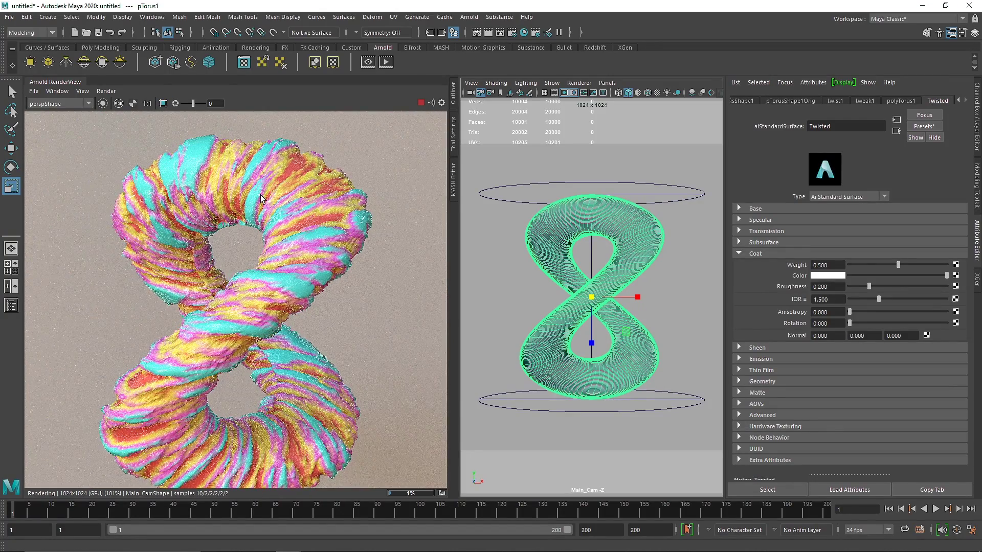
pyautogui.scroll(-1, 260, 225)
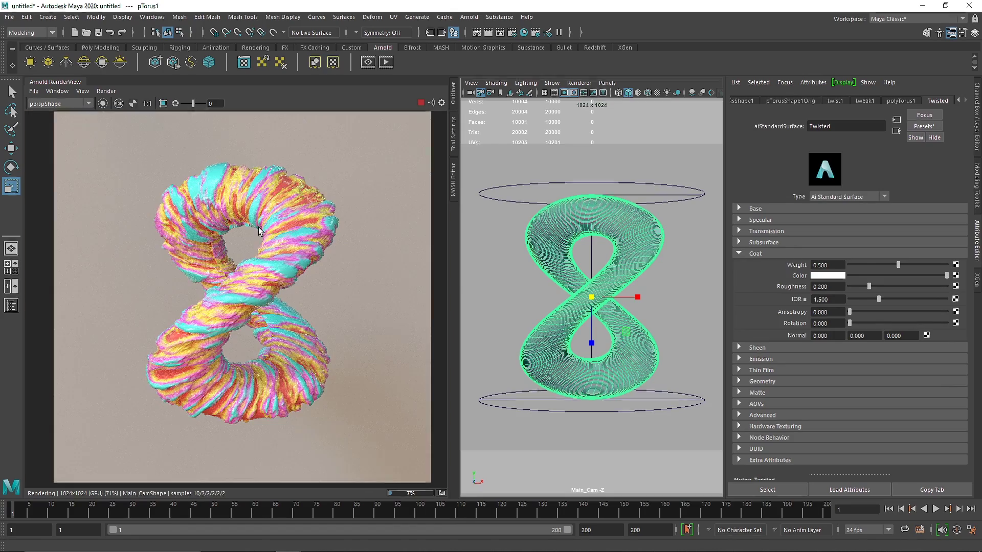
pyautogui.click(488, 262)
pyautogui.moveTo(490, 263); pyautogui.dragTo(482, 522, button='right')
# Step: Create a new aiStandardSurface material for the plane and name it BG
pyautogui.click(410, 232)
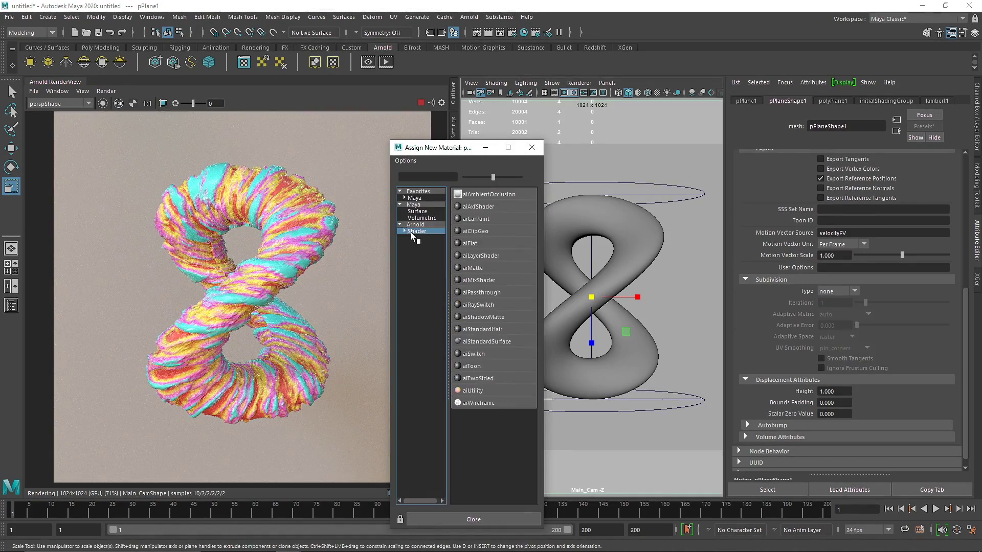
pyautogui.click(491, 332)
pyautogui.doubleClick(814, 126)
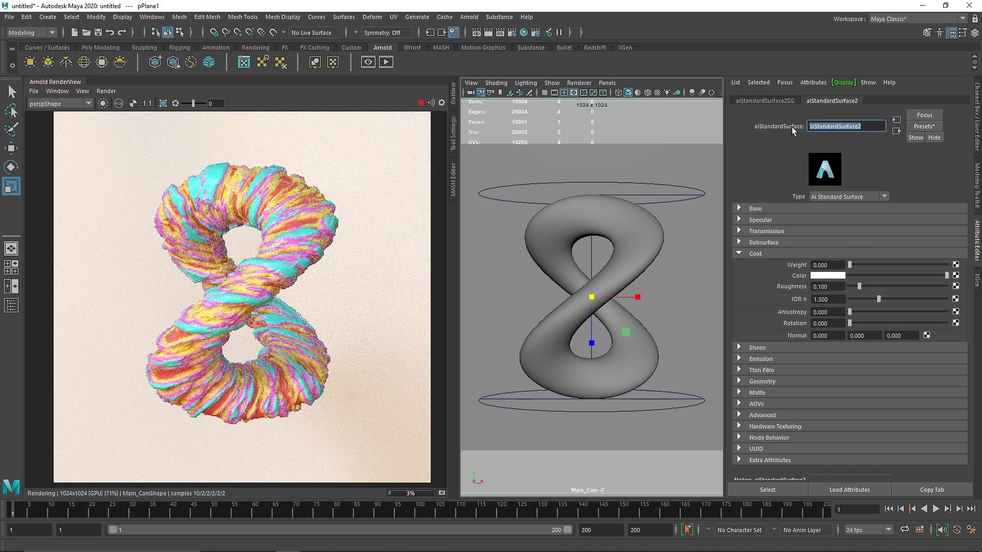
pyautogui.write('BG')
pyautogui.press('Return')
# Step: Set BG's Base Color to a slightly muted orange in the colour picker
pyautogui.click(790, 210)
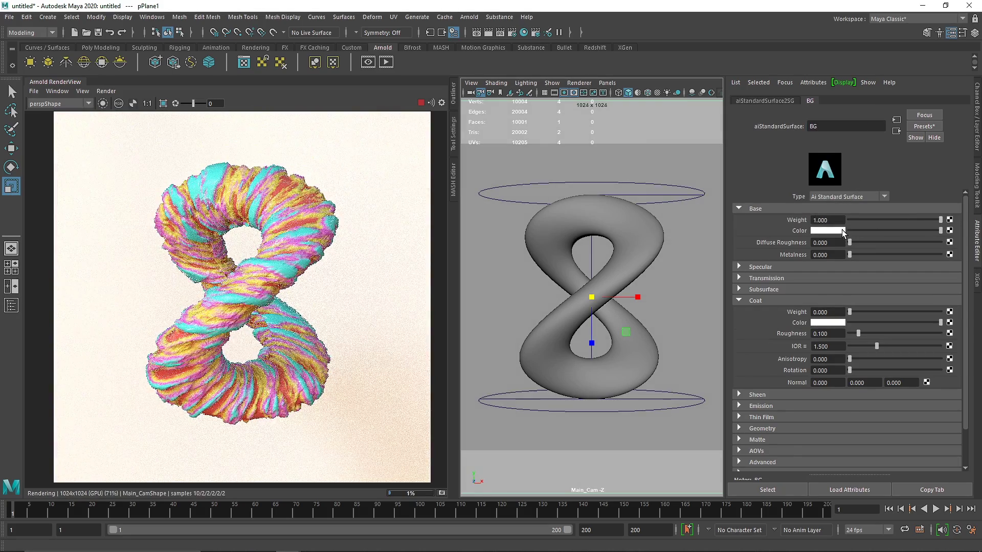
pyautogui.click(841, 230)
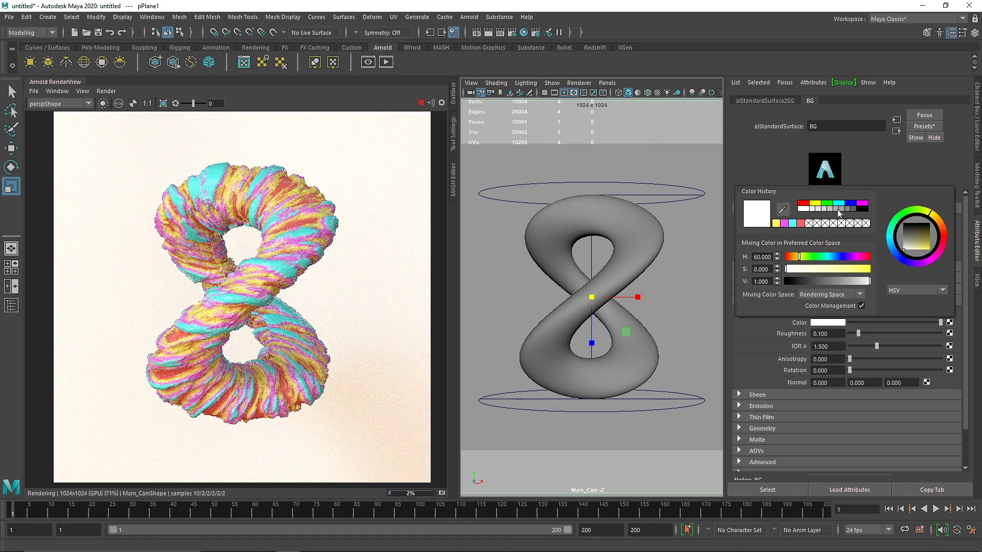
pyautogui.click(850, 203)
pyautogui.click(859, 269)
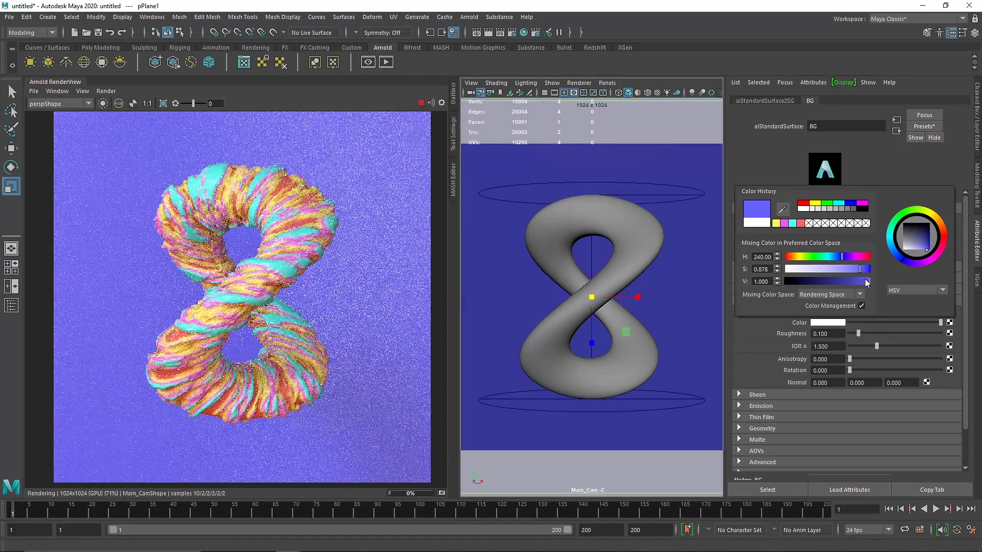
pyautogui.click(867, 281)
pyautogui.click(857, 269)
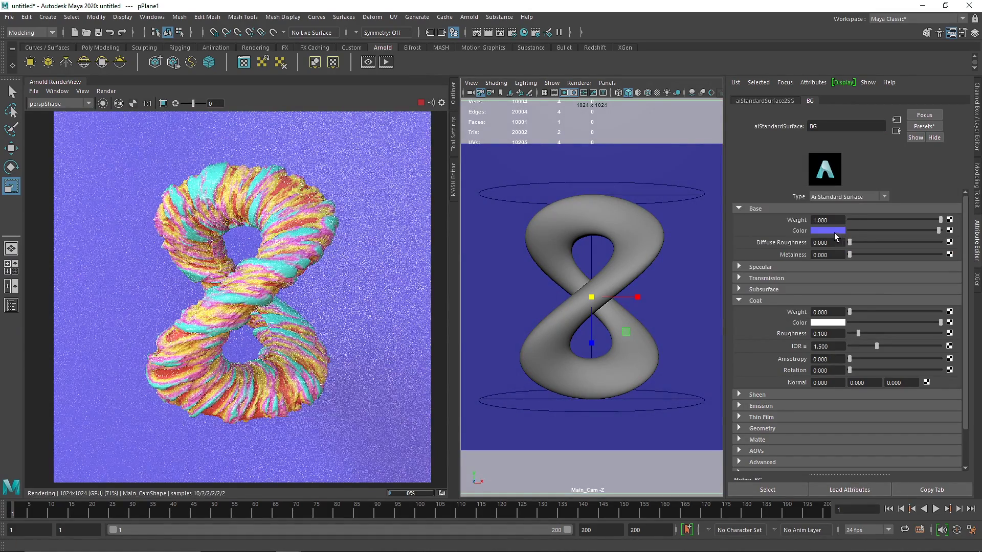
pyautogui.click(834, 233)
pyautogui.moveTo(888, 225); pyautogui.dragTo(952, 215)
pyautogui.click(848, 270)
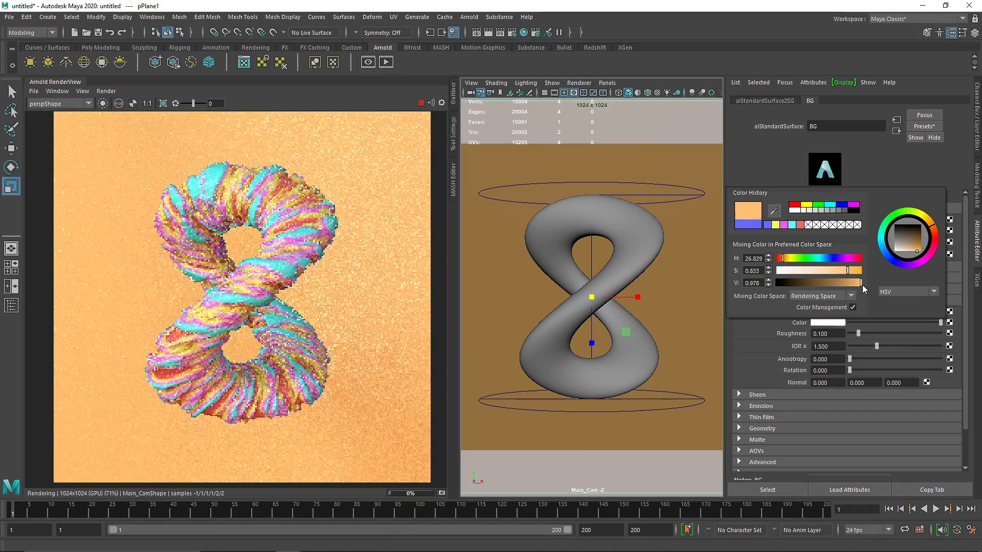
pyautogui.click(859, 283)
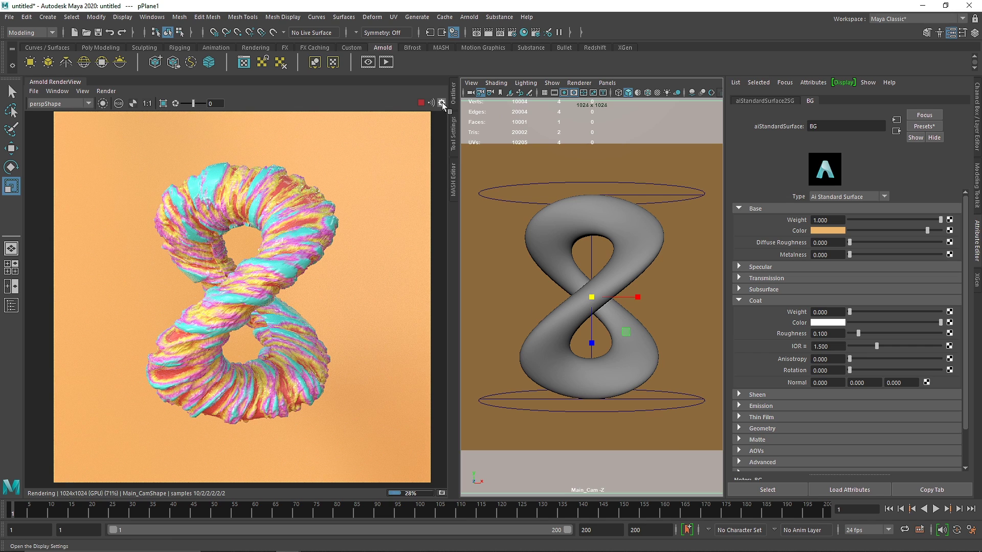
# Step: Stop the render and set the twist1 deformer's Start Angle to 500
pyautogui.click(421, 103)
pyautogui.click(525, 184)
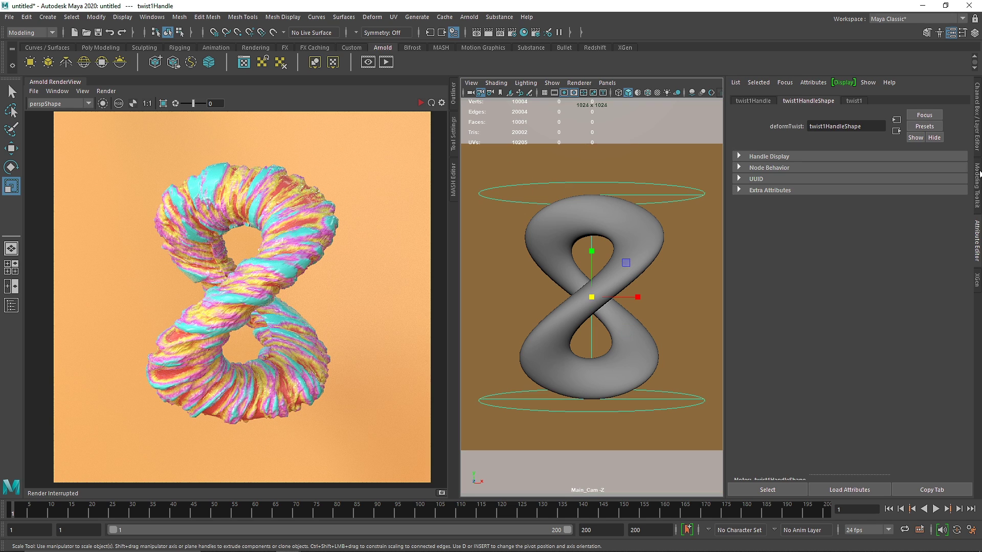
pyautogui.click(853, 101)
pyautogui.moveTo(923, 167); pyautogui.dragTo(938, 167)
pyautogui.moveTo(838, 168); pyautogui.dragTo(819, 168)
pyautogui.write('500')
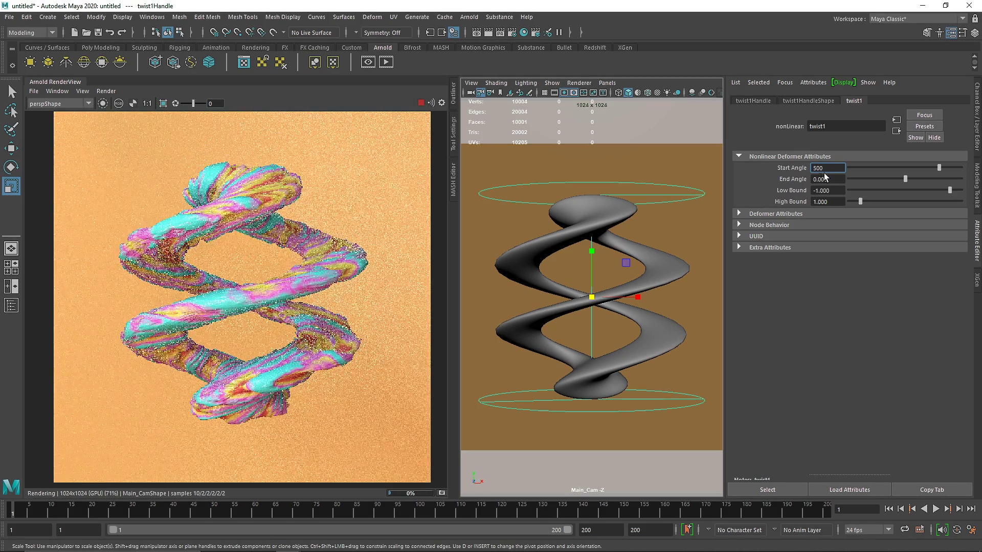
pyautogui.press('Return')
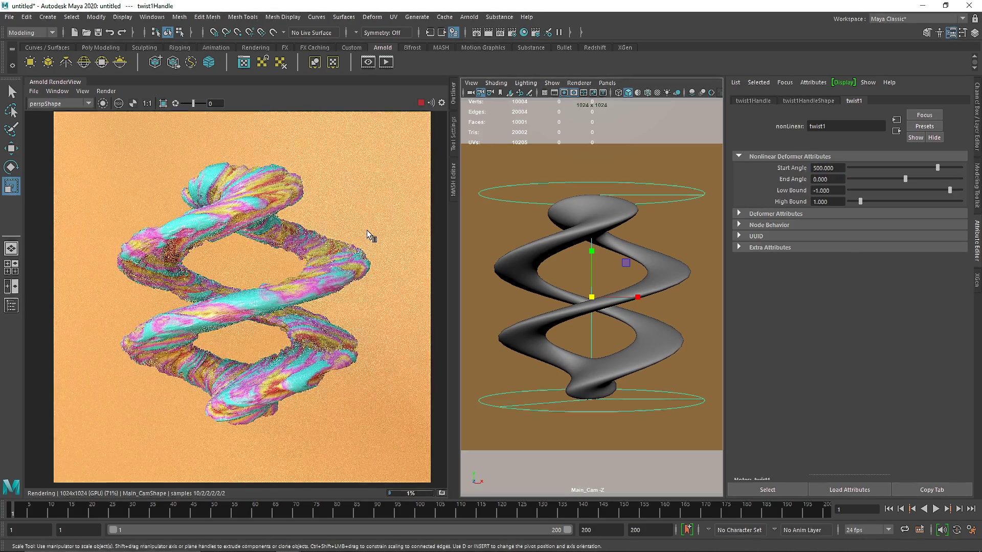
pyautogui.hotkey('ctrl', 'a')
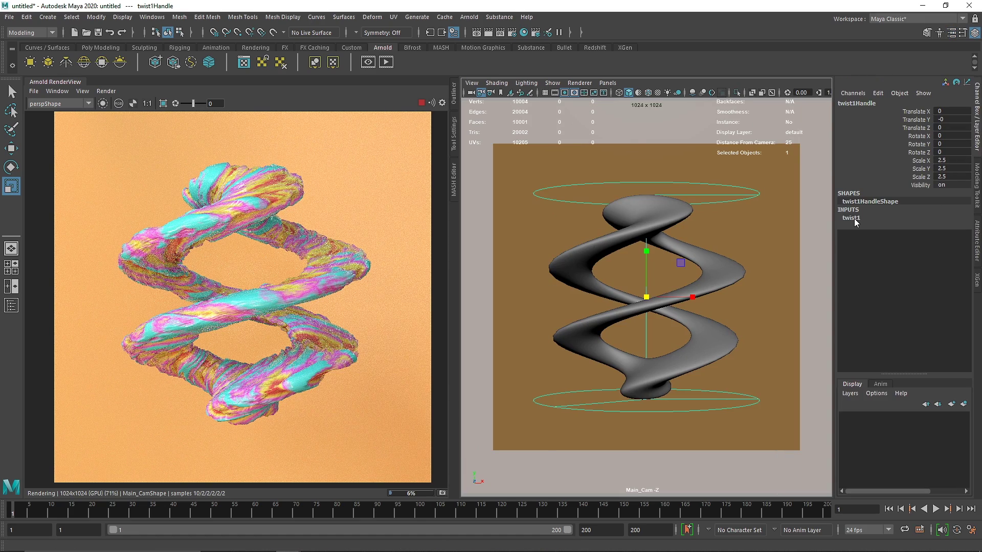
# Step: Set pTorus1's polyTorus1 Section Radius to 0.2 in the Channel Box
pyautogui.click(853, 219)
pyautogui.click(675, 221)
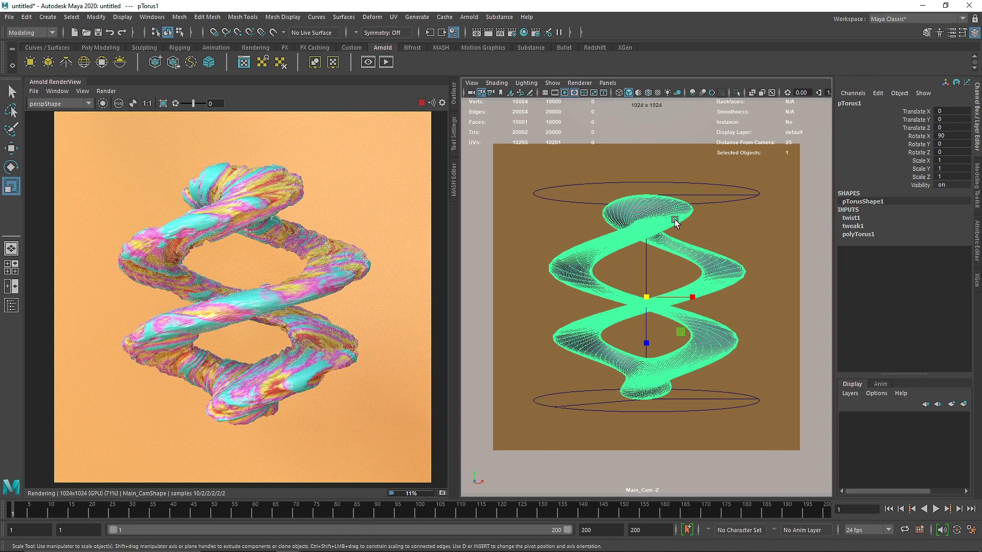
pyautogui.click(859, 235)
pyautogui.click(950, 251)
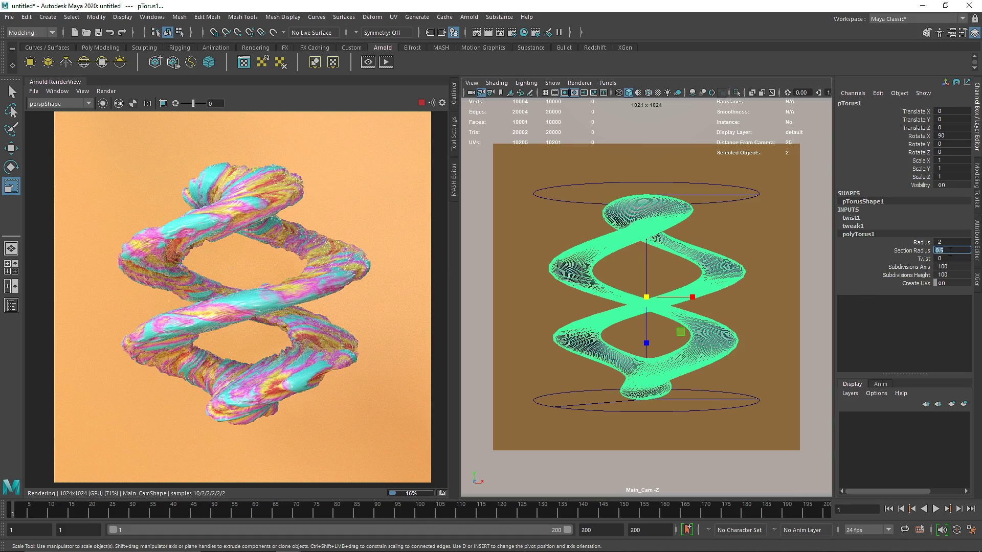
pyautogui.write('0.2')
pyautogui.press('Return')
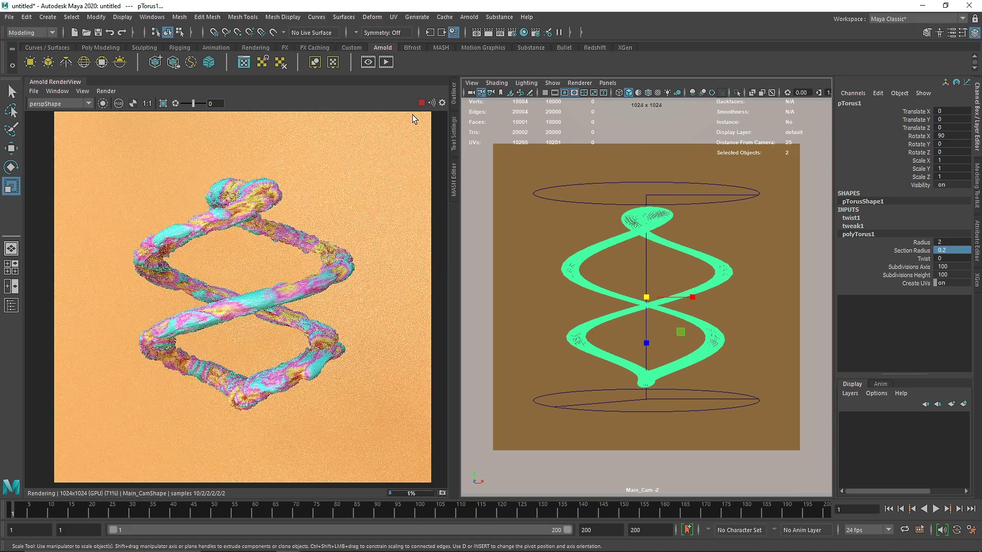